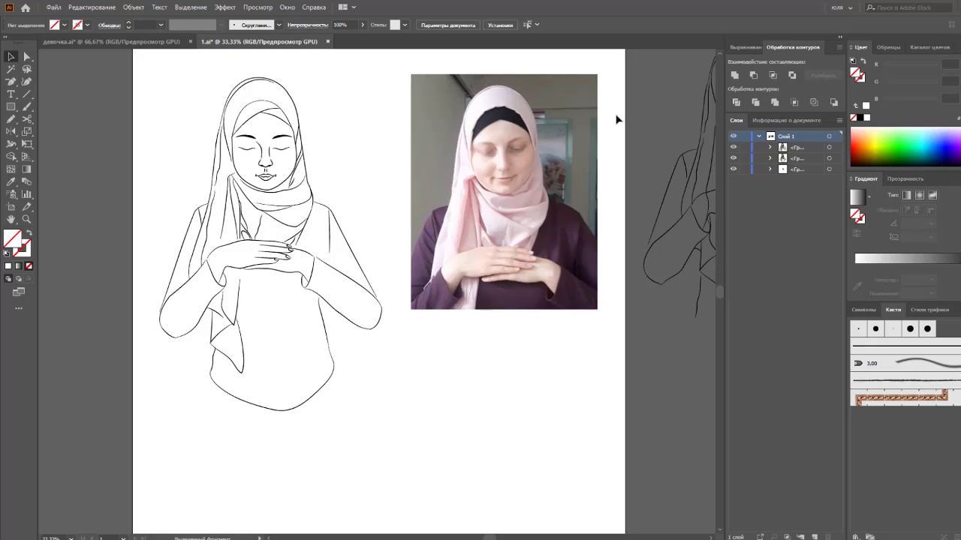
# Step: Lock the reference photo in place with Ctrl+2, undoing an accidental move first
pyautogui.moveTo(474, 151); pyautogui.dragTo(550, 168)
pyautogui.hotkey('ctrl', 'z')
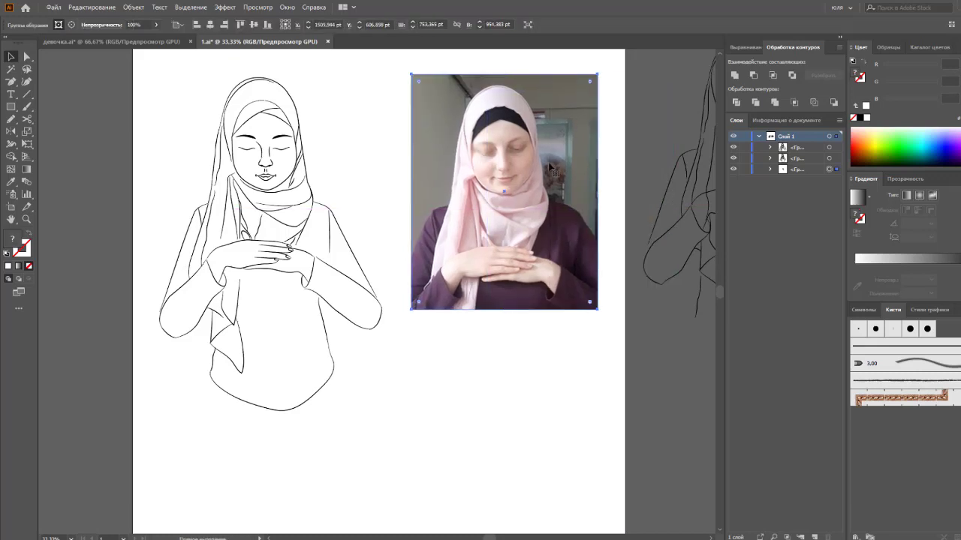
pyautogui.hotkey('ctrl', '2')
# Step: Lock the whole line drawing with Object > Lock > Selection
pyautogui.moveTo(143, 73); pyautogui.dragTo(332, 300)
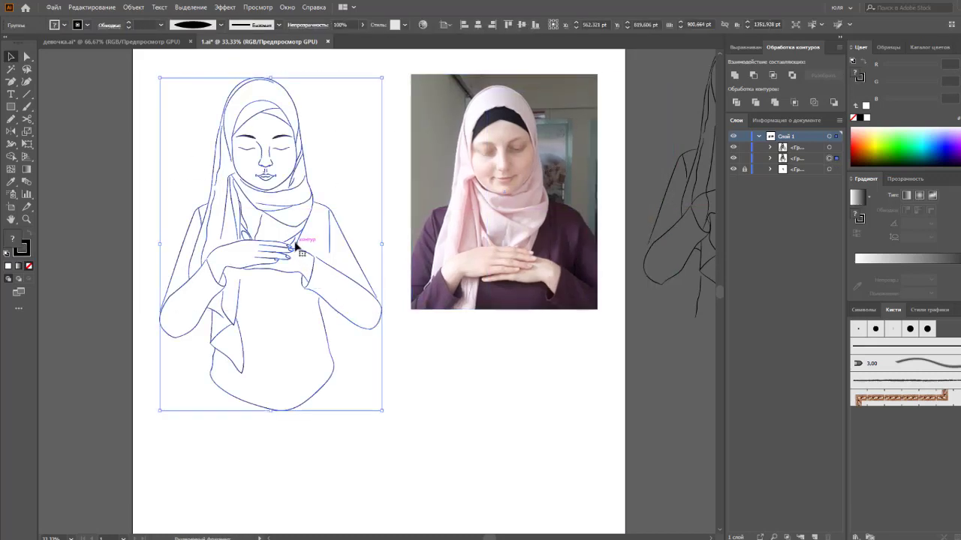
pyautogui.click(133, 7)
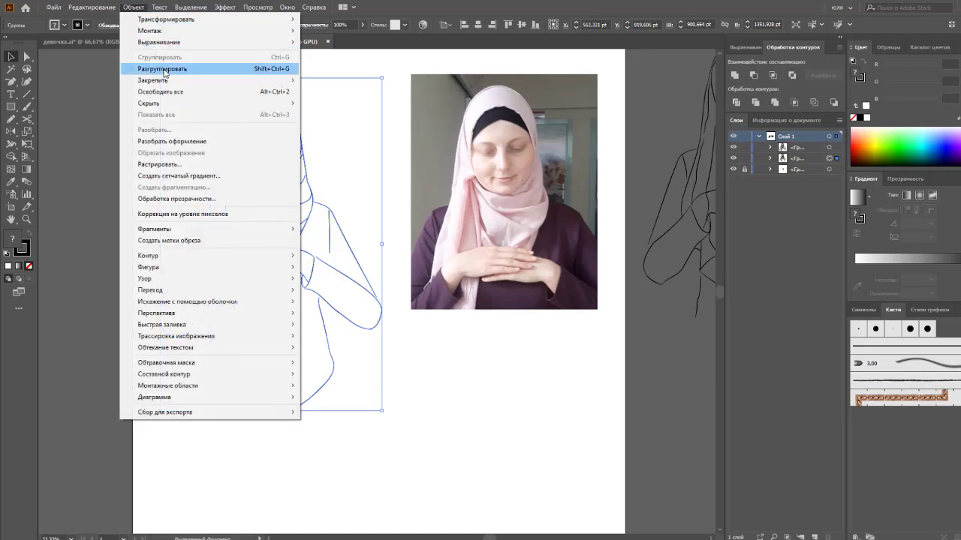
pyautogui.moveTo(154, 80)
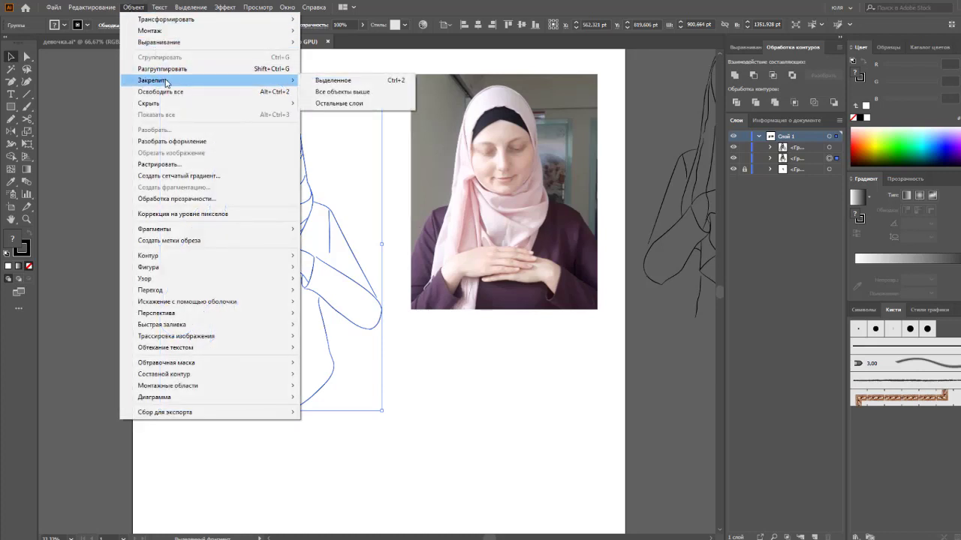
pyautogui.click(336, 81)
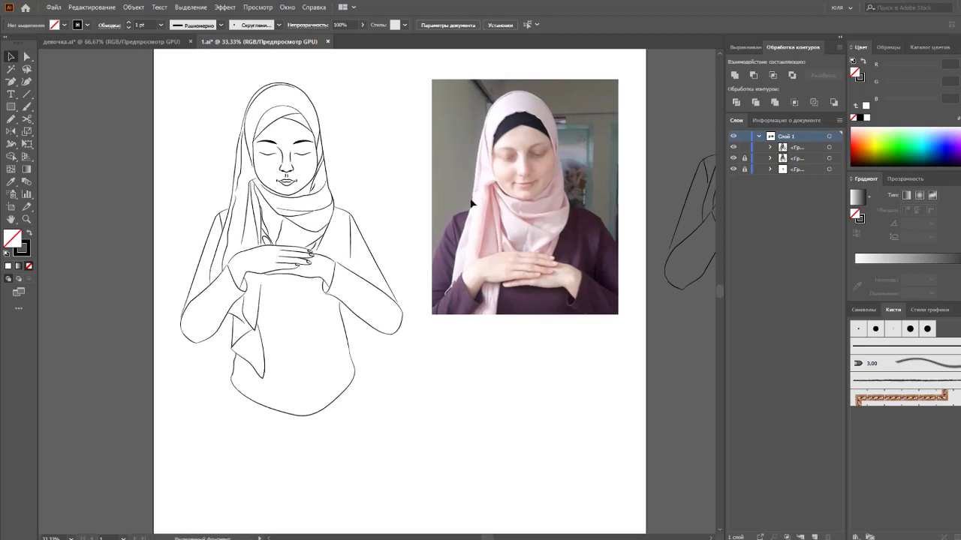
# Step: Sample the pale pink from the reference photo and paint a thin test stroke beside the drawing
pyautogui.click(27, 107)
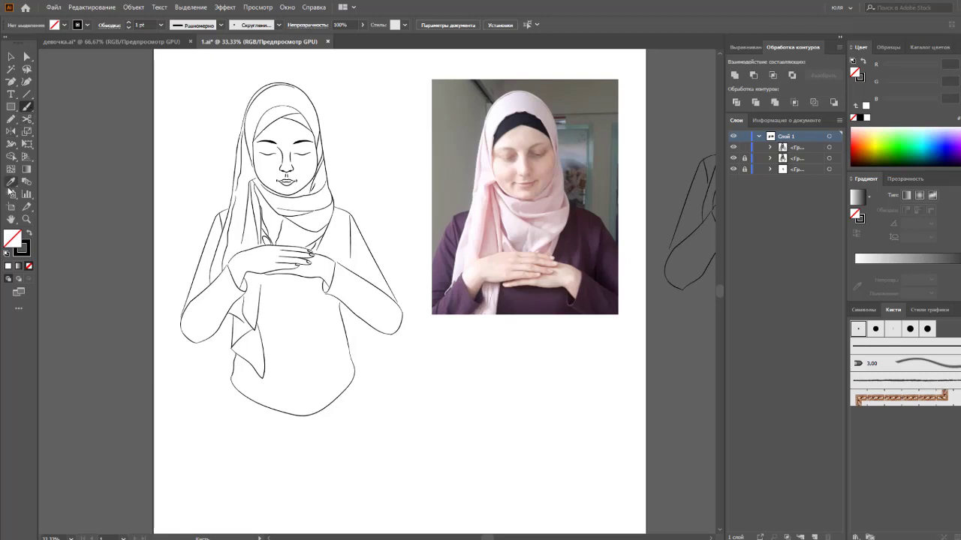
pyautogui.click(11, 181)
pyautogui.click(523, 139)
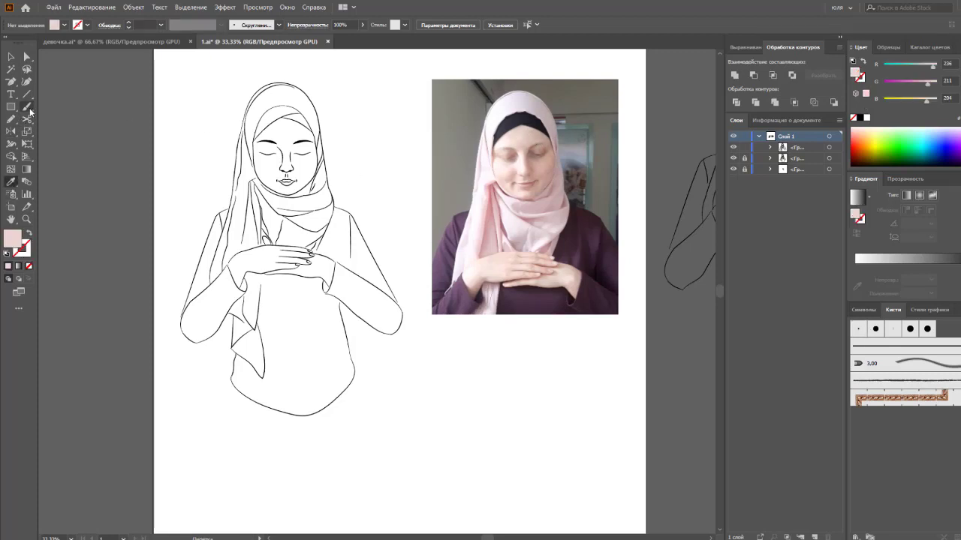
pyautogui.click(27, 107)
pyautogui.moveTo(357, 91); pyautogui.dragTo(425, 174)
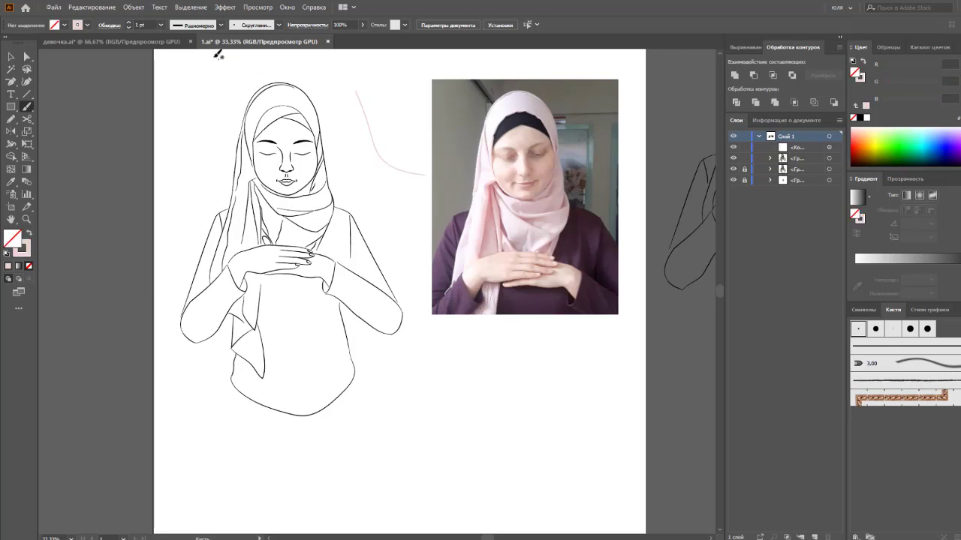
# Step: Paint pink test strokes at 9, 8 and 12 pt, then set the brush to 18 pt
pyautogui.click(161, 25)
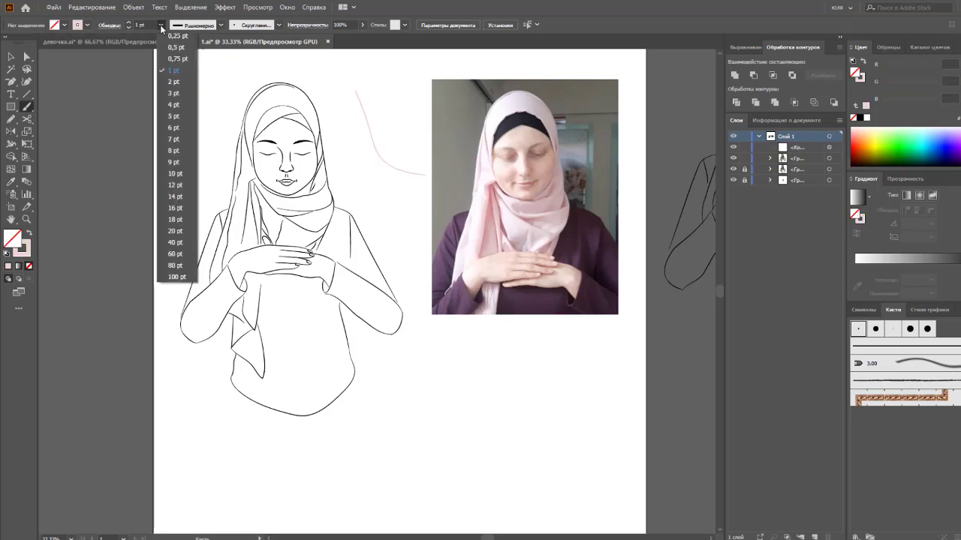
pyautogui.click(171, 162)
pyautogui.moveTo(346, 133); pyautogui.dragTo(398, 182)
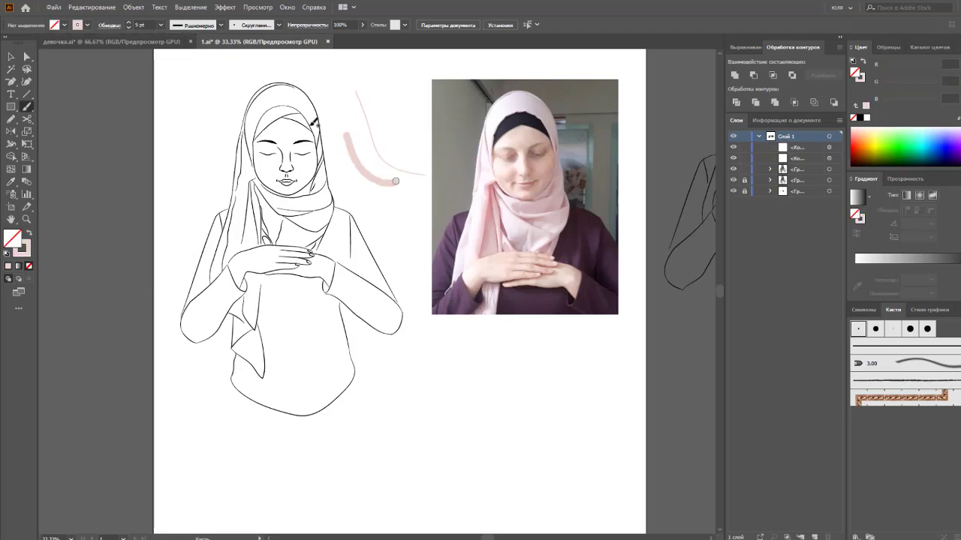
pyautogui.click(162, 26)
pyautogui.click(171, 151)
pyautogui.moveTo(348, 97)
pyautogui.mouseDown()
pyautogui.moveTo(370, 120)
pyautogui.moveTo(352, 124)
pyautogui.mouseUp()
pyautogui.click(160, 25)
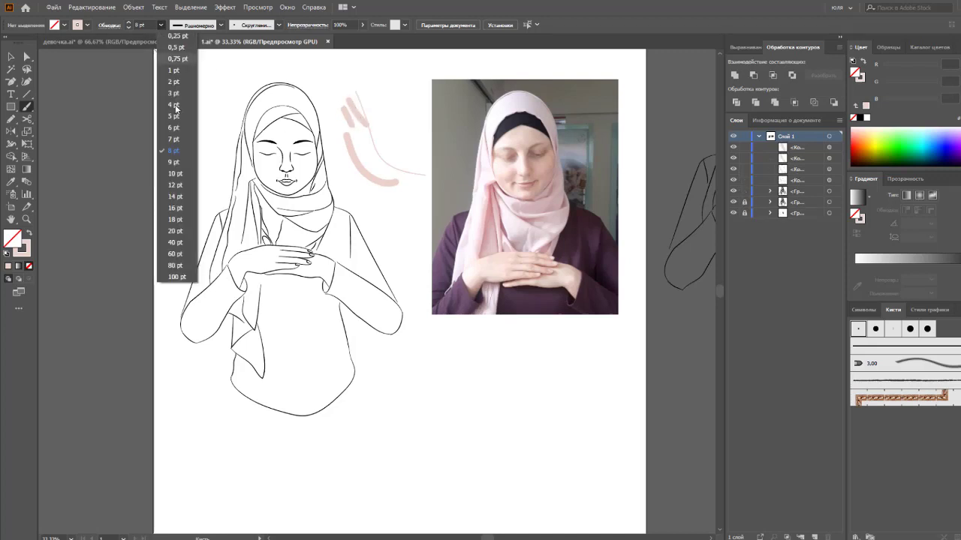
pyautogui.click(175, 184)
pyautogui.moveTo(337, 83); pyautogui.dragTo(344, 129)
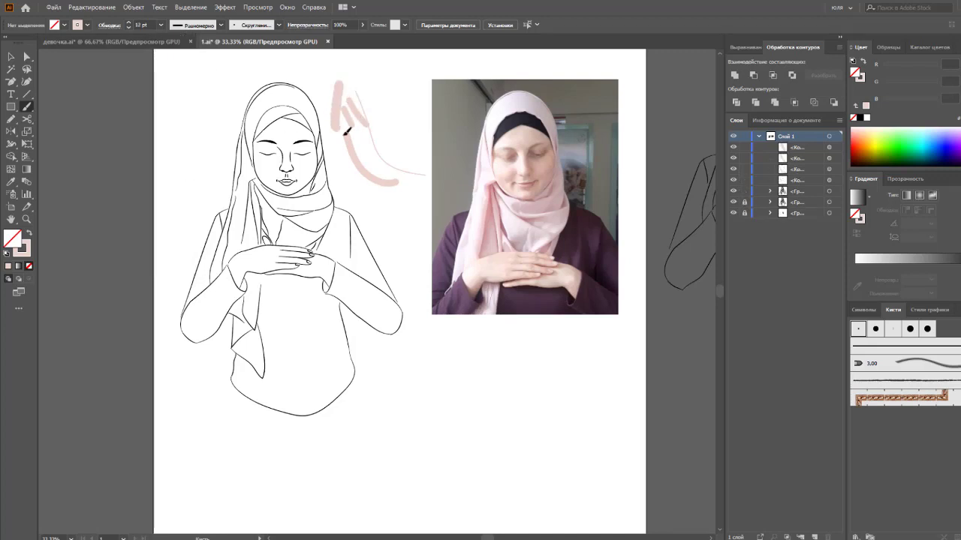
pyautogui.click(161, 25)
pyautogui.click(180, 210)
# Step: Paint wide pale pink brush strokes over the woman's face
pyautogui.moveTo(343, 145)
pyautogui.mouseDown()
pyautogui.moveTo(363, 171)
pyautogui.moveTo(384, 156)
pyautogui.mouseUp()
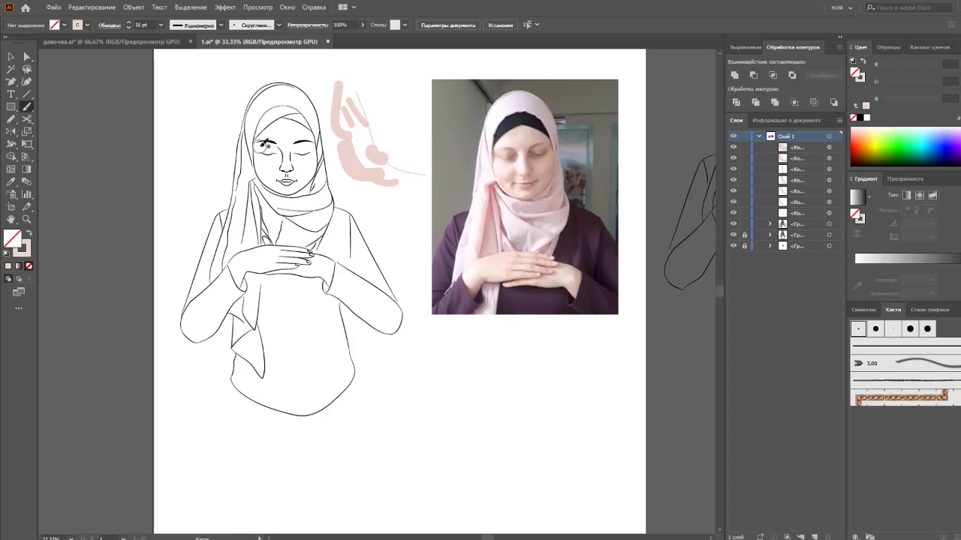
pyautogui.moveTo(264, 143)
pyautogui.mouseDown()
pyautogui.moveTo(299, 128)
pyautogui.moveTo(301, 177)
pyautogui.moveTo(267, 143)
pyautogui.moveTo(283, 141)
pyautogui.moveTo(298, 161)
pyautogui.mouseUp()
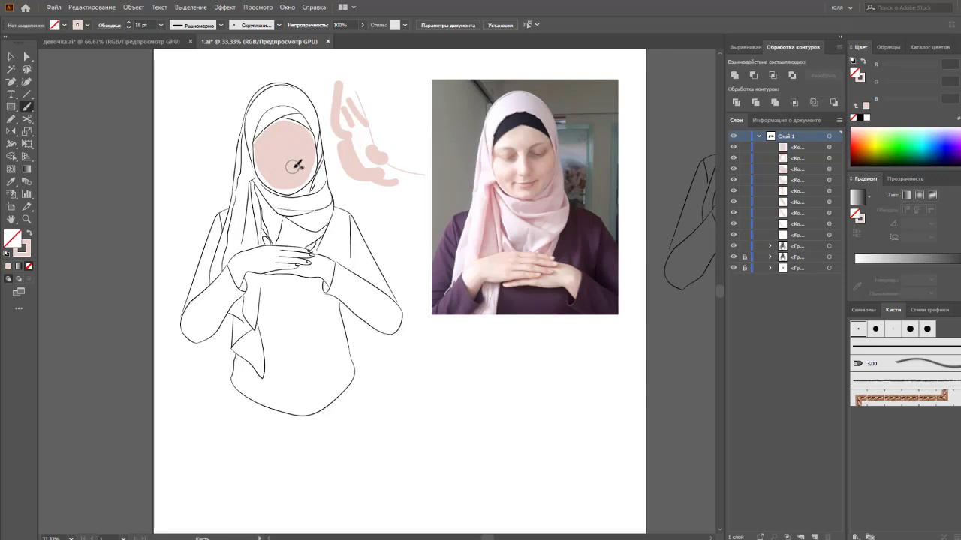
pyautogui.click(11, 57)
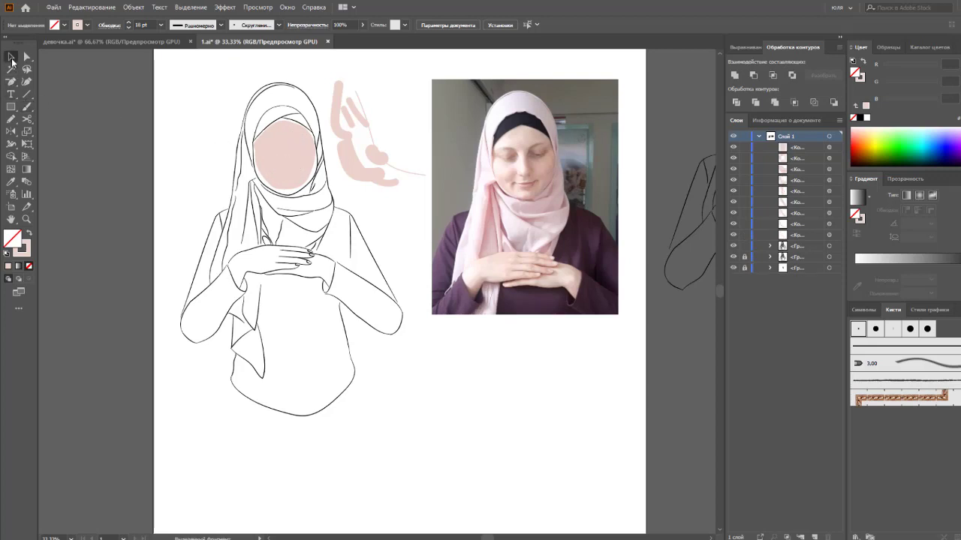
# Step: Expand the face strokes' appearance and make them one compound path
pyautogui.click(283, 140)
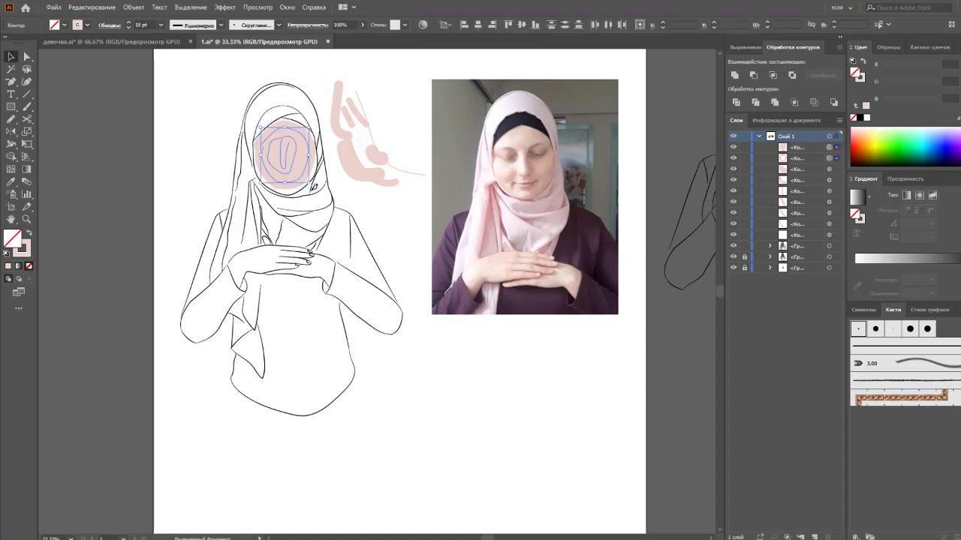
pyautogui.click(134, 6)
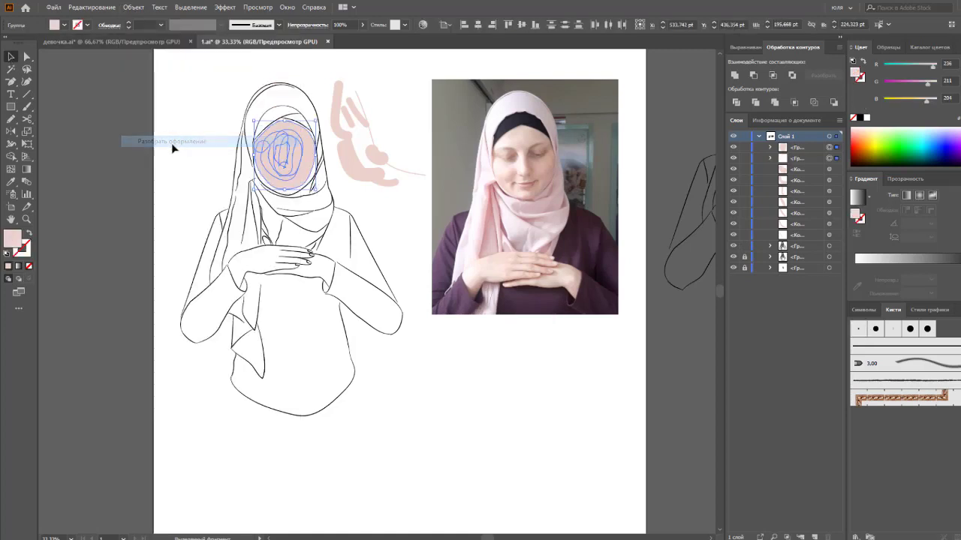
pyautogui.click(172, 141)
pyautogui.click(743, 72)
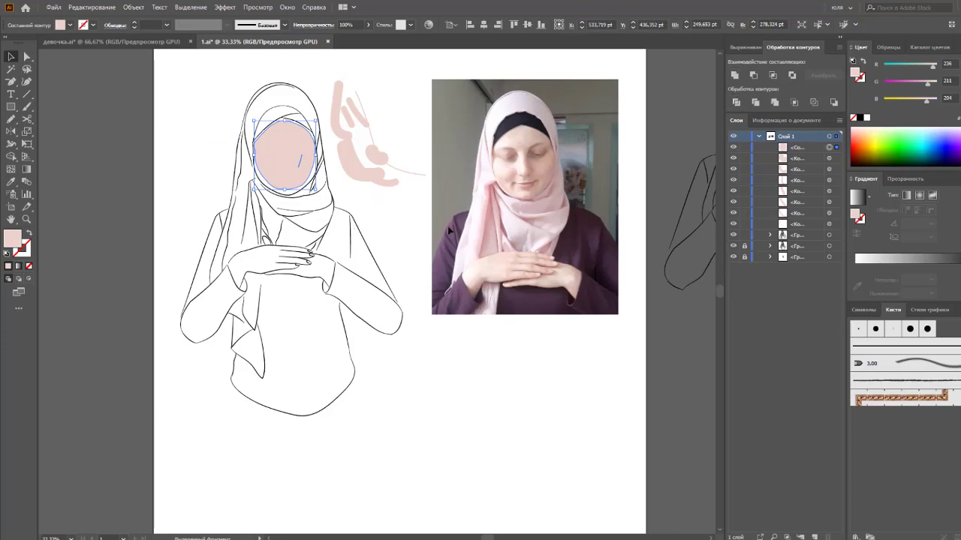
# Step: Zoom in on the face and paint small pink touch-up strokes
pyautogui.hotkey('ctrl', '+')
pyautogui.hotkey('ctrl', '+')
pyautogui.hotkey('ctrl', '+')
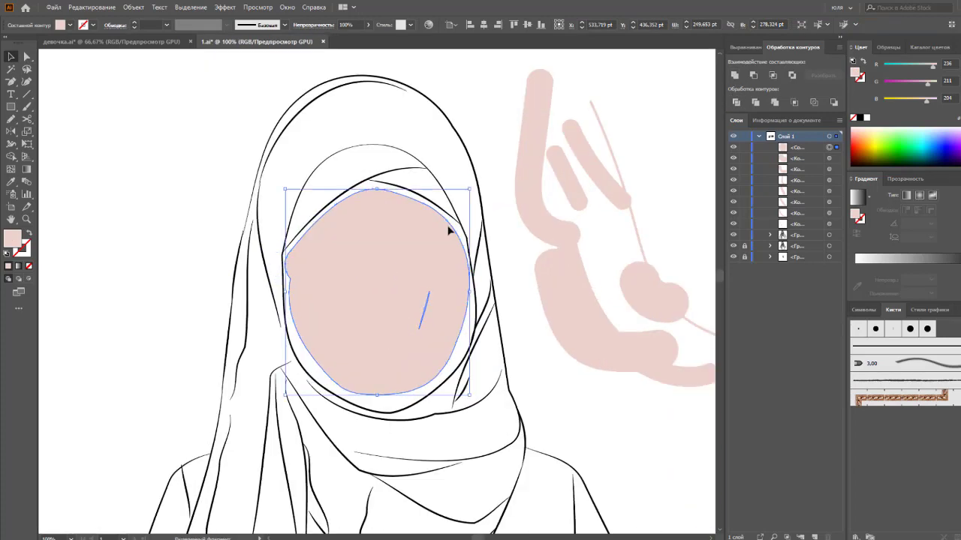
pyautogui.click(26, 107)
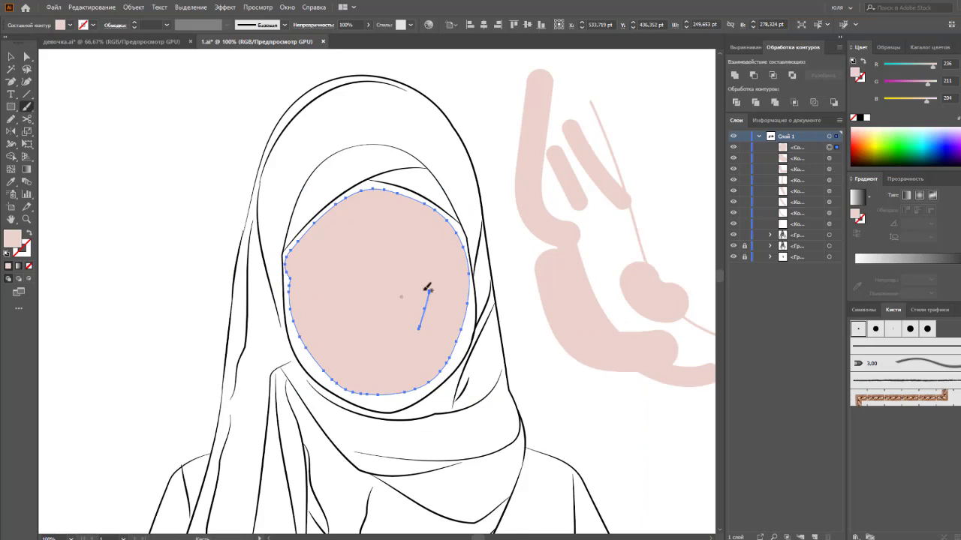
pyautogui.moveTo(420, 327); pyautogui.dragTo(420, 328)
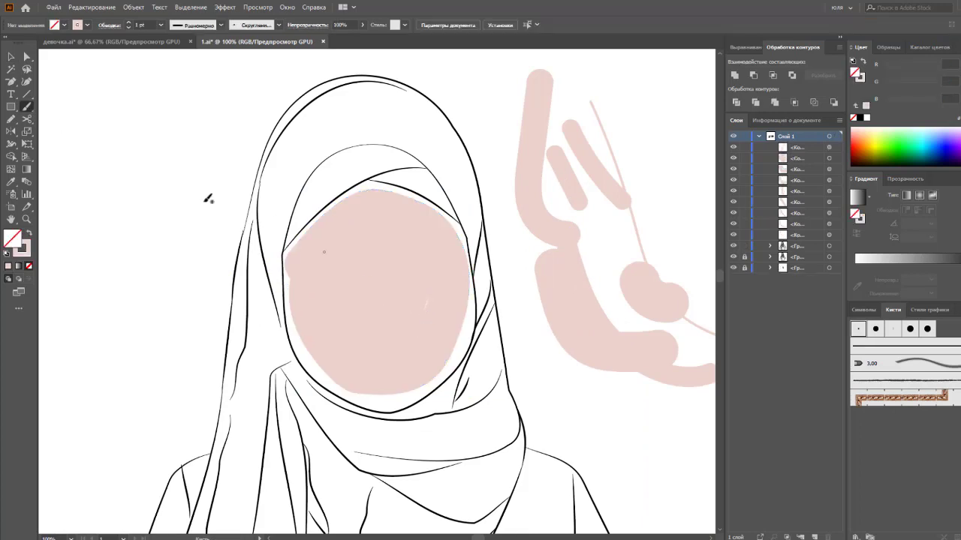
pyautogui.click(11, 57)
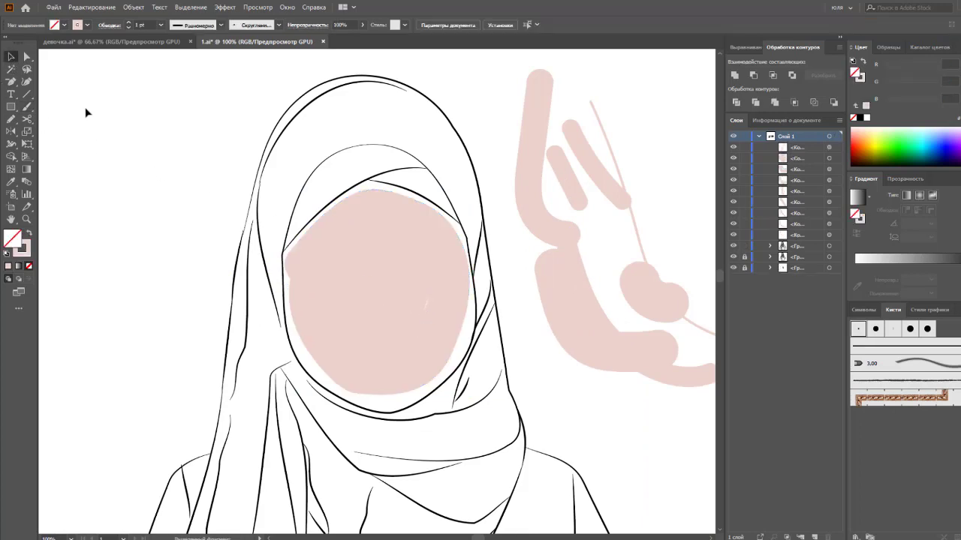
pyautogui.click(26, 106)
pyautogui.moveTo(429, 309)
pyautogui.mouseDown()
pyautogui.moveTo(433, 292)
pyautogui.moveTo(427, 311)
pyautogui.mouseUp()
# Step: Undo stray test strokes at 5 pt and set the brush weight to 4 pt
pyautogui.moveTo(60, 103); pyautogui.dragTo(132, 139)
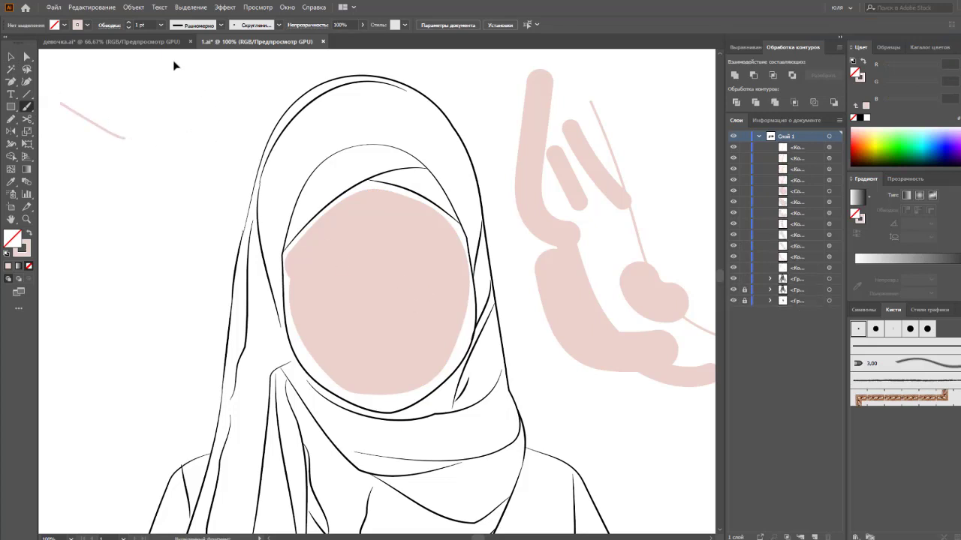
pyautogui.hotkey('ctrl', 'z')
pyautogui.click(161, 25)
pyautogui.click(176, 120)
pyautogui.moveTo(181, 122); pyautogui.dragTo(210, 112)
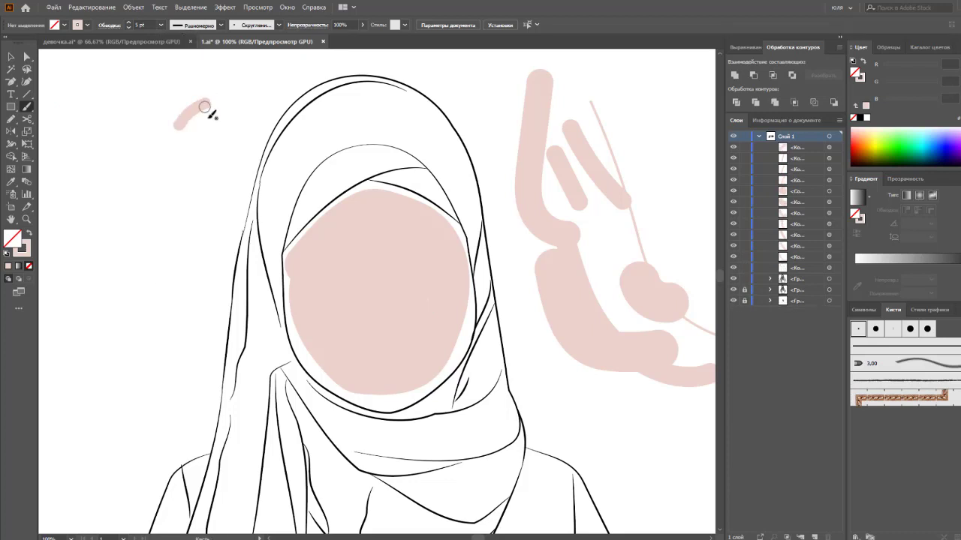
pyautogui.hotkey('ctrl', 'z')
pyautogui.click(161, 25)
pyautogui.click(175, 105)
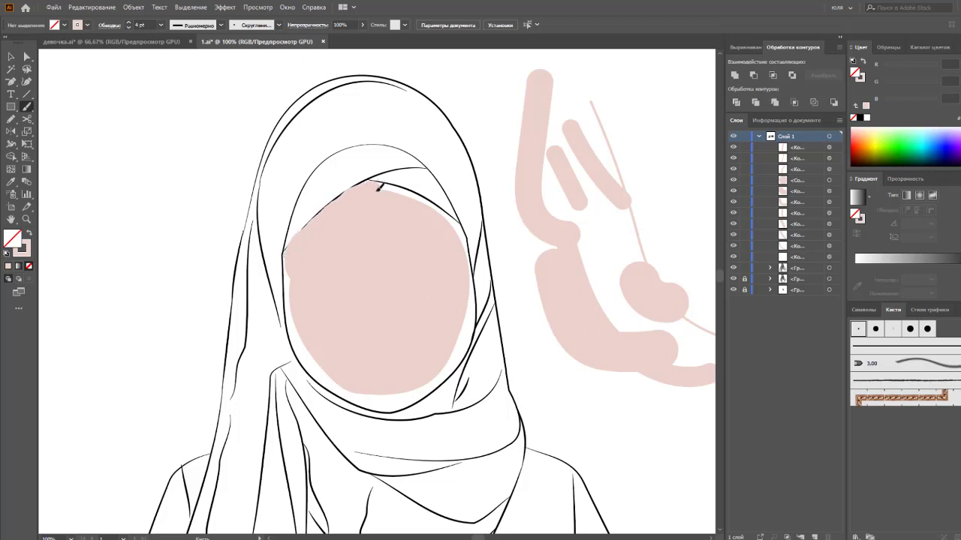
# Step: Fill white gaps along the face's left, right and top edges with skin colour
pyautogui.moveTo(379, 188); pyautogui.dragTo(304, 229)
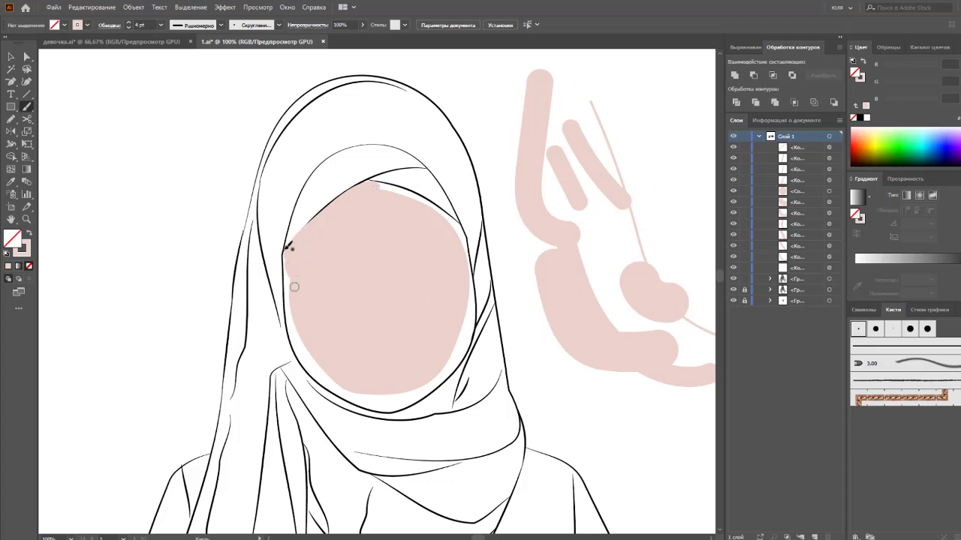
pyautogui.moveTo(290, 253); pyautogui.dragTo(293, 296)
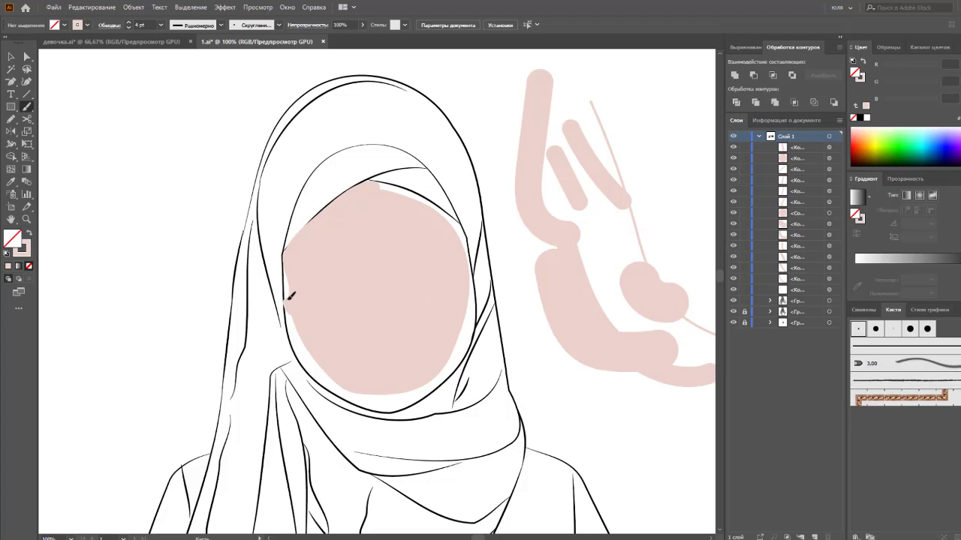
pyautogui.moveTo(307, 352); pyautogui.dragTo(293, 309)
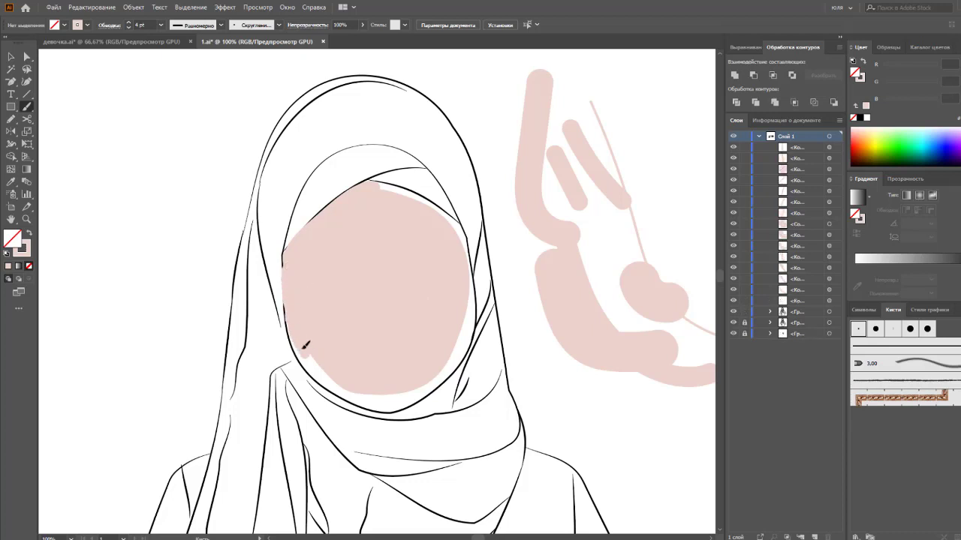
pyautogui.moveTo(305, 345); pyautogui.dragTo(309, 357)
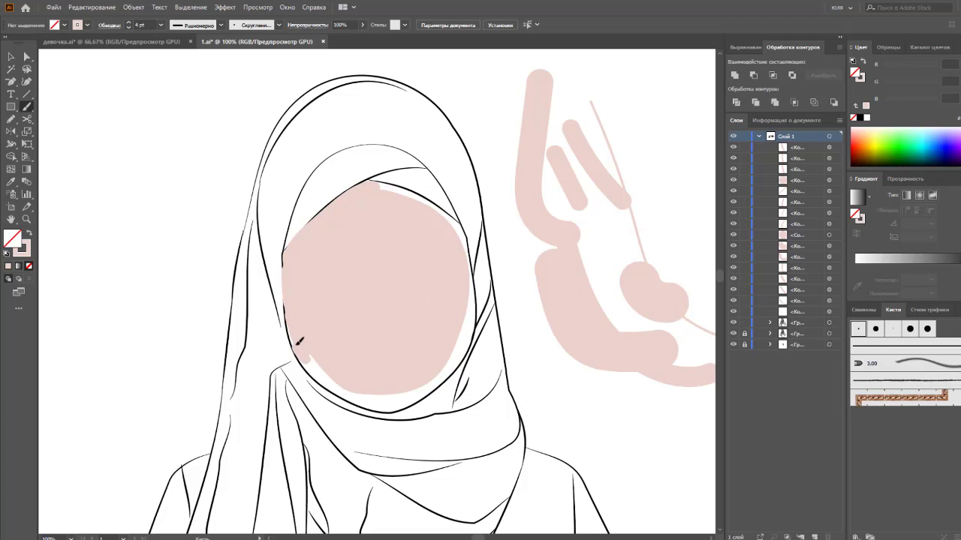
pyautogui.moveTo(293, 310); pyautogui.dragTo(292, 300)
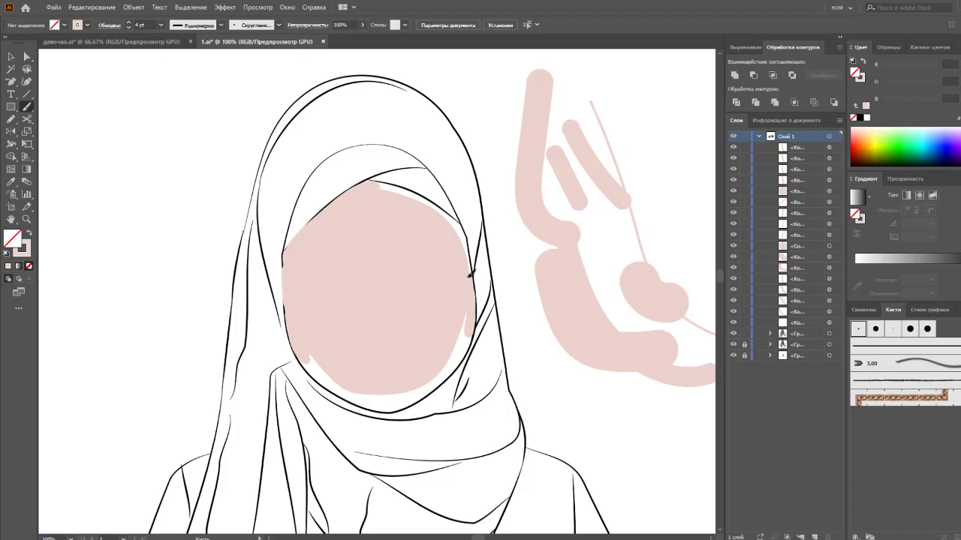
pyautogui.moveTo(469, 263)
pyautogui.mouseDown()
pyautogui.moveTo(465, 249)
pyautogui.moveTo(467, 259)
pyautogui.mouseUp()
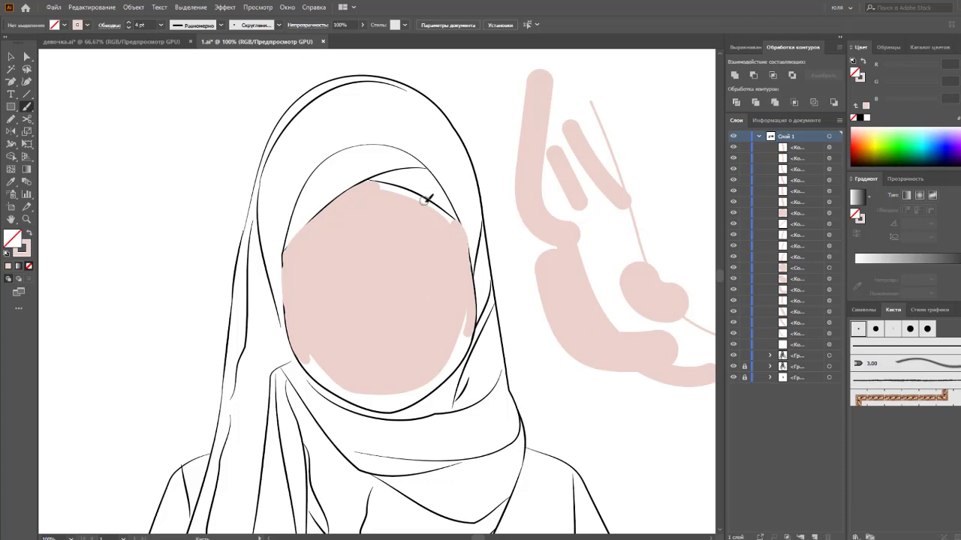
pyautogui.moveTo(455, 225); pyautogui.dragTo(446, 215)
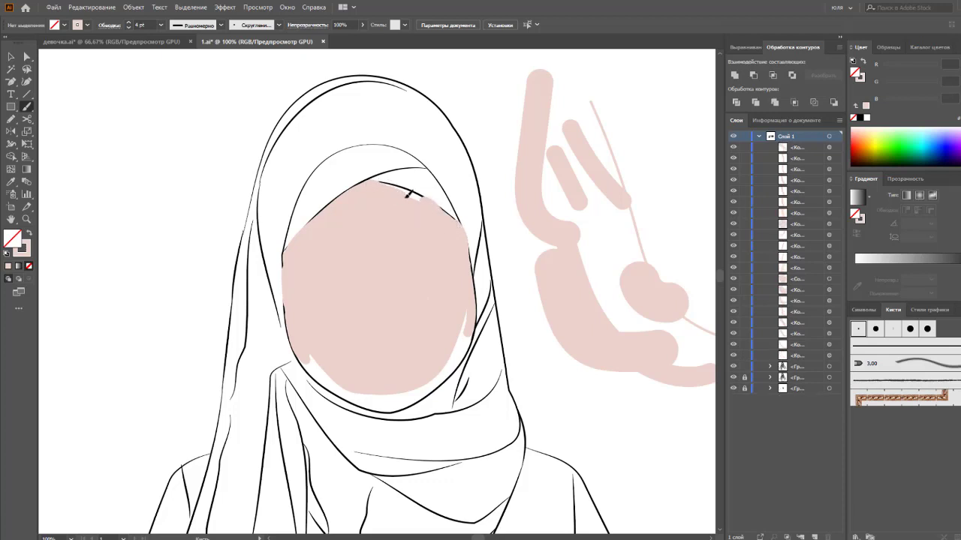
pyautogui.moveTo(424, 200); pyautogui.dragTo(418, 195)
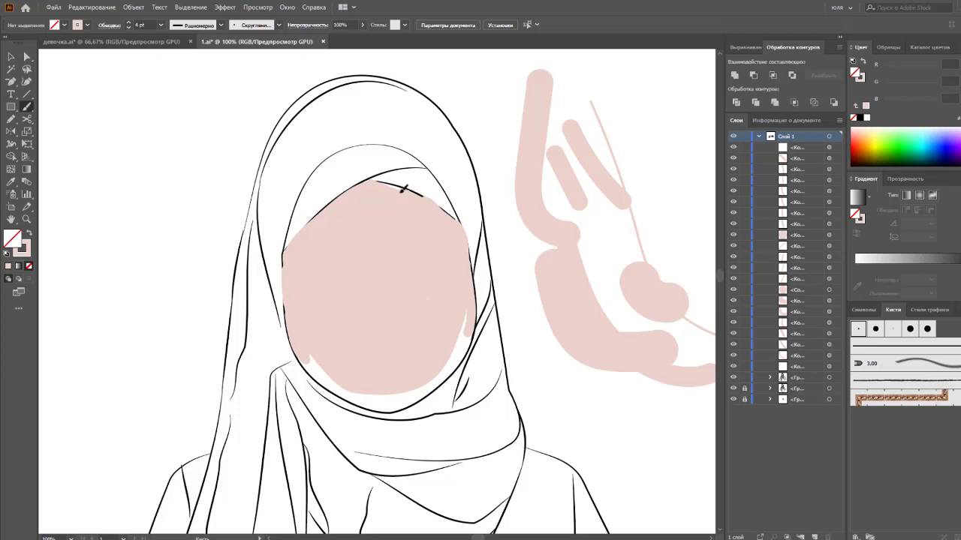
pyautogui.moveTo(381, 219); pyautogui.dragTo(386, 254)
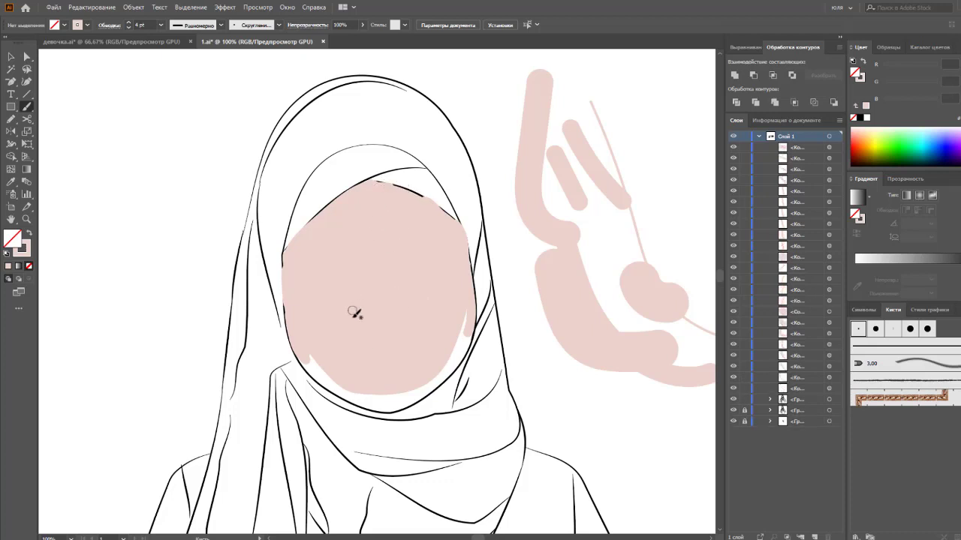
# Step: Fill skin colour along the left jaw, right jaw edge and lower chin
pyautogui.moveTo(356, 316)
pyautogui.mouseDown()
pyautogui.moveTo(350, 337)
pyautogui.moveTo(307, 360)
pyautogui.mouseUp()
pyautogui.moveTo(290, 314); pyautogui.dragTo(306, 360)
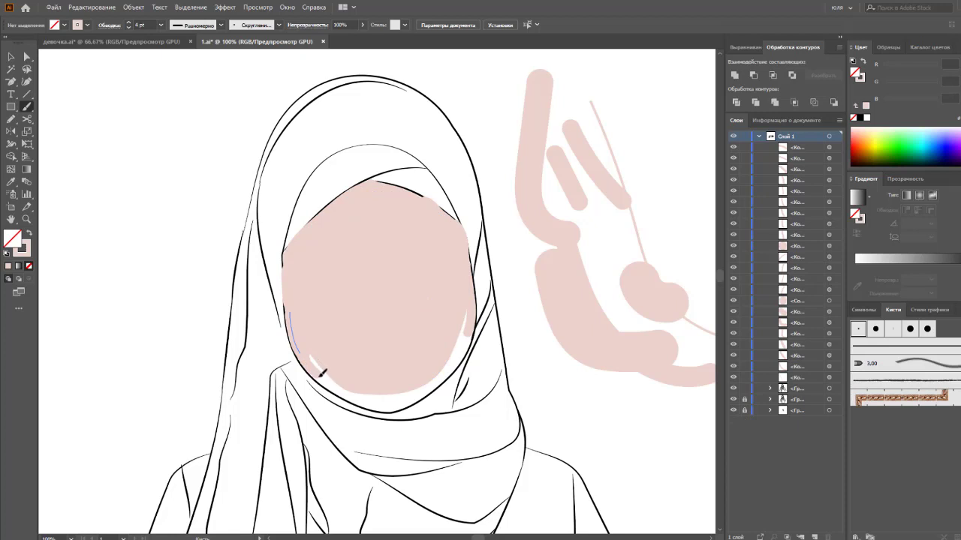
pyautogui.moveTo(332, 382)
pyautogui.mouseDown()
pyautogui.moveTo(349, 389)
pyautogui.moveTo(313, 355)
pyautogui.moveTo(386, 390)
pyautogui.mouseUp()
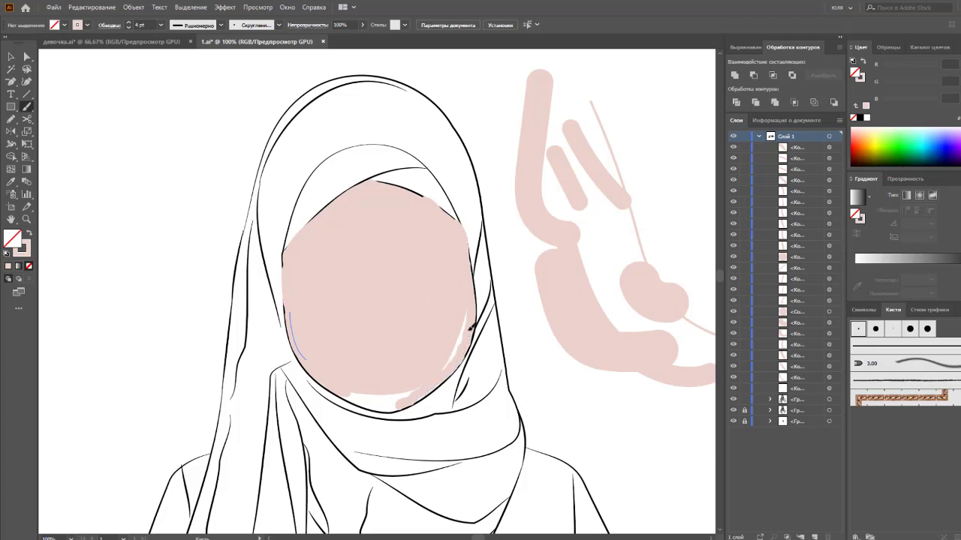
pyautogui.moveTo(472, 328); pyautogui.dragTo(471, 324)
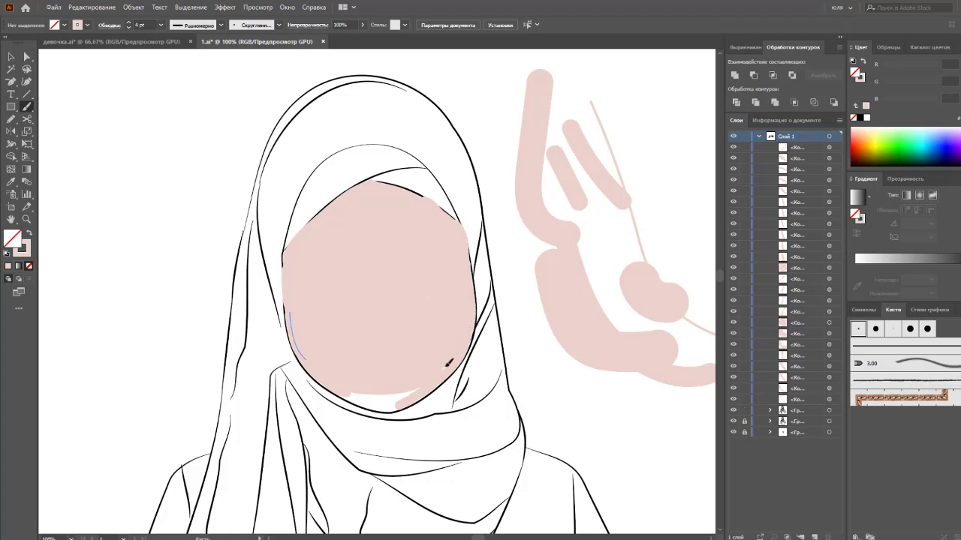
pyautogui.moveTo(418, 388); pyautogui.dragTo(343, 388)
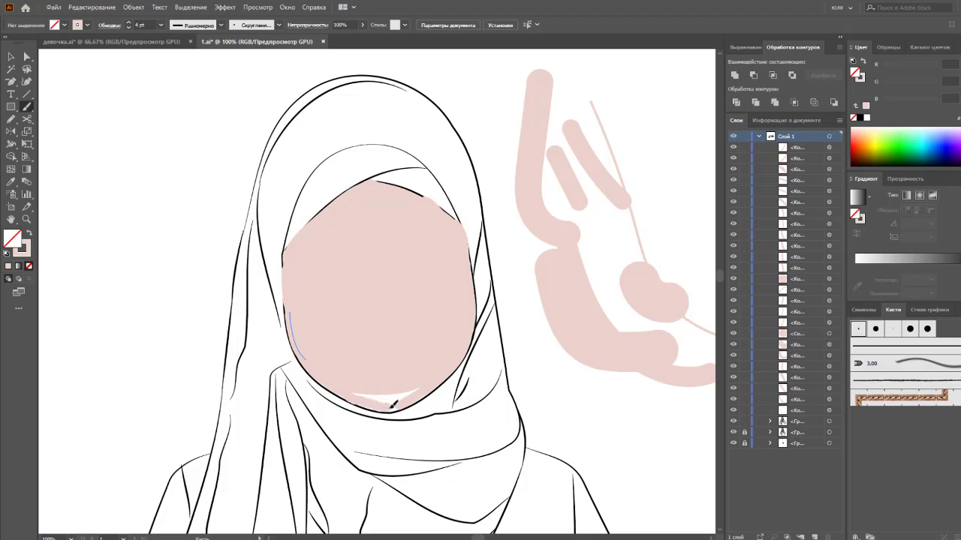
pyautogui.moveTo(404, 396)
pyautogui.mouseDown()
pyautogui.moveTo(353, 390)
pyautogui.moveTo(389, 397)
pyautogui.moveTo(390, 386)
pyautogui.moveTo(350, 394)
pyautogui.mouseUp()
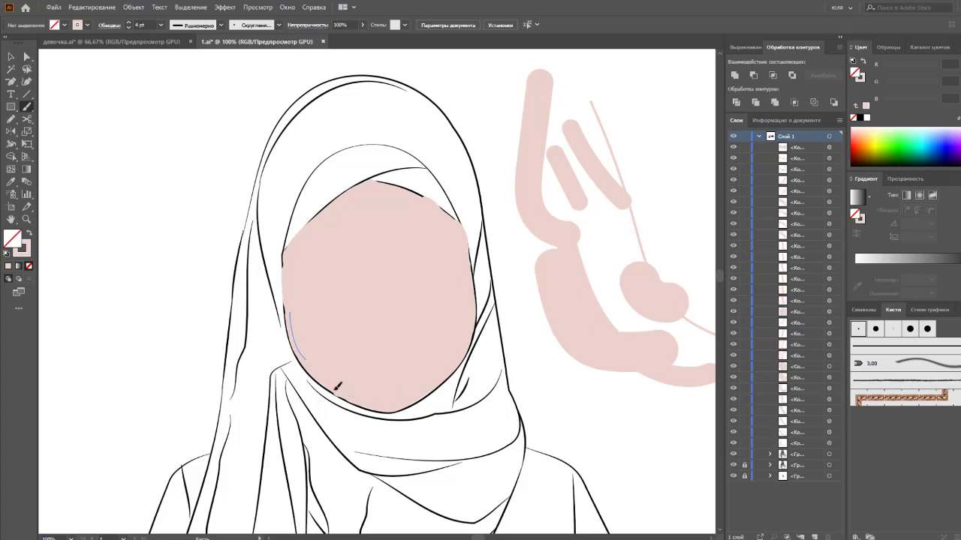
pyautogui.click(338, 386)
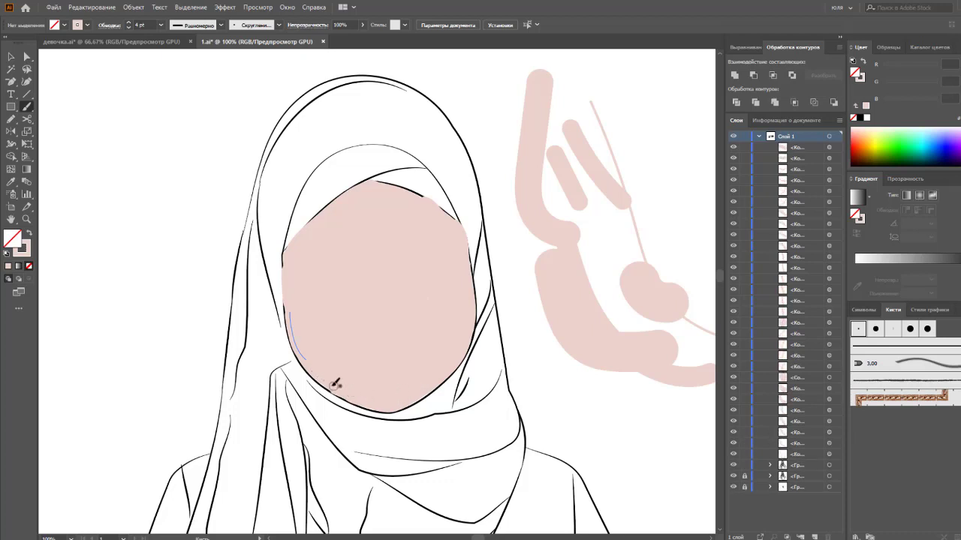
pyautogui.click(336, 384)
# Step: Move the small stray chin stroke into place against the outline
pyautogui.press('v')
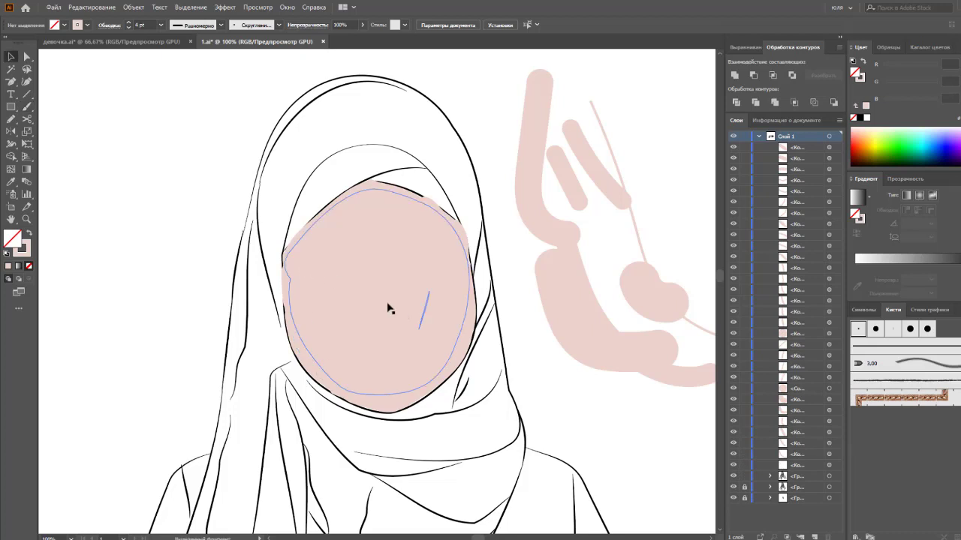
pyautogui.click(286, 287)
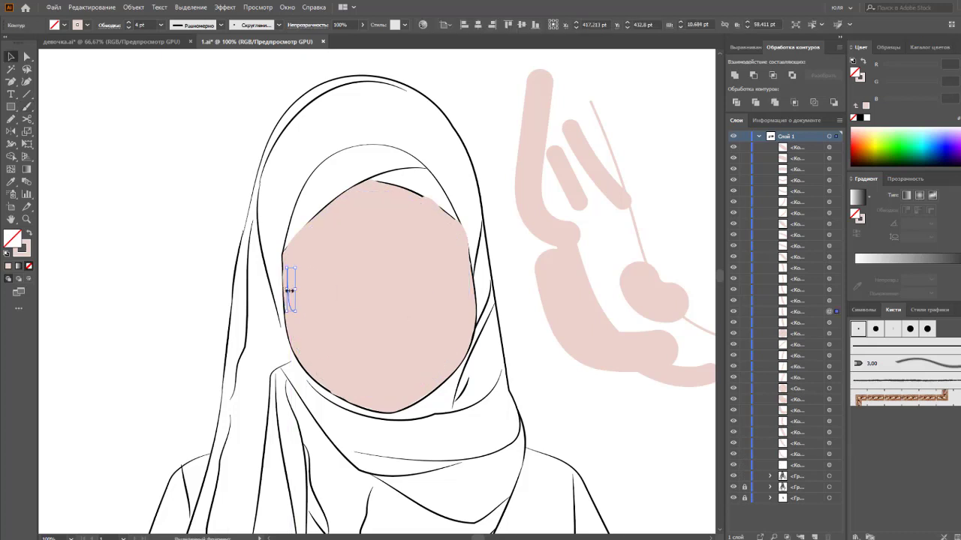
pyautogui.moveTo(336, 398); pyautogui.dragTo(352, 398)
pyautogui.click(350, 407)
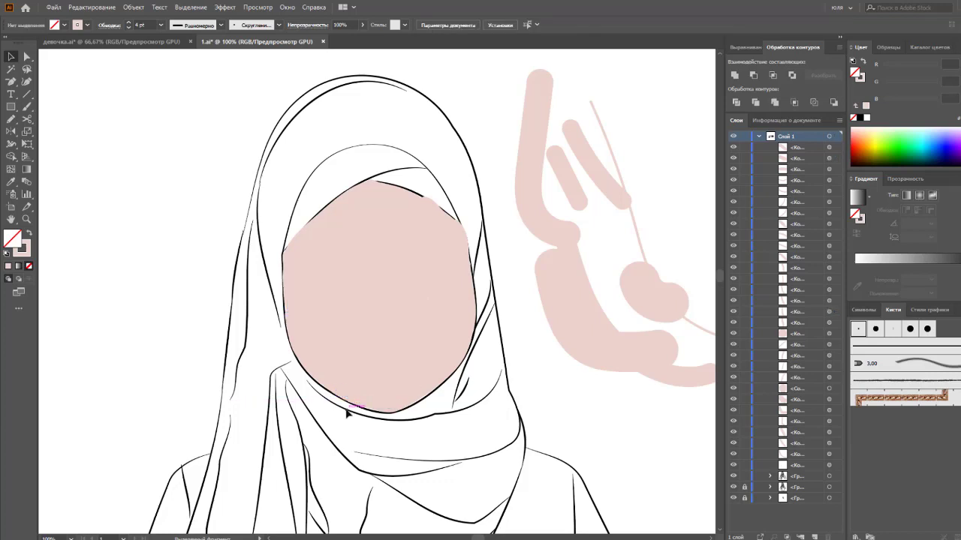
# Step: Rotate and shift the small strokes at the face's upper-right edge to follow the outline
pyautogui.click(433, 204)
pyautogui.moveTo(454, 230); pyautogui.dragTo(464, 237)
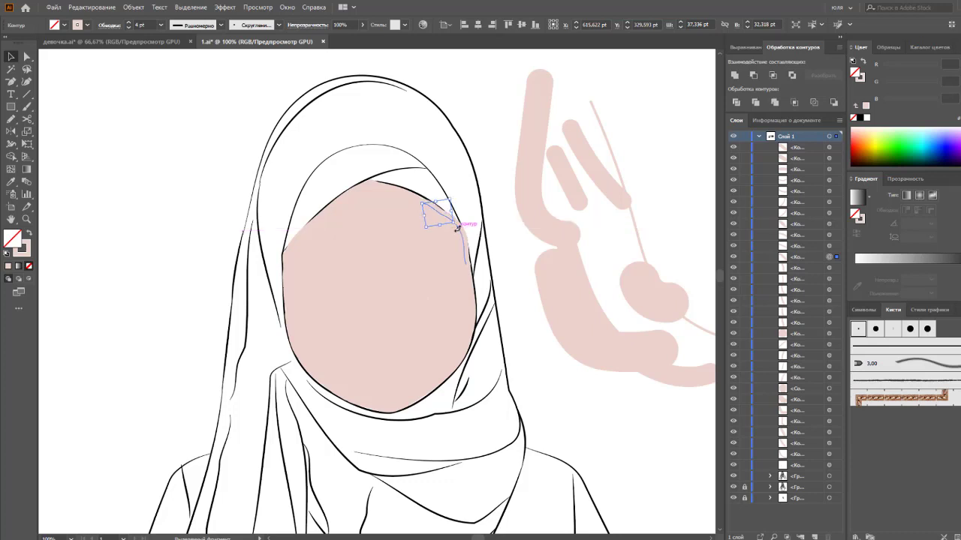
pyautogui.click(466, 240)
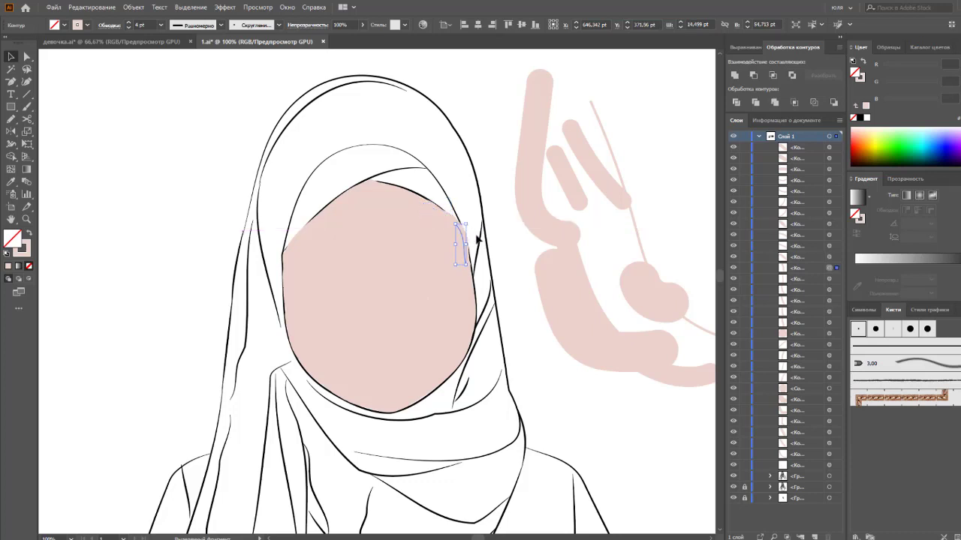
pyautogui.moveTo(476, 237)
pyautogui.mouseDown()
pyautogui.moveTo(491, 220)
pyautogui.moveTo(470, 218)
pyautogui.mouseUp()
pyautogui.moveTo(461, 219); pyautogui.dragTo(471, 217)
pyautogui.click(467, 222)
# Step: Delete one stray edge stroke, nudge another left, and marquee-select all face skin strokes
pyautogui.click(458, 222)
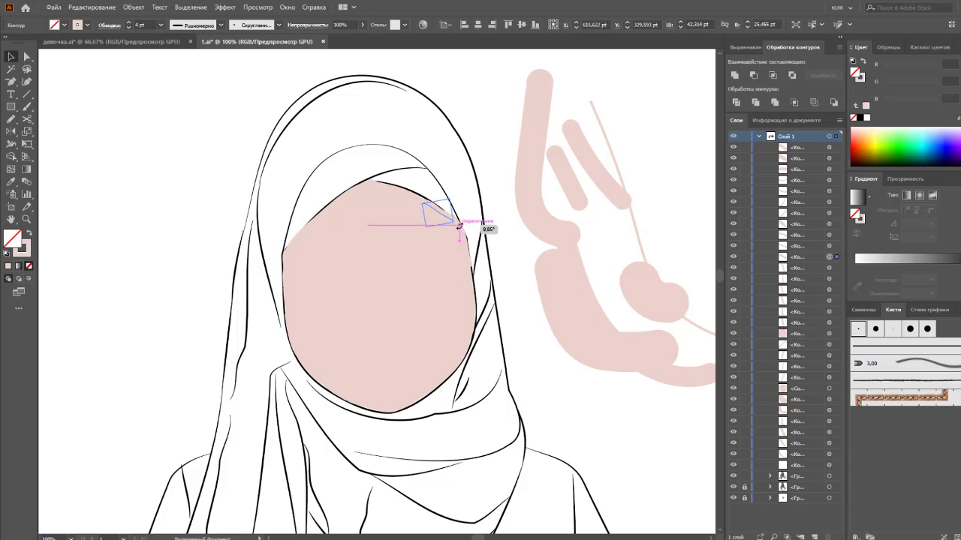
pyautogui.press('Delete')
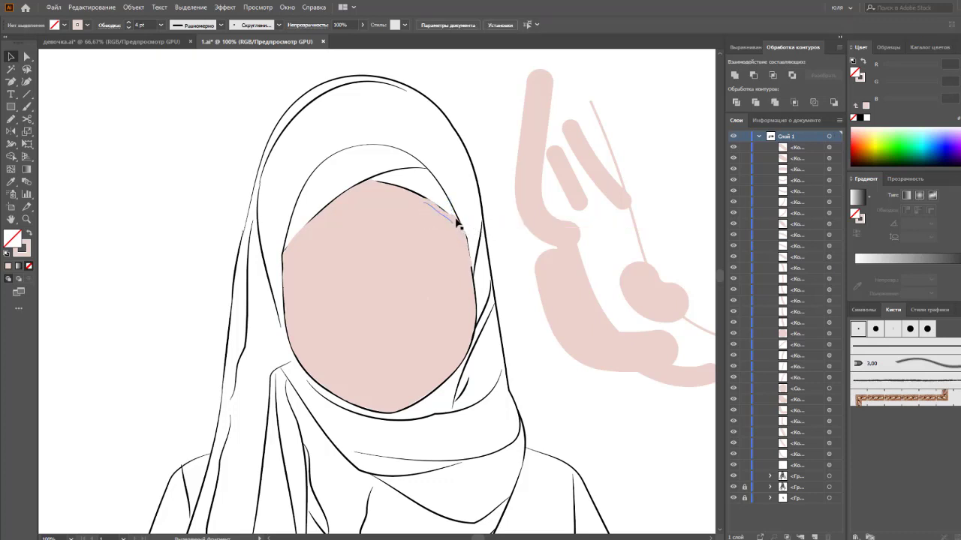
pyautogui.click(464, 227)
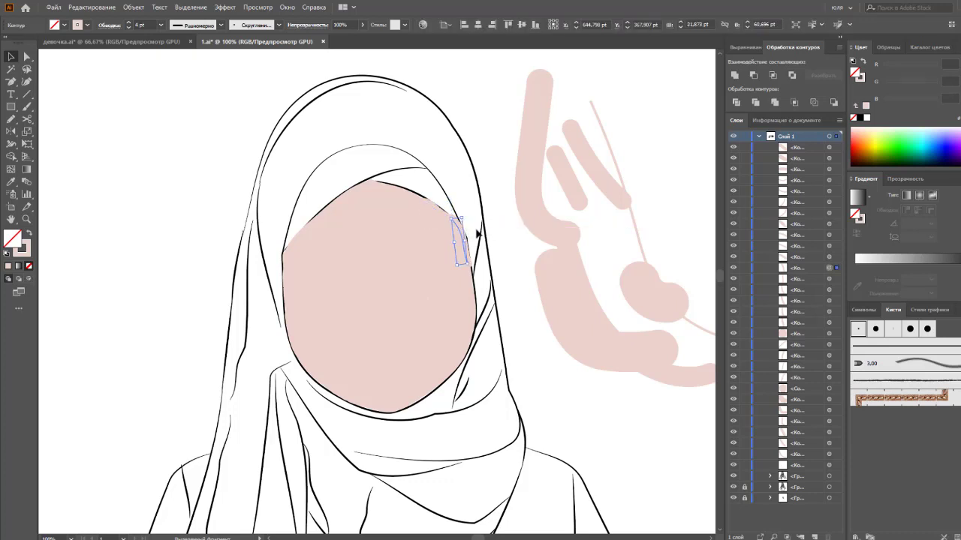
pyautogui.press('Left')
pyautogui.moveTo(492, 167); pyautogui.dragTo(227, 443)
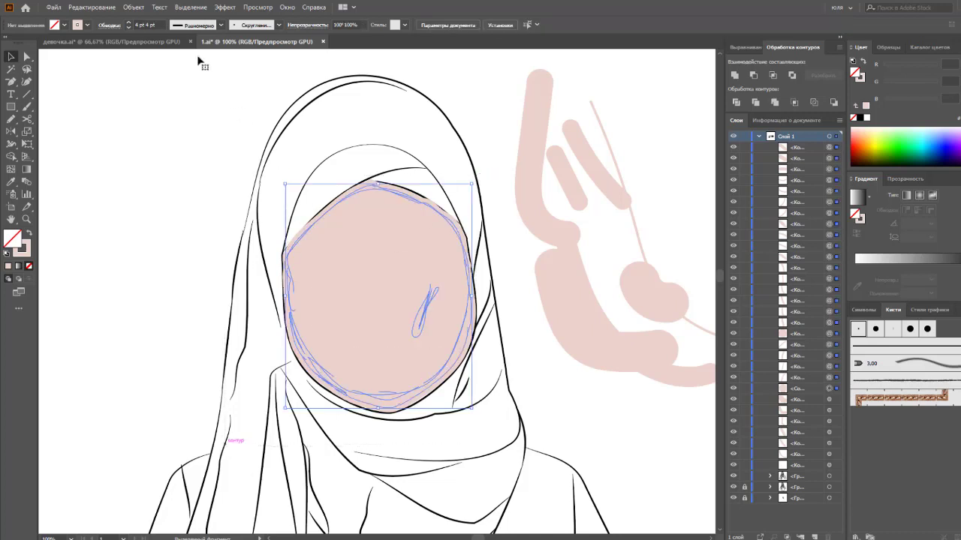
# Step: Expand the face strokes' appearance and unite them into one skin shape
pyautogui.click(134, 7)
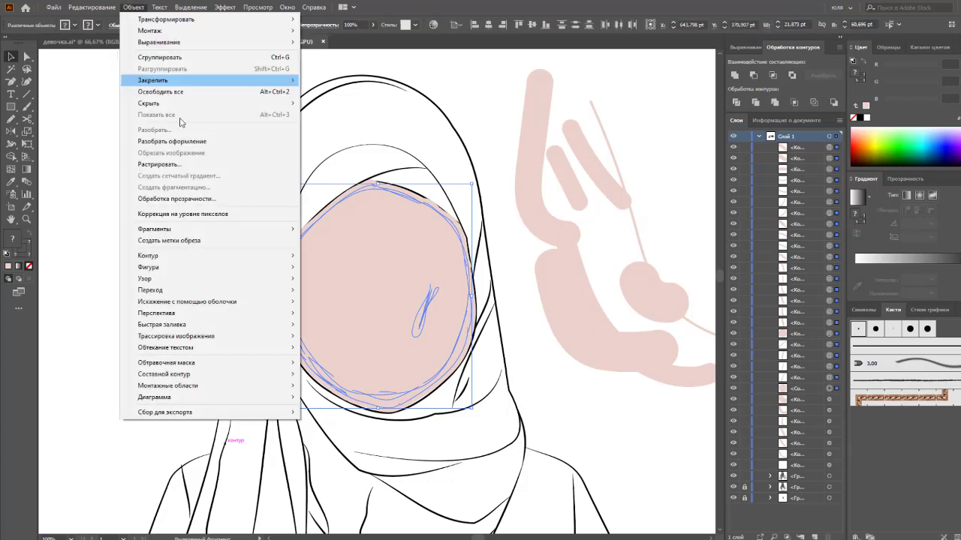
pyautogui.click(181, 142)
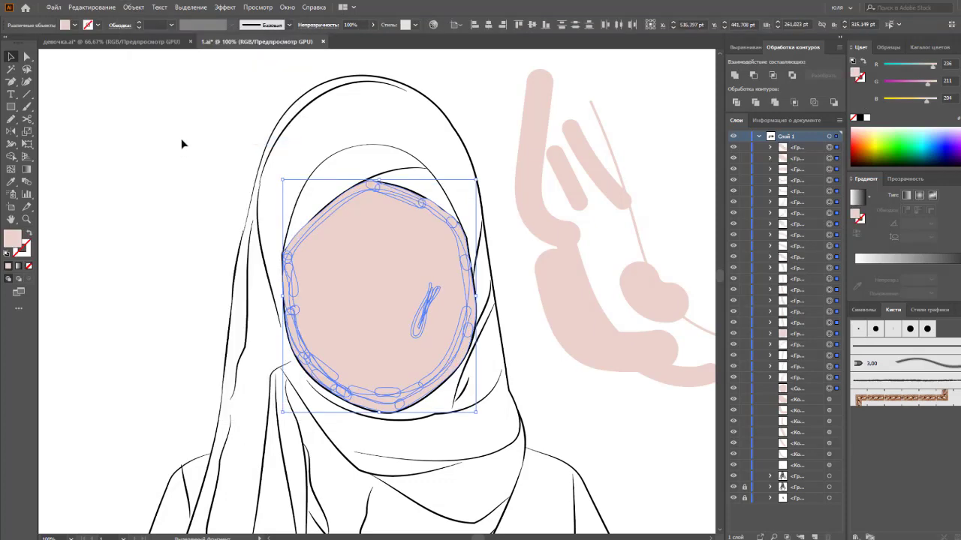
pyautogui.click(735, 75)
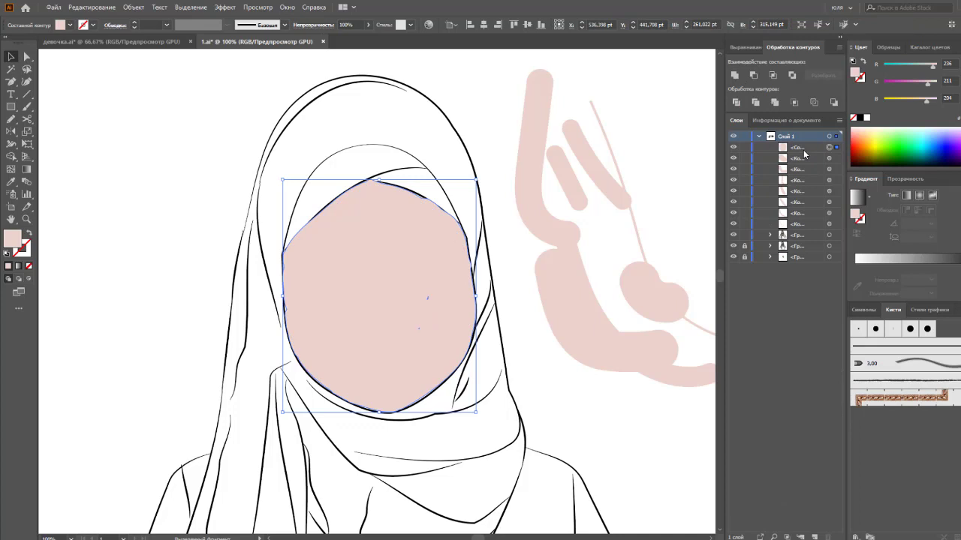
# Step: Delete the pink sample strokes and move the skin fill beneath the facial features
pyautogui.moveTo(555, 154); pyautogui.dragTo(708, 386)
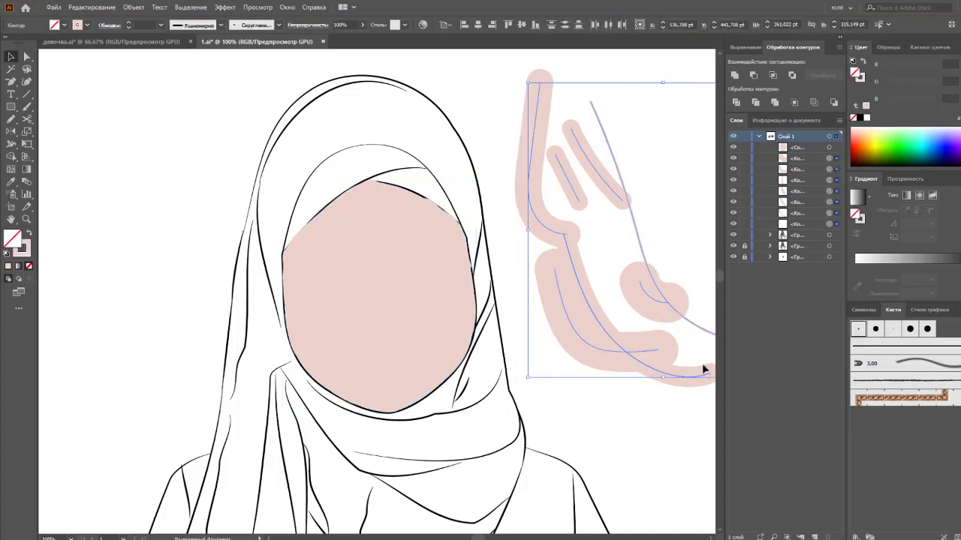
pyautogui.press('Delete')
pyautogui.moveTo(795, 148); pyautogui.dragTo(793, 171)
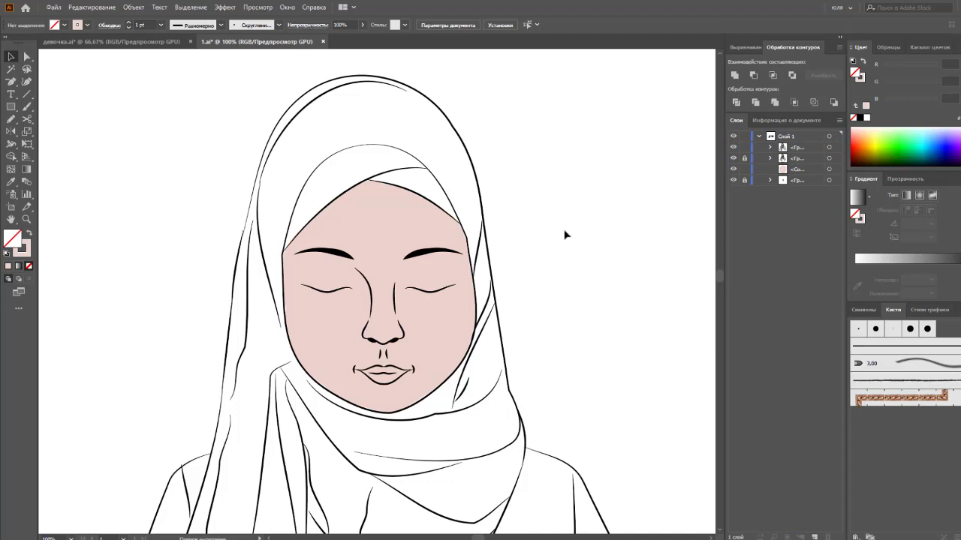
pyautogui.hotkey('ctrl', '-')
pyautogui.hotkey('ctrl', '-')
pyautogui.moveTo(651, 326)
pyautogui.mouseDown()
pyautogui.moveTo(481, 260)
pyautogui.moveTo(477, 290)
pyautogui.mouseUp()
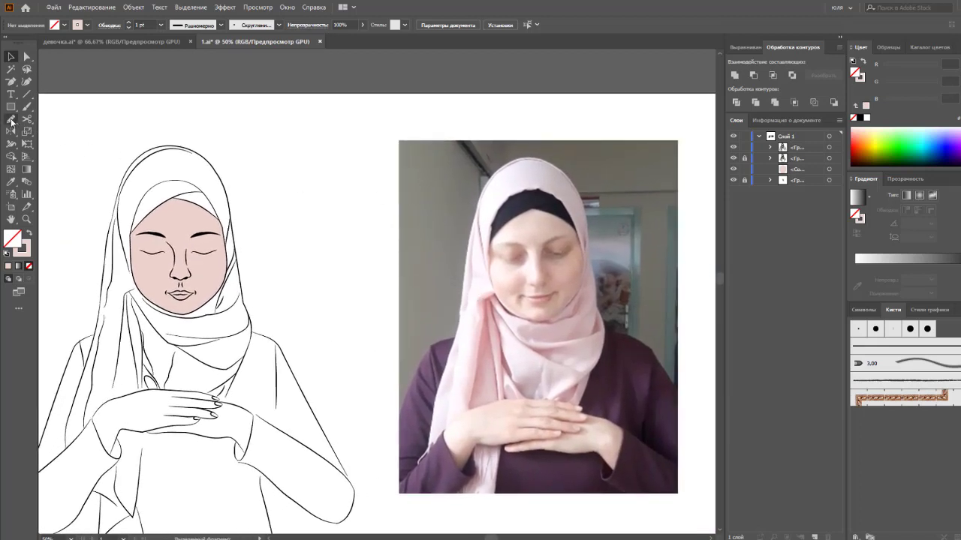
# Step: Sample the dark headband colour and try trial brush strokes, settling on 4 pt
pyautogui.click(14, 182)
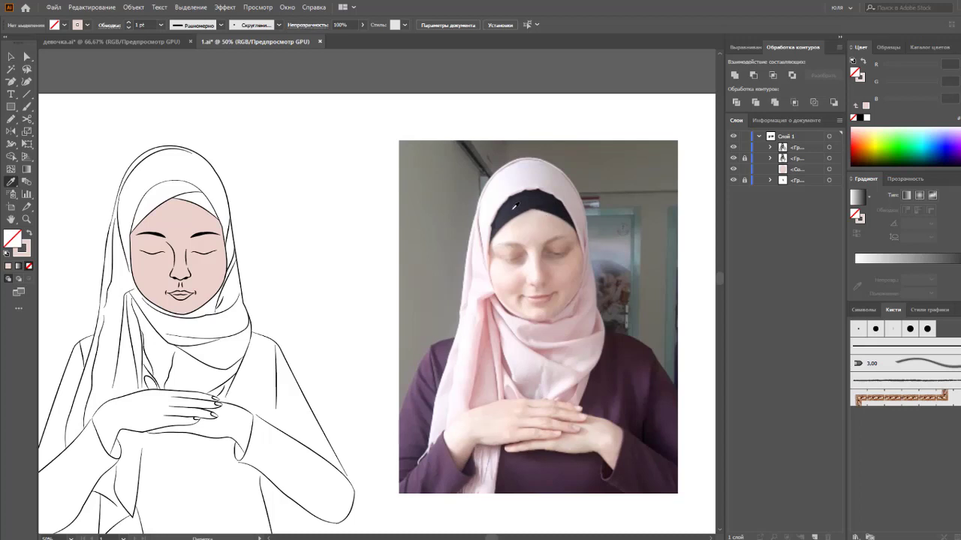
pyautogui.click(514, 206)
pyautogui.click(27, 107)
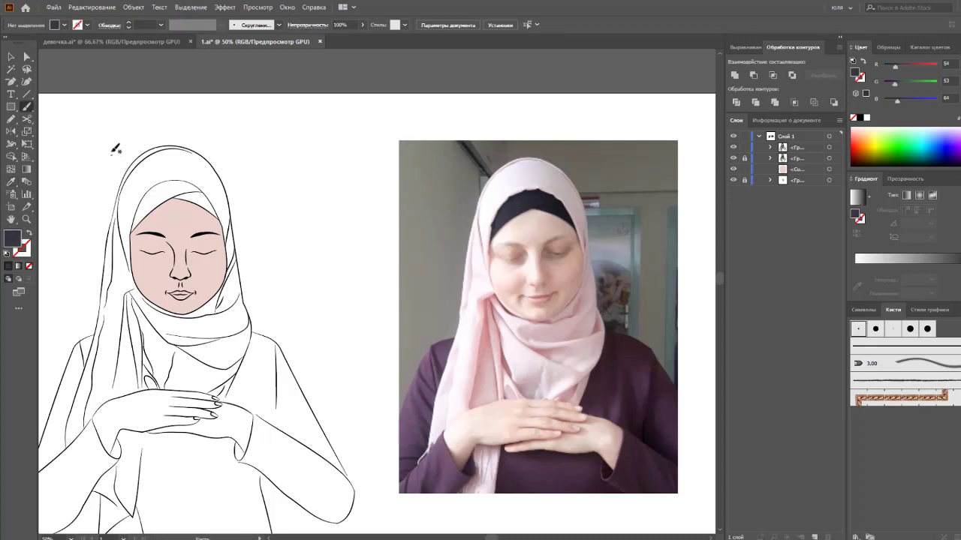
pyautogui.moveTo(109, 149); pyautogui.dragTo(90, 187)
pyautogui.click(160, 24)
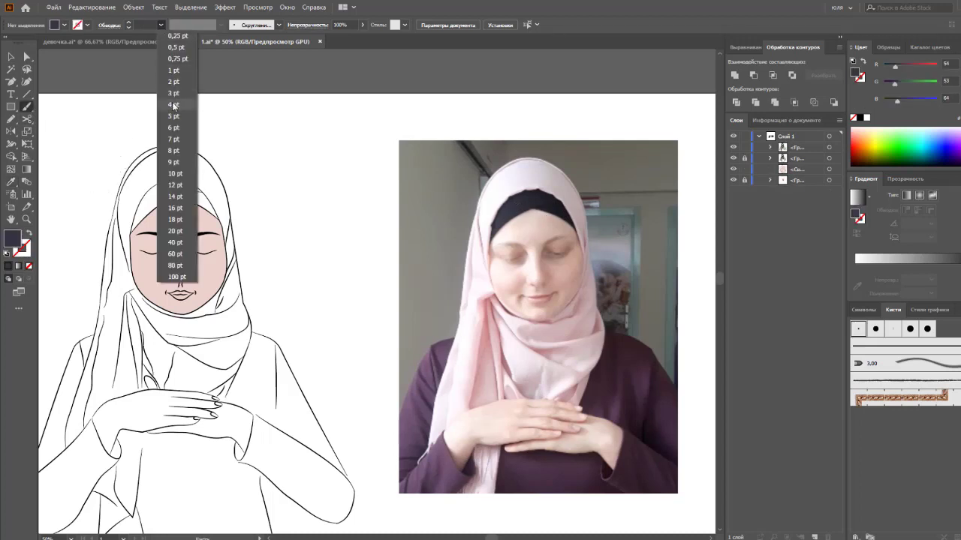
pyautogui.moveTo(178, 110); pyautogui.dragTo(211, 141)
pyautogui.hotkey('ctrl', 'z')
pyautogui.click(160, 24)
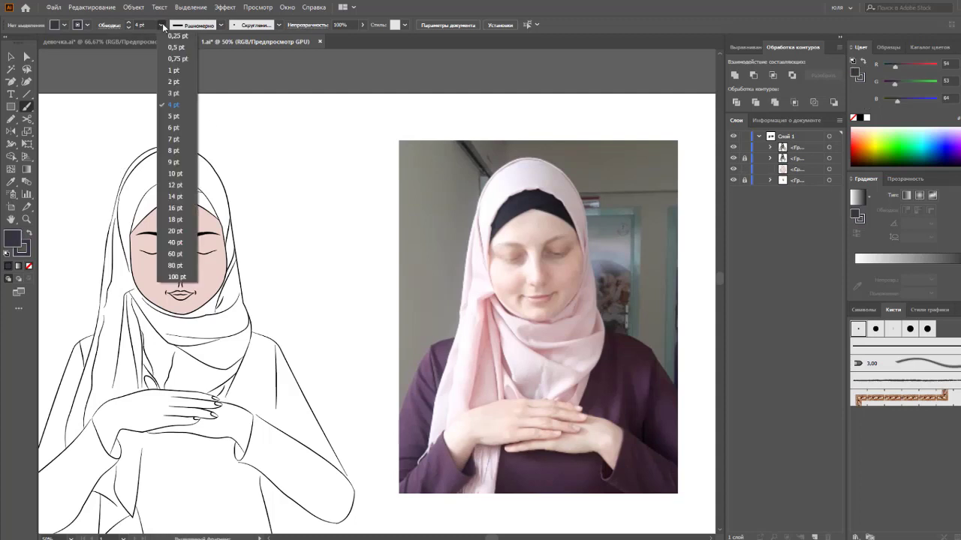
pyautogui.click(172, 108)
# Step: Set fill to None, sample the dark colour as stroke, and test 7 and 9 pt strokes
pyautogui.click(28, 265)
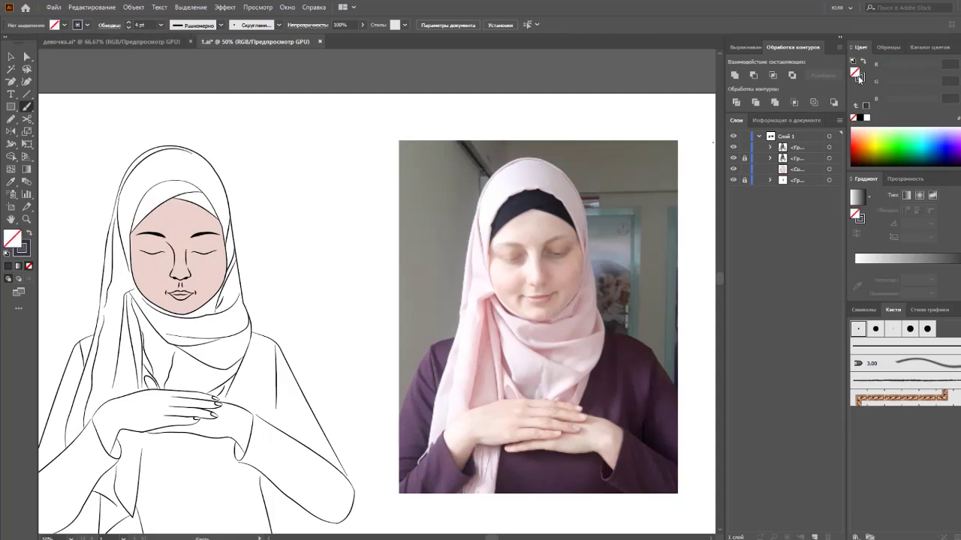
pyautogui.click(22, 247)
pyautogui.press('i')
pyautogui.click(511, 210)
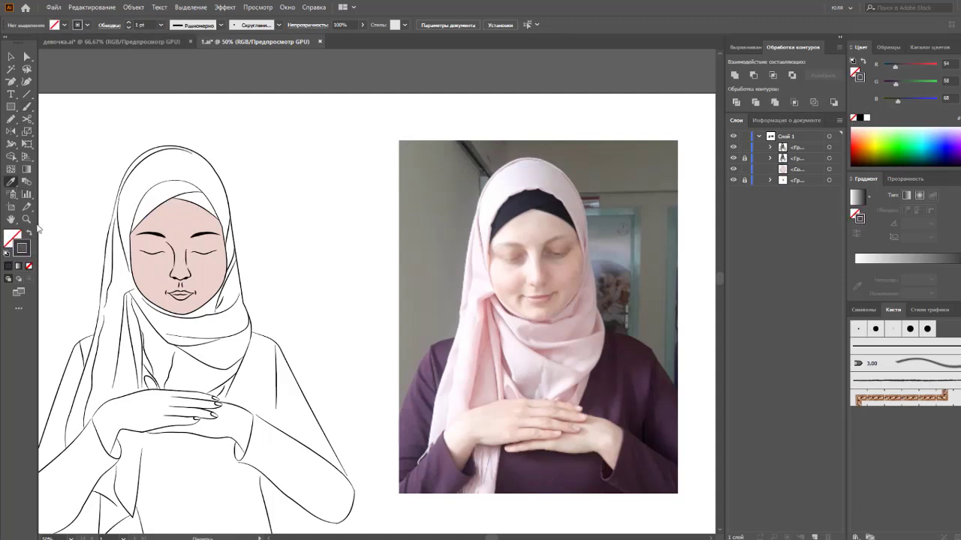
pyautogui.click(27, 106)
pyautogui.click(160, 25)
pyautogui.click(176, 143)
pyautogui.click(160, 24)
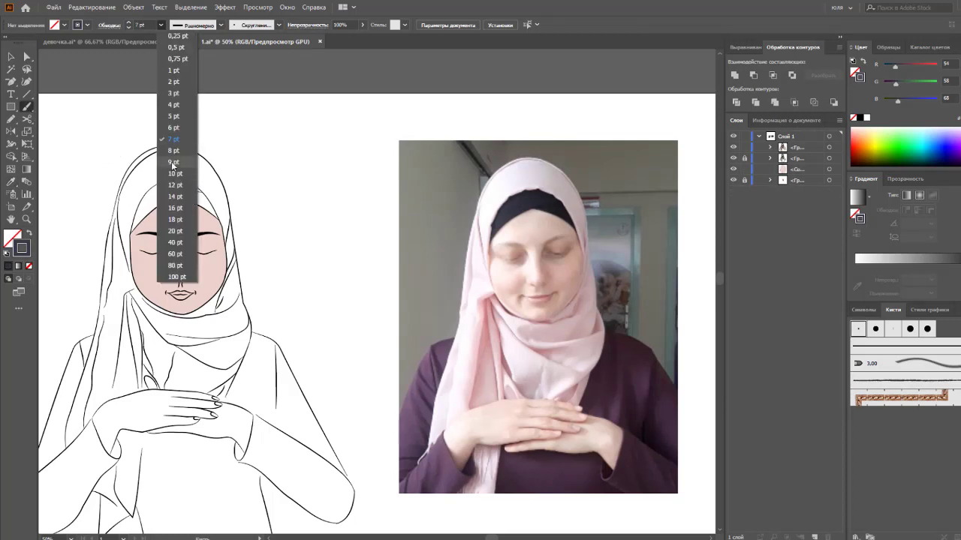
pyautogui.click(173, 167)
pyautogui.moveTo(129, 140); pyautogui.dragTo(155, 126)
pyautogui.hotkey('ctrl', 'z')
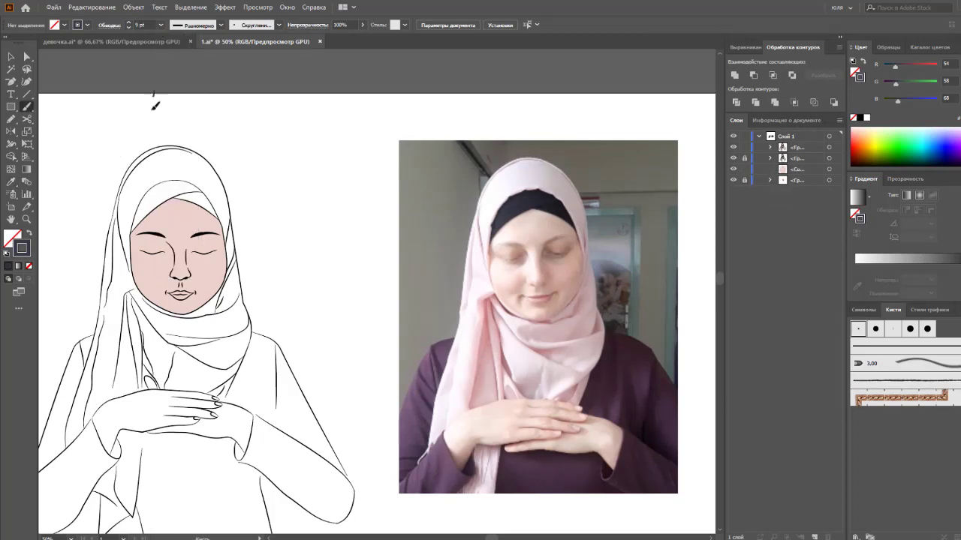
# Step: Test dark strokes above the head at 1, 8 and 5 pt, ending at 3 pt
pyautogui.click(160, 25)
pyautogui.click(176, 143)
pyautogui.click(160, 24)
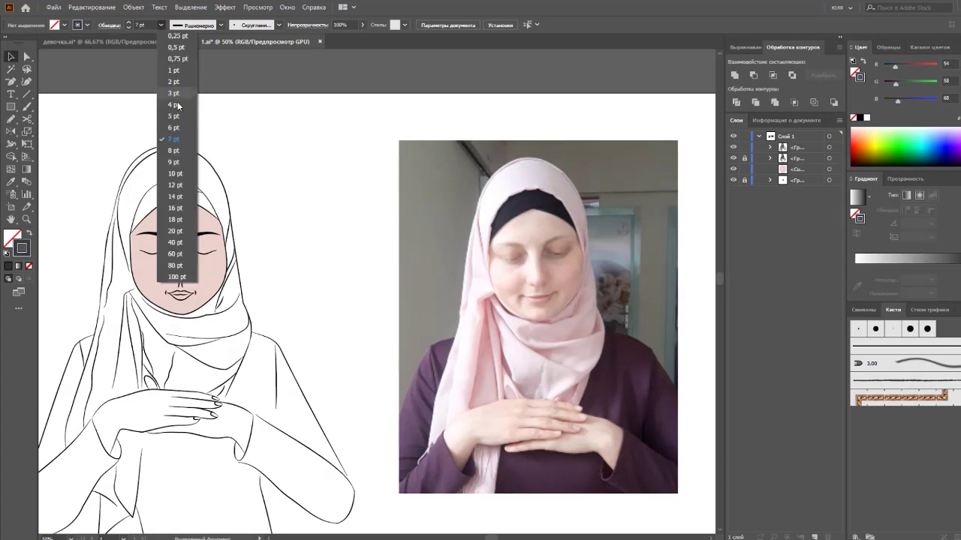
pyautogui.click(173, 74)
pyautogui.moveTo(105, 150)
pyautogui.mouseDown()
pyautogui.moveTo(135, 129)
pyautogui.moveTo(101, 147)
pyautogui.mouseUp()
pyautogui.click(160, 24)
pyautogui.click(173, 155)
pyautogui.click(160, 25)
pyautogui.click(173, 120)
pyautogui.moveTo(173, 115)
pyautogui.mouseDown()
pyautogui.moveTo(173, 130)
pyautogui.moveTo(217, 138)
pyautogui.mouseUp()
pyautogui.click(160, 24)
pyautogui.click(173, 97)
# Step: Center the face and paint a dark 3 pt stroke above the forehead under the hijab
pyautogui.scroll(1, 232, 187)
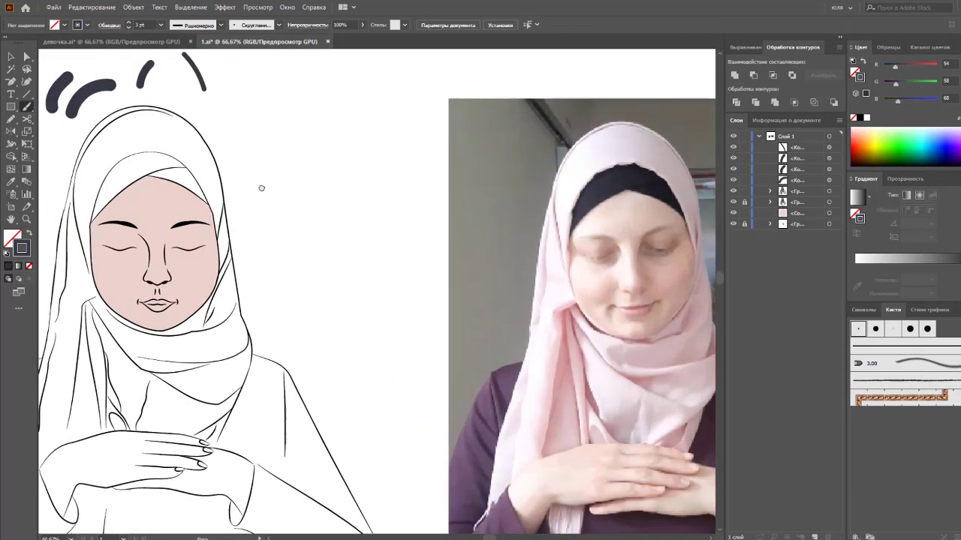
pyautogui.scroll(1, 262, 187)
pyautogui.moveTo(333, 221); pyautogui.dragTo(446, 248)
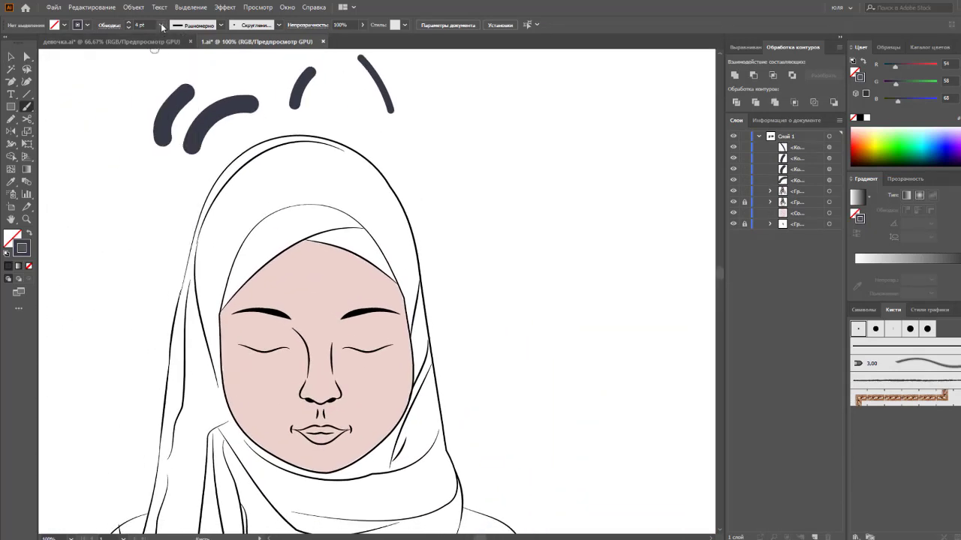
pyautogui.moveTo(238, 276)
pyautogui.mouseDown()
pyautogui.moveTo(286, 216)
pyautogui.moveTo(252, 258)
pyautogui.moveTo(297, 220)
pyautogui.moveTo(315, 237)
pyautogui.mouseUp()
pyautogui.click(161, 25)
pyautogui.click(176, 99)
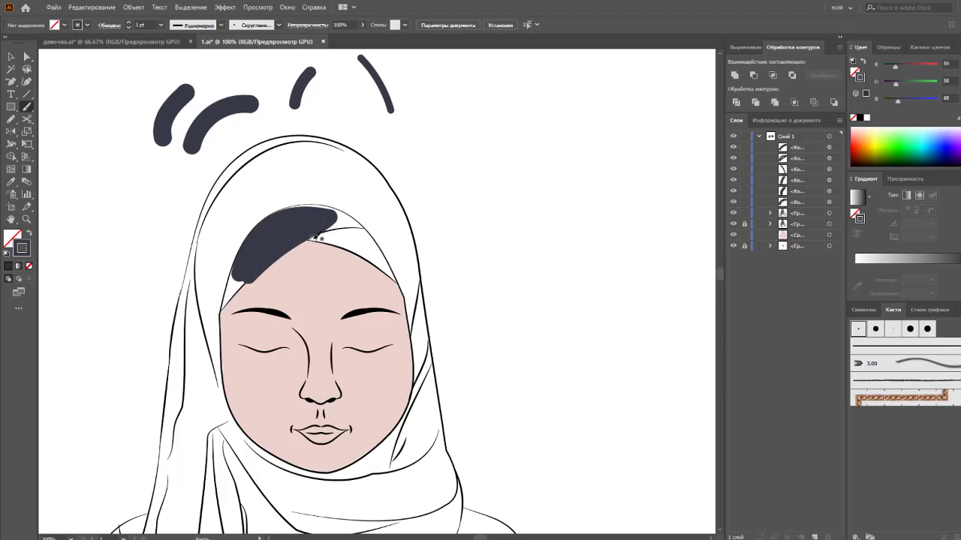
# Step: Fill the dark band along the inner hijab edge, its upper-right tip and lower-left edge
pyautogui.moveTo(380, 261); pyautogui.dragTo(386, 267)
pyautogui.moveTo(353, 217)
pyautogui.mouseDown()
pyautogui.moveTo(367, 230)
pyautogui.moveTo(334, 214)
pyautogui.mouseUp()
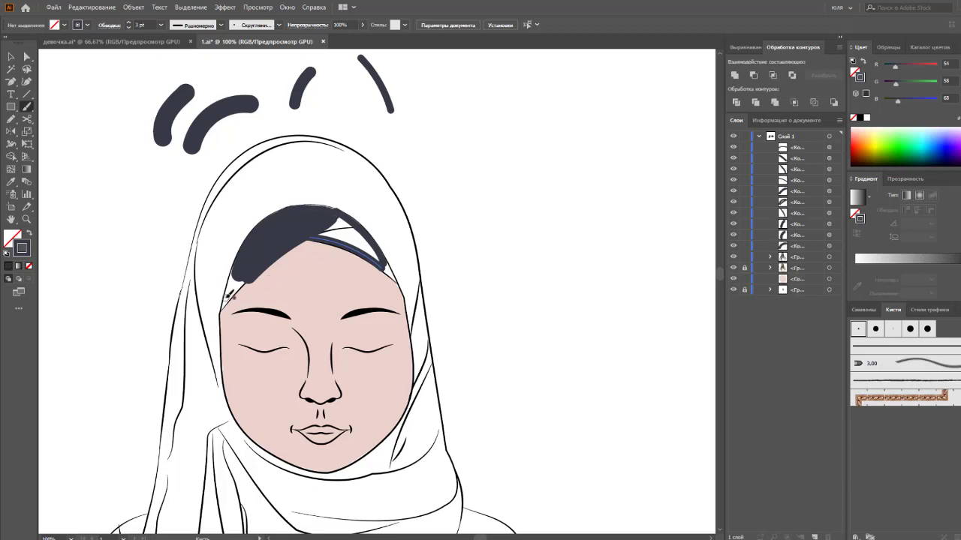
pyautogui.moveTo(239, 266)
pyautogui.mouseDown()
pyautogui.moveTo(248, 256)
pyautogui.moveTo(238, 268)
pyautogui.mouseUp()
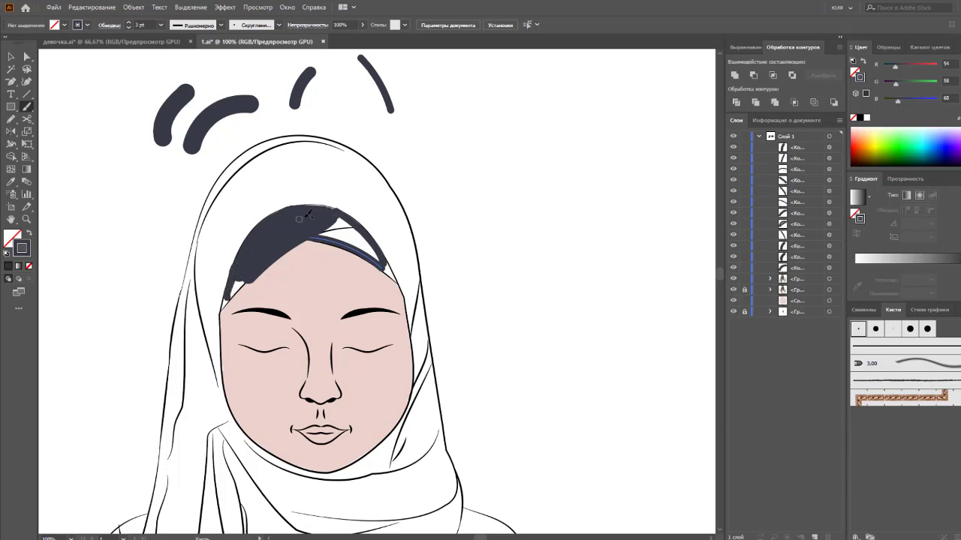
pyautogui.moveTo(337, 208); pyautogui.dragTo(311, 207)
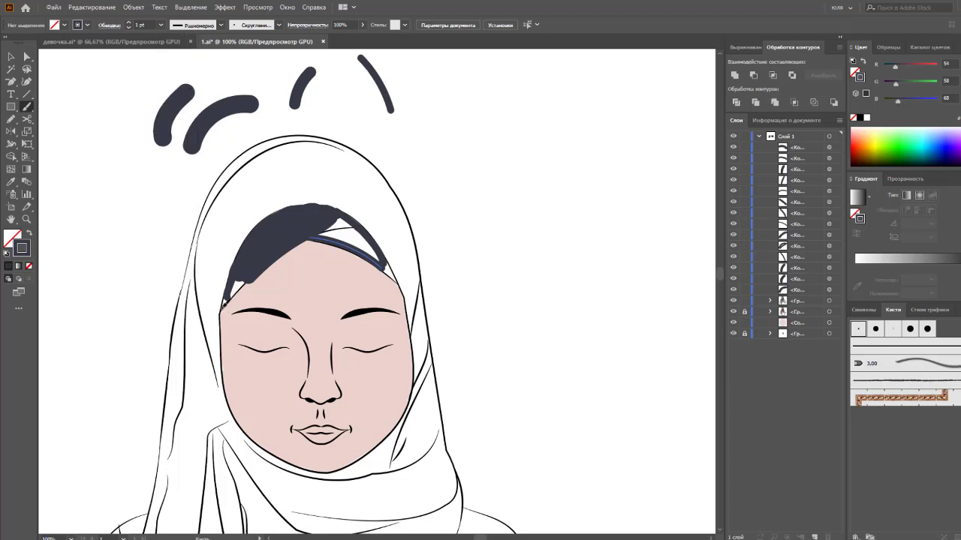
pyautogui.moveTo(237, 288); pyautogui.dragTo(220, 312)
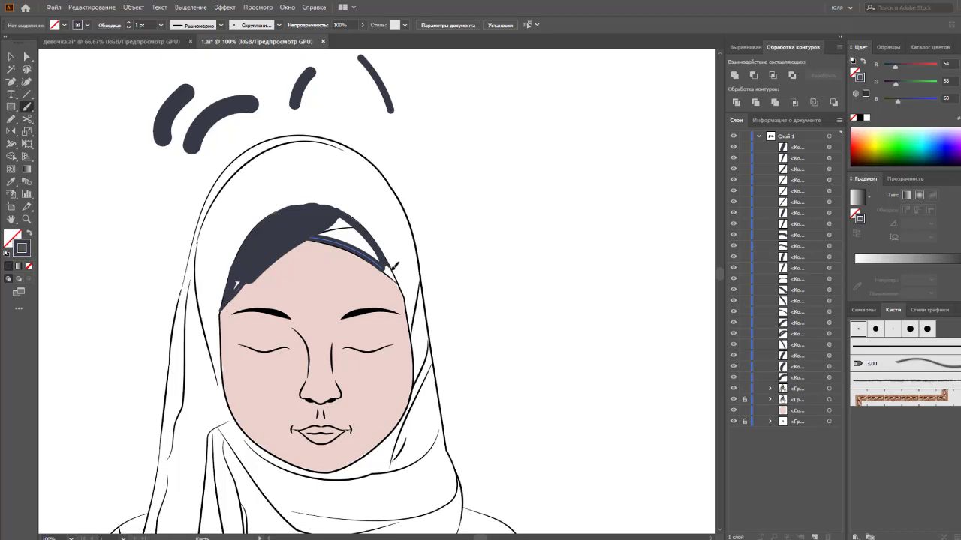
# Step: Inspect a stroke at the dark band's edge with Direct Selection, then zoom in on the face
pyautogui.press('a')
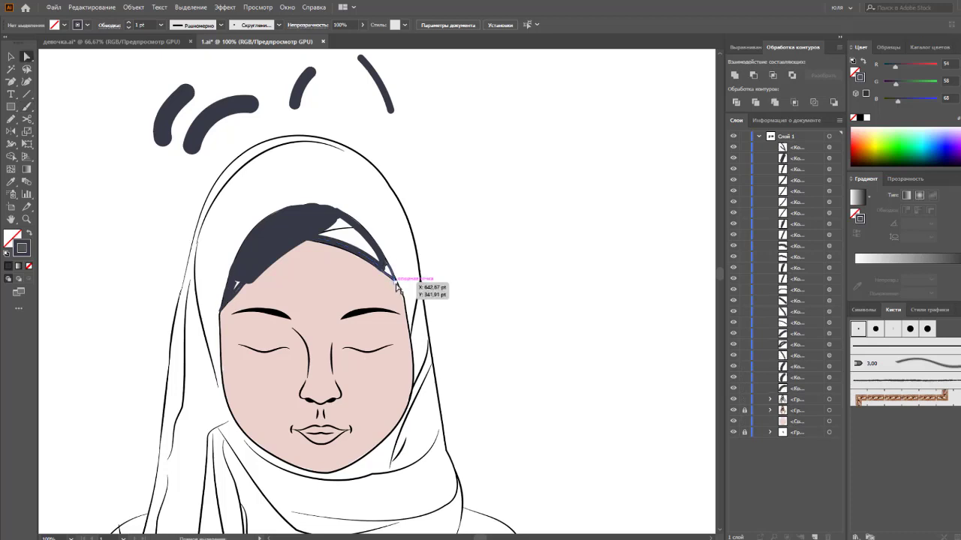
pyautogui.click(396, 280)
pyautogui.scroll(5, 397, 299)
pyautogui.scroll(3, 407, 322)
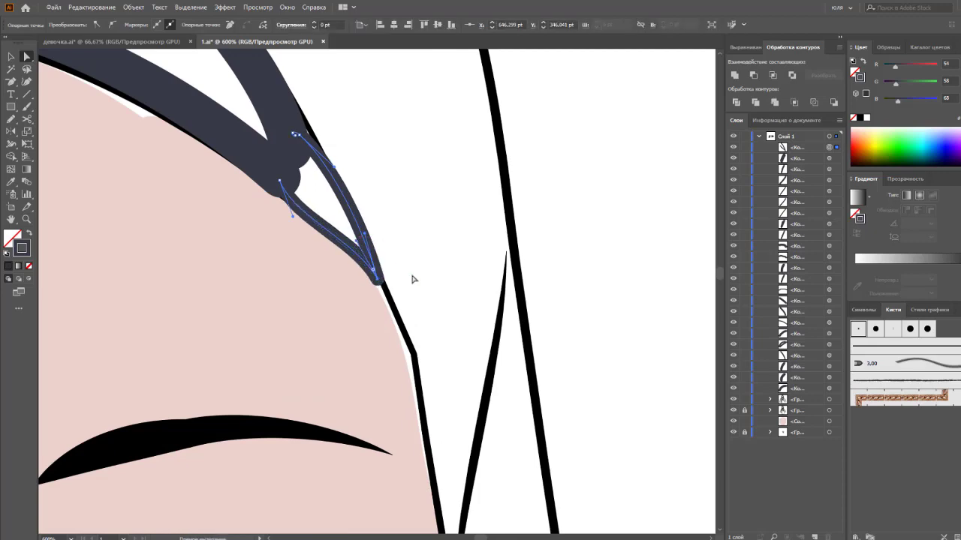
pyautogui.click(411, 274)
pyautogui.scroll(-10, 411, 273)
pyautogui.scroll(3, 410, 273)
pyautogui.hotkey('ctrl', '1')
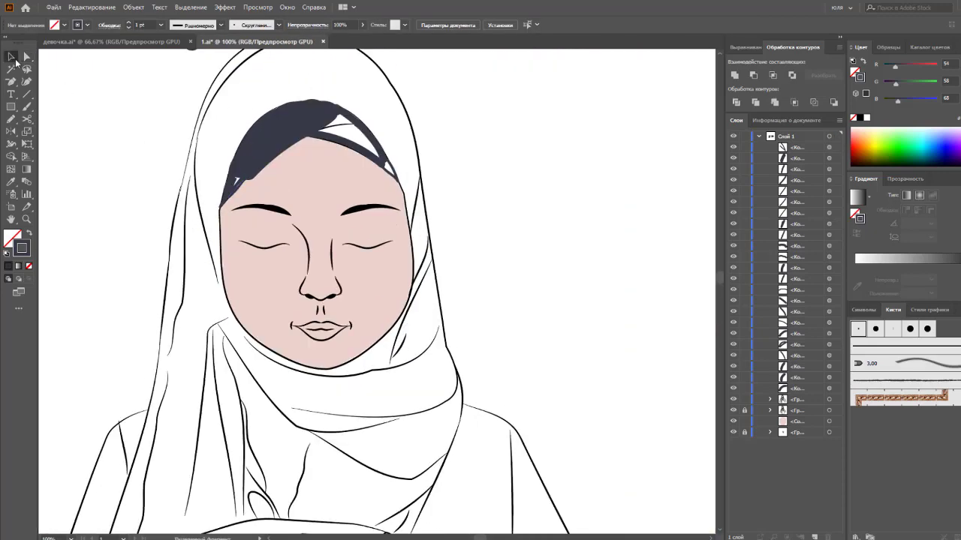
# Step: Paint a 2 pt brush stroke across the remaining gap in the dark band
pyautogui.click(27, 107)
pyautogui.moveTo(242, 170); pyautogui.dragTo(330, 114)
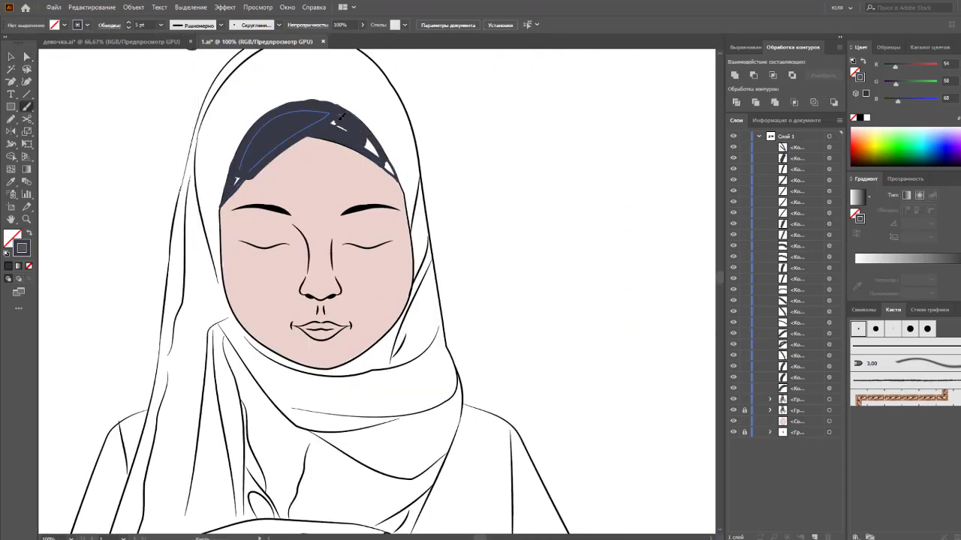
pyautogui.click(160, 25)
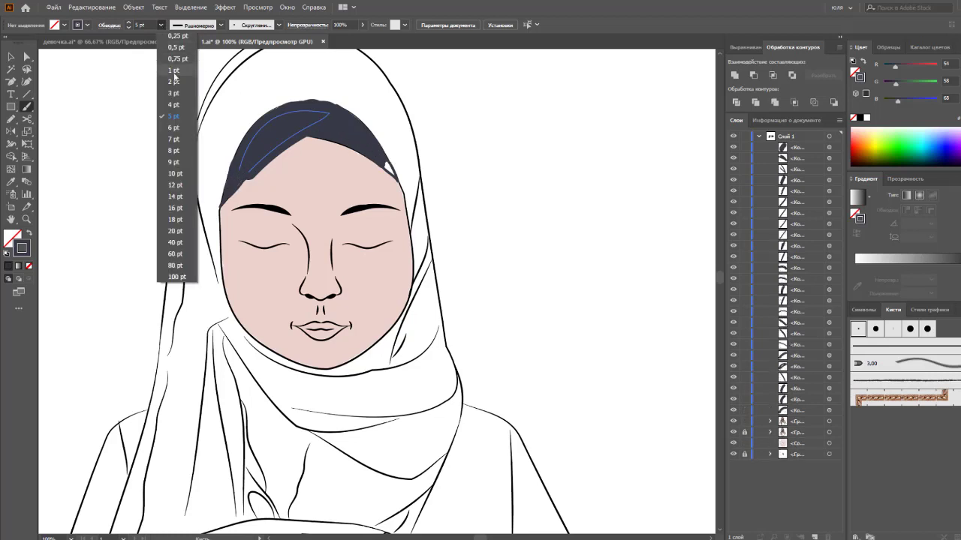
pyautogui.click(173, 74)
# Step: Nudge the new stroke's anchor to fit the band's edge, then select the dark band group
pyautogui.press('v')
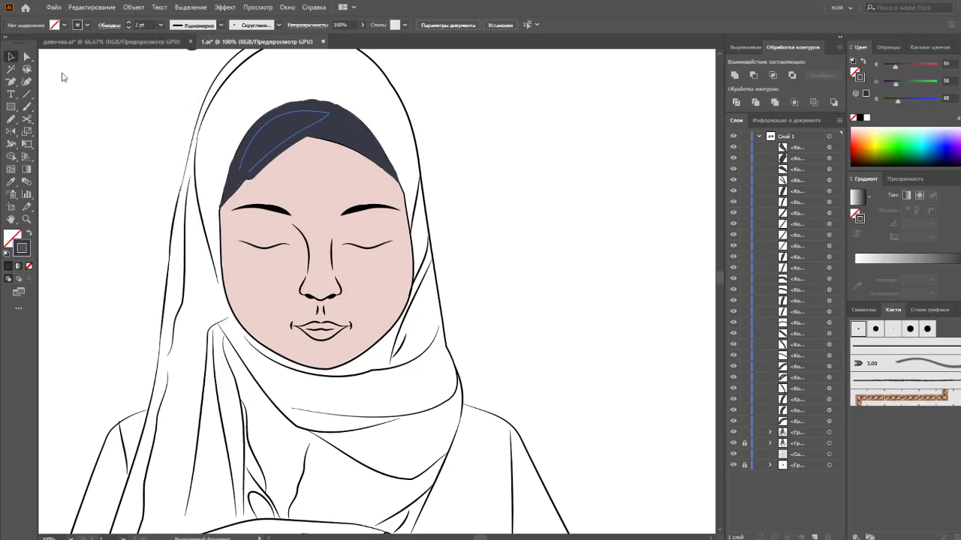
pyautogui.press('a')
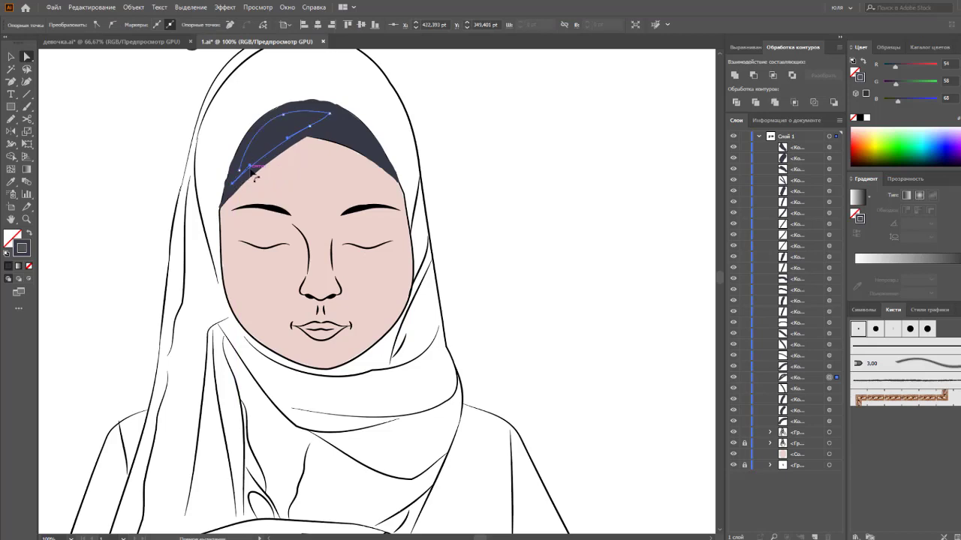
pyautogui.moveTo(232, 184); pyautogui.dragTo(232, 191)
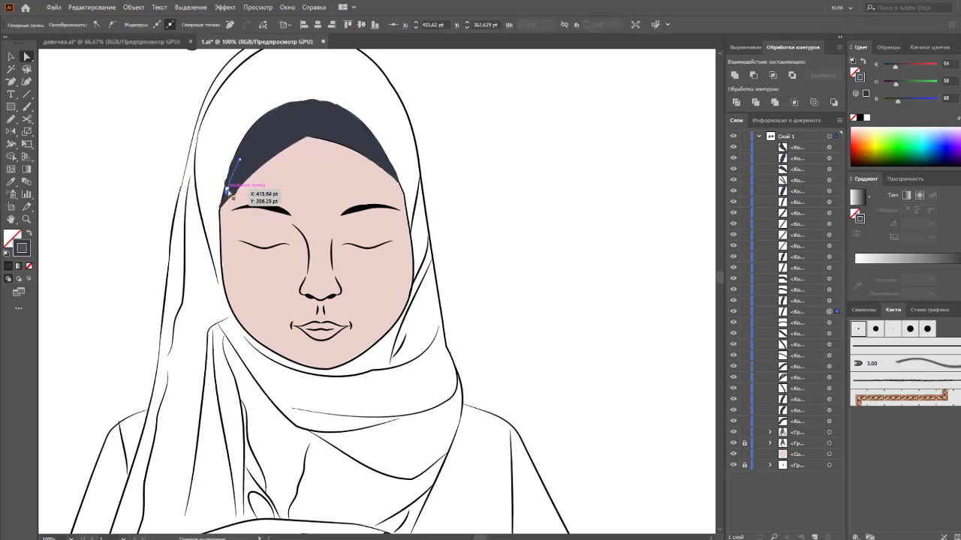
pyautogui.press('v')
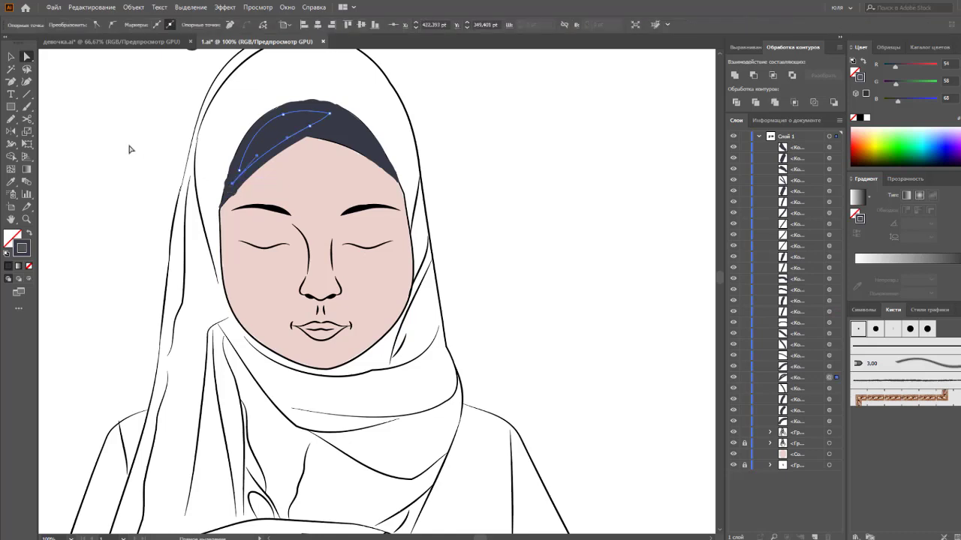
pyautogui.click(129, 150)
pyautogui.click(253, 174)
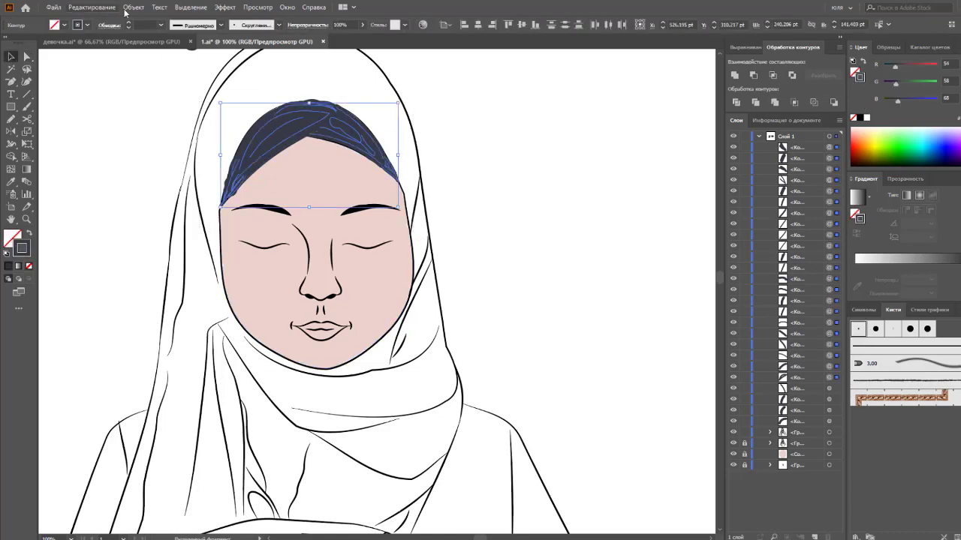
# Step: Select all the dark band strokes and merge them into a compound path (Ctrl+8)
pyautogui.click(169, 150)
pyautogui.click(229, 188)
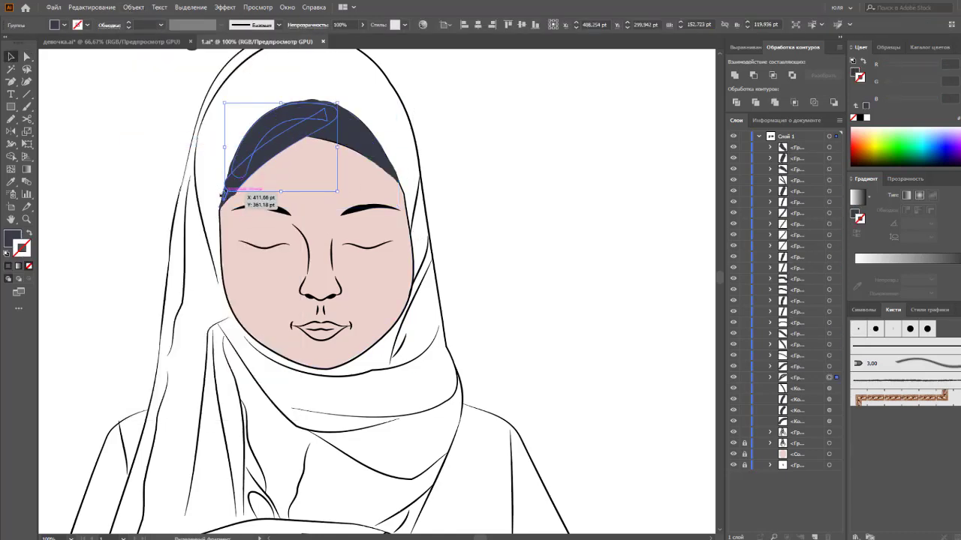
pyautogui.hotkey('ctrl', '+')
pyautogui.hotkey('ctrl', 'a')
pyautogui.hotkey('ctrl', '8')
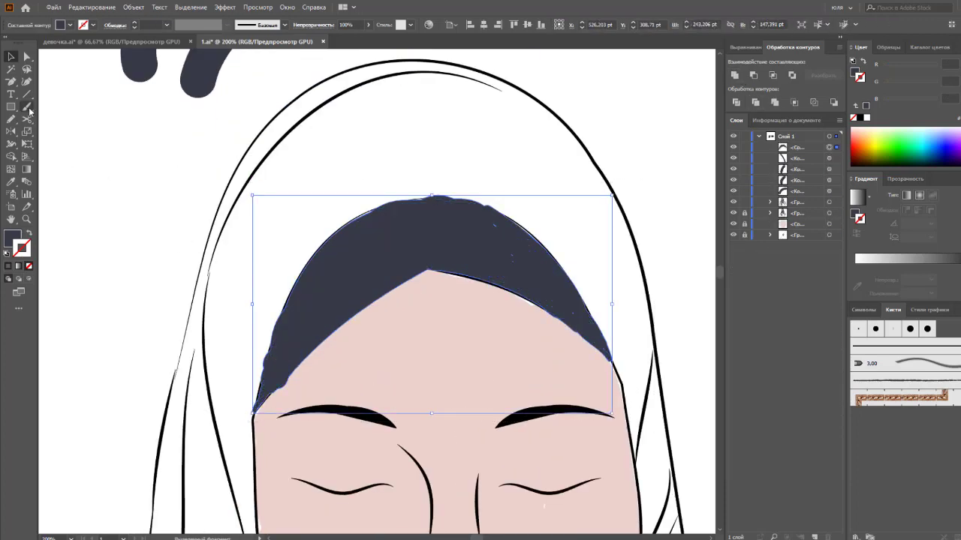
# Step: Erase the band's ragged left, top and lower-right edges, then zoom out to the artboard
pyautogui.click(27, 119)
pyautogui.moveTo(264, 336); pyautogui.dragTo(258, 360)
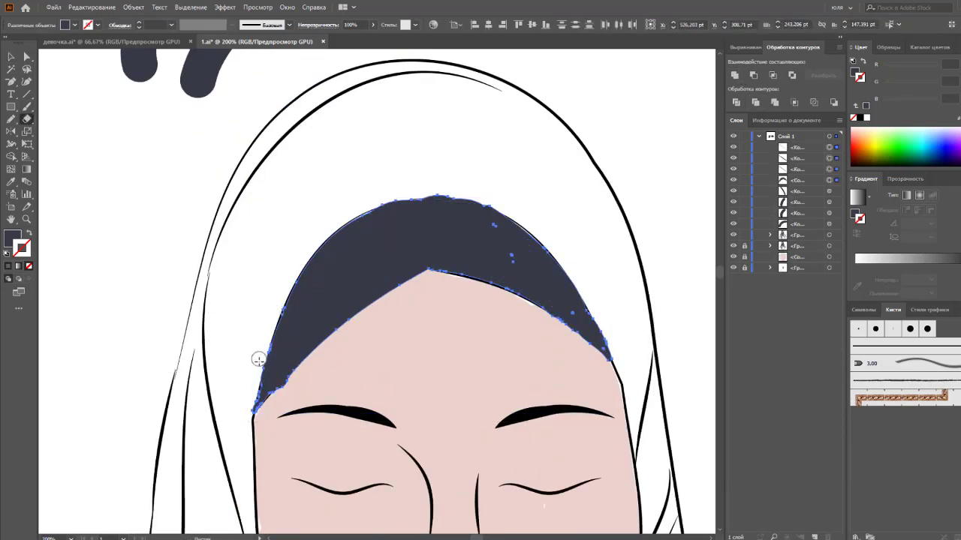
pyautogui.moveTo(494, 200)
pyautogui.mouseDown()
pyautogui.moveTo(420, 187)
pyautogui.moveTo(442, 190)
pyautogui.moveTo(424, 199)
pyautogui.mouseUp()
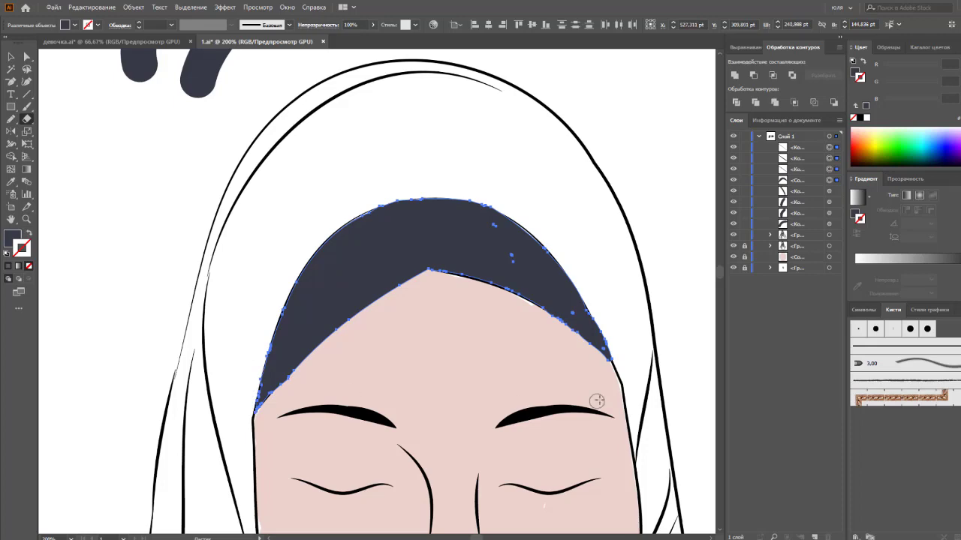
pyautogui.moveTo(610, 369); pyautogui.dragTo(525, 313)
pyautogui.press('v')
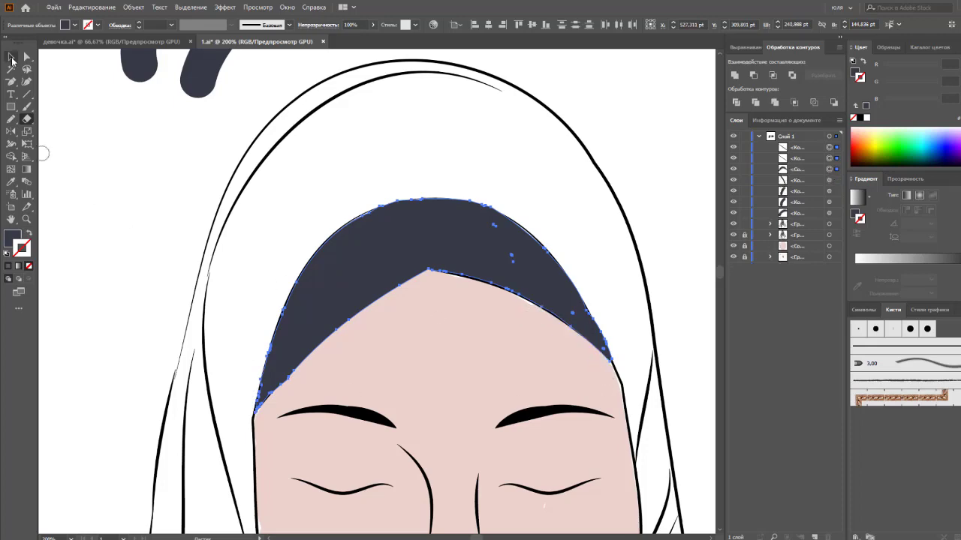
pyautogui.hotkey('ctrl', '0')
# Step: Delete the squiggle marks above the head and lock the dark hair shape (Ctrl+2)
pyautogui.scroll(1, 504, 368)
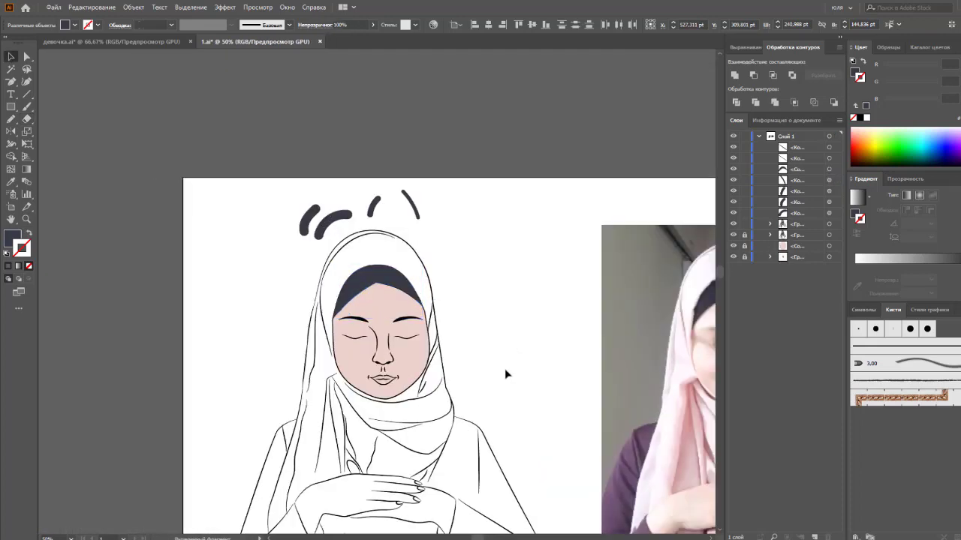
pyautogui.scroll(-2, 495, 278)
pyautogui.click(421, 123)
pyautogui.press('Delete')
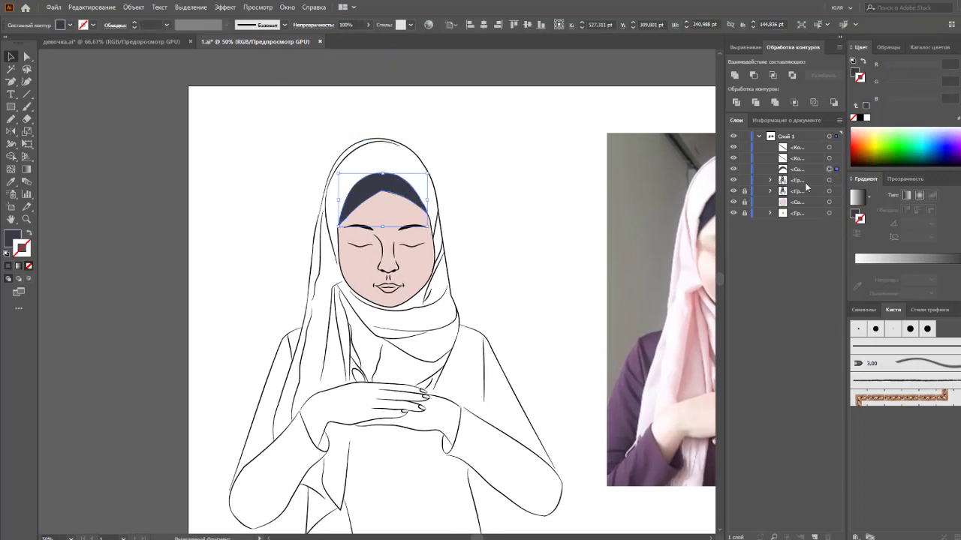
pyautogui.click(829, 191)
pyautogui.hotkey('ctrl', '2')
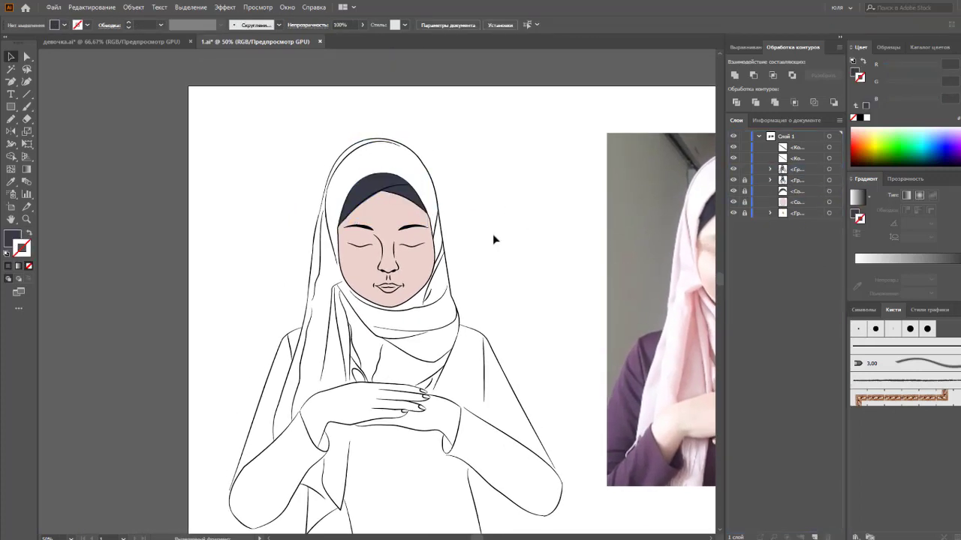
# Step: Paint a near-white test stroke sampled from the photo beside the head and set it to 12 pt
pyautogui.scroll(-2, 268, 242)
pyautogui.hscroll(1, 268, 242)
pyautogui.press('i')
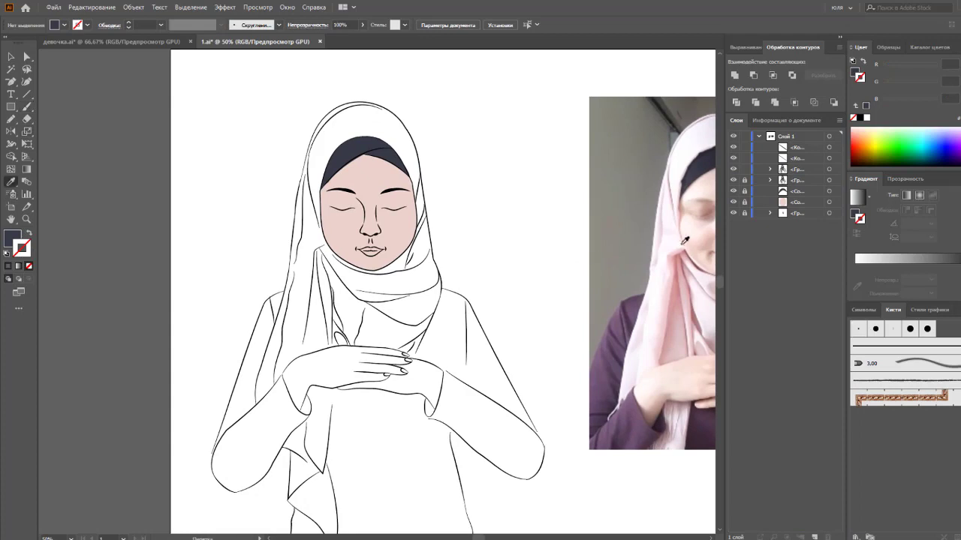
pyautogui.click(672, 220)
pyautogui.press('b')
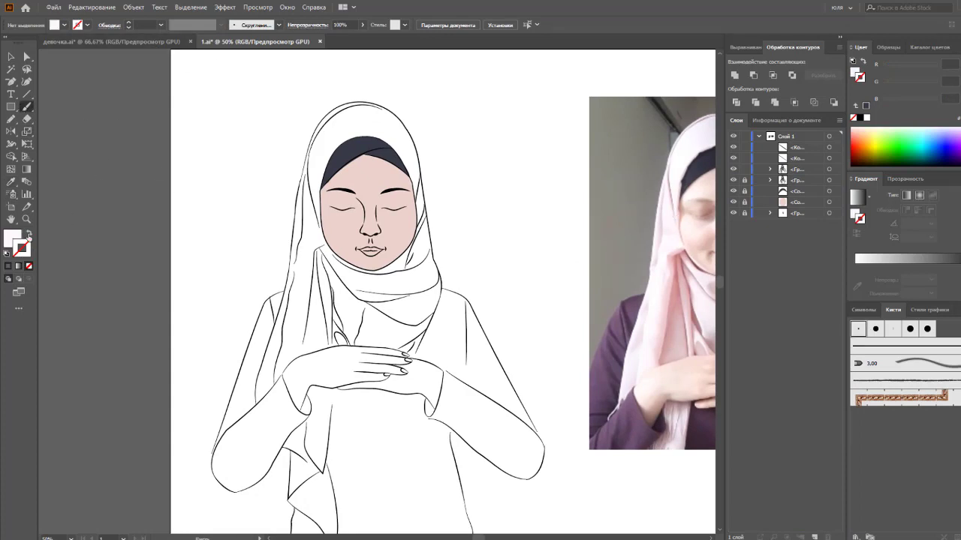
pyautogui.moveTo(255, 161); pyautogui.dragTo(265, 181)
pyautogui.click(161, 25)
pyautogui.press('v')
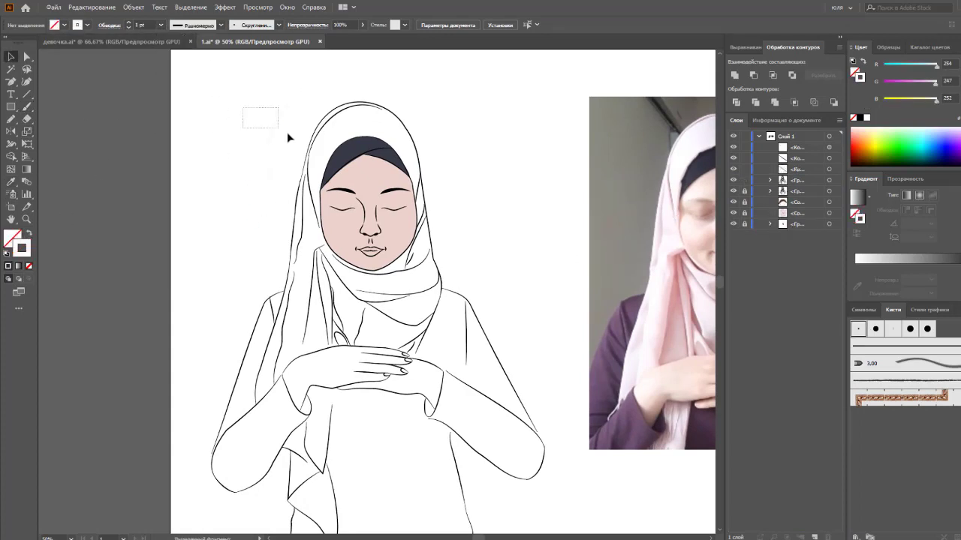
pyautogui.moveTo(248, 107); pyautogui.dragTo(286, 132)
pyautogui.click(161, 25)
pyautogui.click(171, 184)
pyautogui.click(196, 164)
# Step: Sample the hijab's pale pink from the photo as a 9 pt brush stroke colour with no fill
pyautogui.click(11, 181)
pyautogui.click(670, 289)
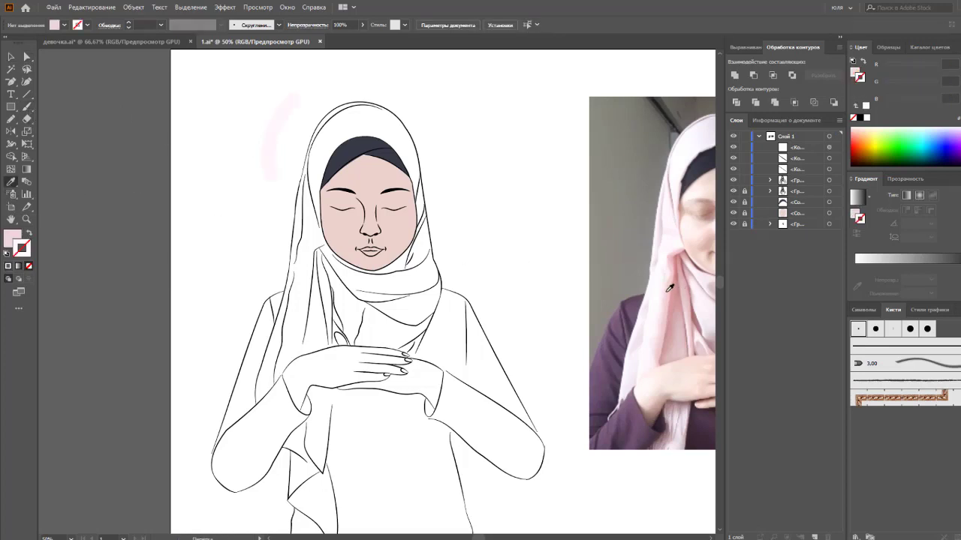
pyautogui.click(28, 233)
pyautogui.click(27, 107)
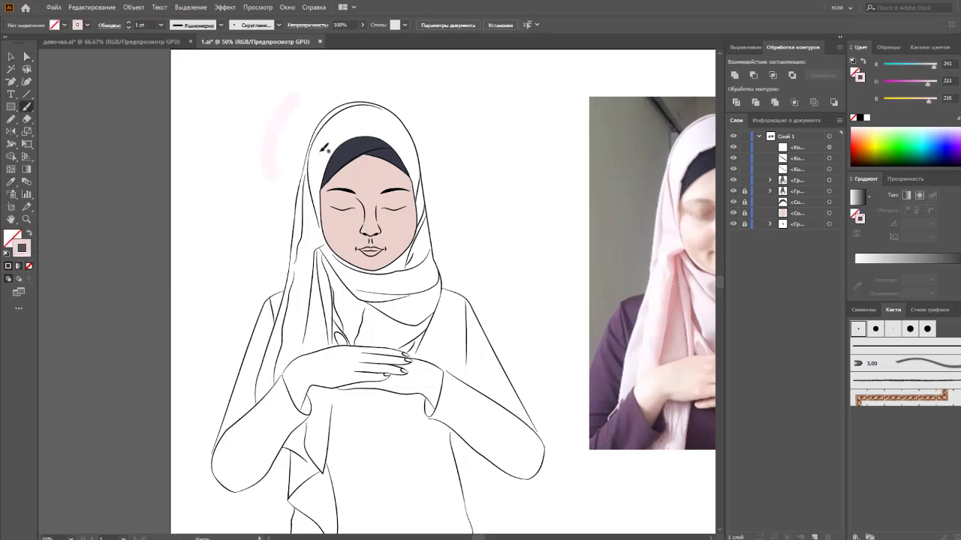
pyautogui.click(161, 24)
pyautogui.click(176, 165)
# Step: Trace the hijab's top and both sides in pink, down to the hands
pyautogui.moveTo(312, 172); pyautogui.dragTo(307, 174)
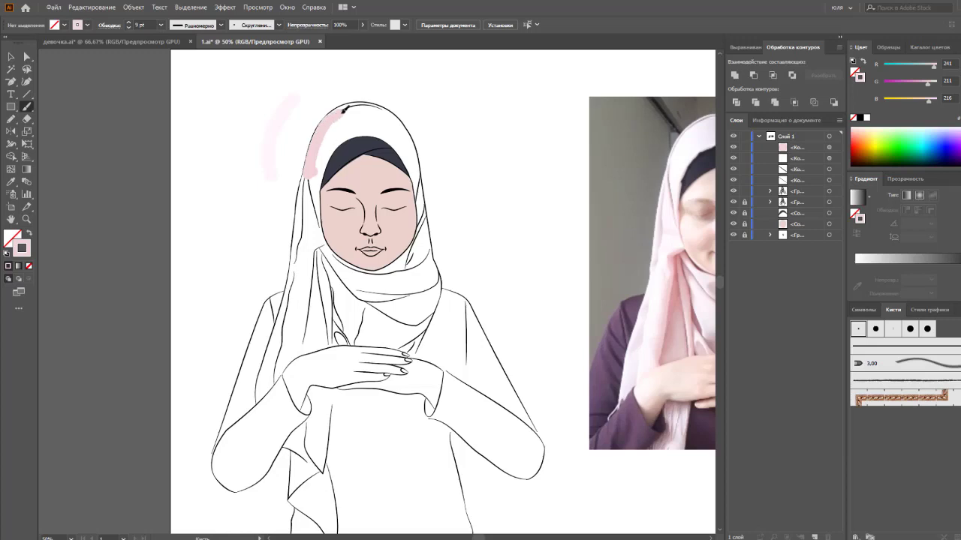
pyautogui.moveTo(344, 109); pyautogui.dragTo(346, 112)
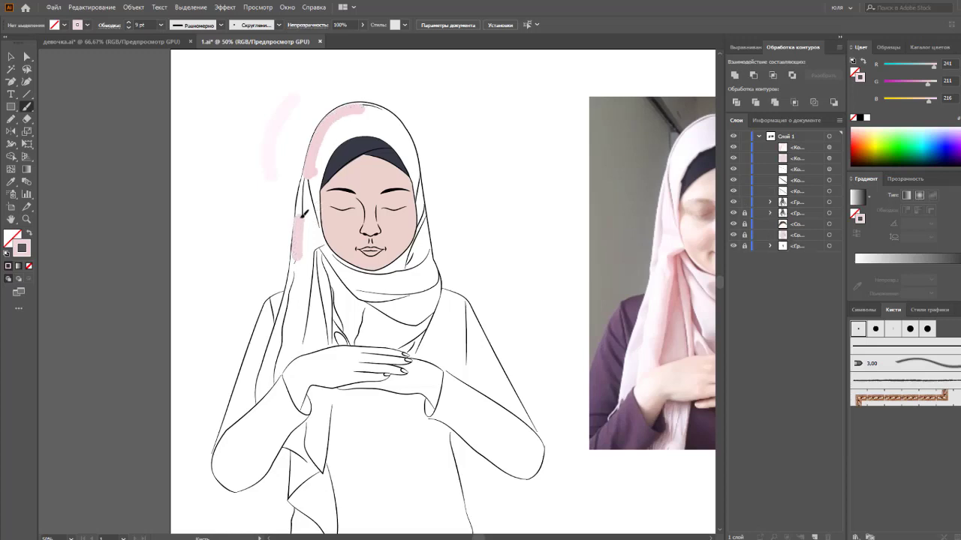
pyautogui.moveTo(310, 166)
pyautogui.mouseDown()
pyautogui.moveTo(318, 192)
pyautogui.moveTo(330, 150)
pyautogui.mouseUp()
pyautogui.moveTo(361, 104); pyautogui.dragTo(387, 118)
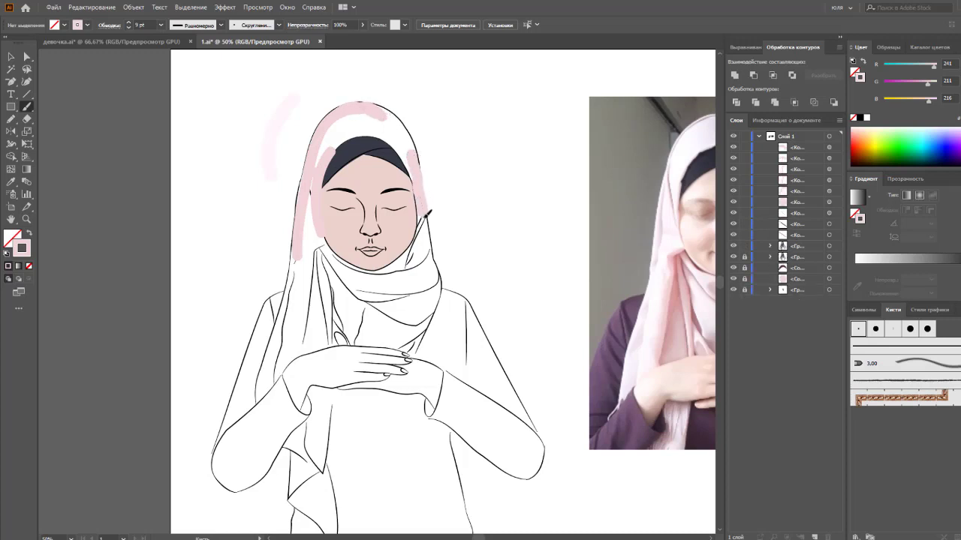
pyautogui.moveTo(427, 216); pyautogui.dragTo(439, 300)
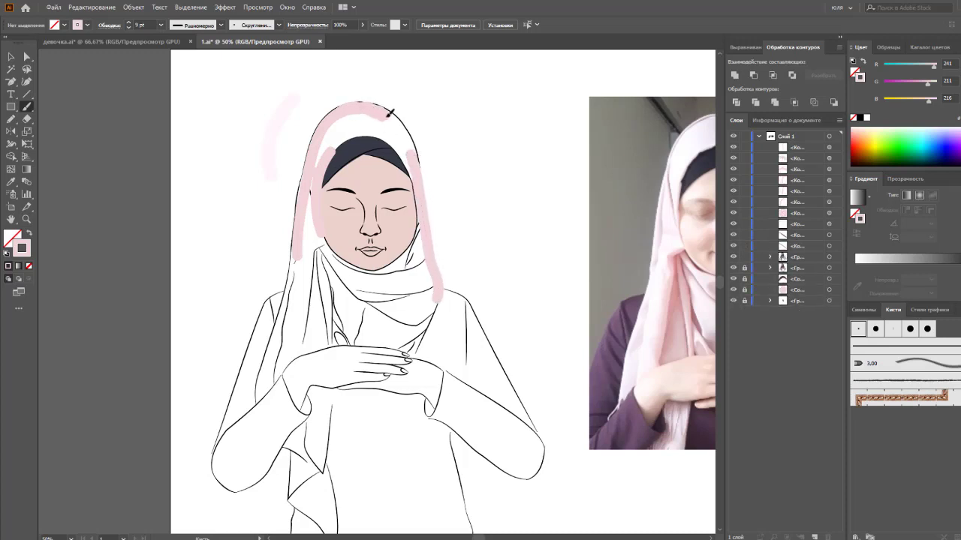
pyautogui.moveTo(388, 113); pyautogui.dragTo(391, 112)
pyautogui.moveTo(417, 149); pyautogui.dragTo(418, 169)
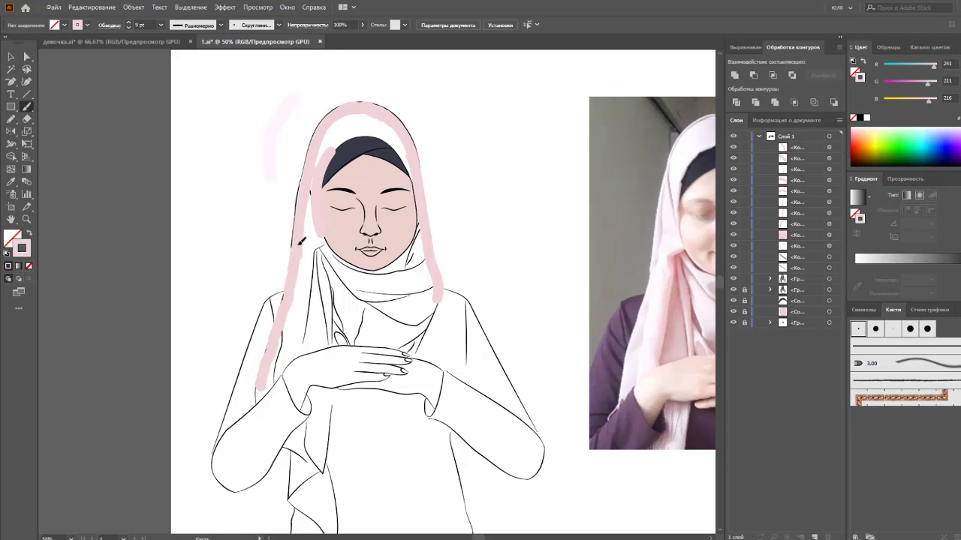
pyautogui.moveTo(398, 353); pyautogui.dragTo(413, 345)
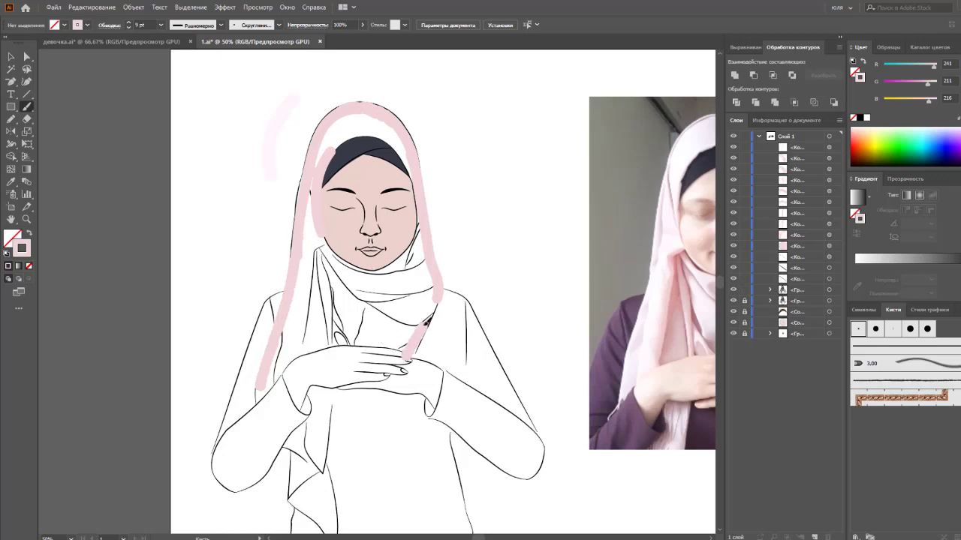
pyautogui.moveTo(438, 298); pyautogui.dragTo(440, 293)
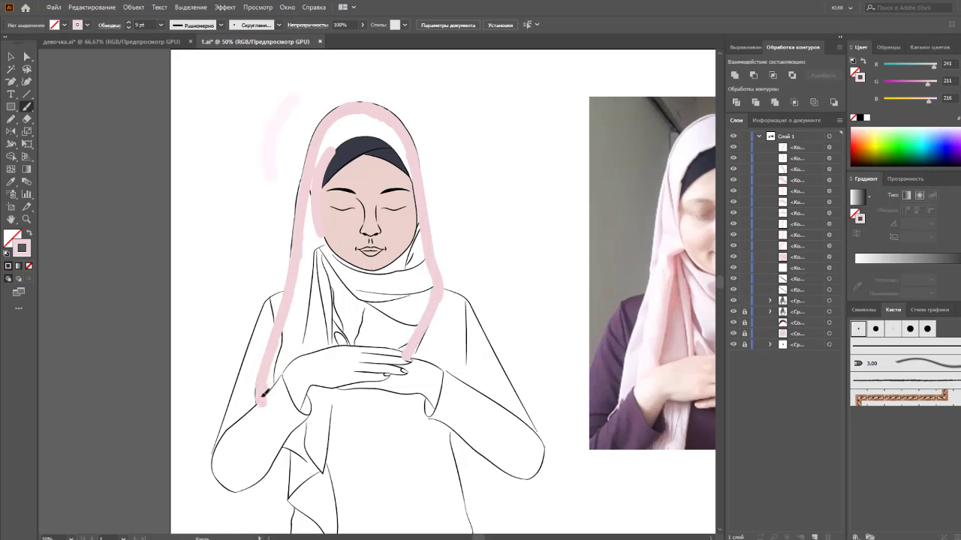
# Step: Outline the drape below the hands, adding a 4 pt pink line along its inner edge
pyautogui.moveTo(282, 437); pyautogui.dragTo(300, 446)
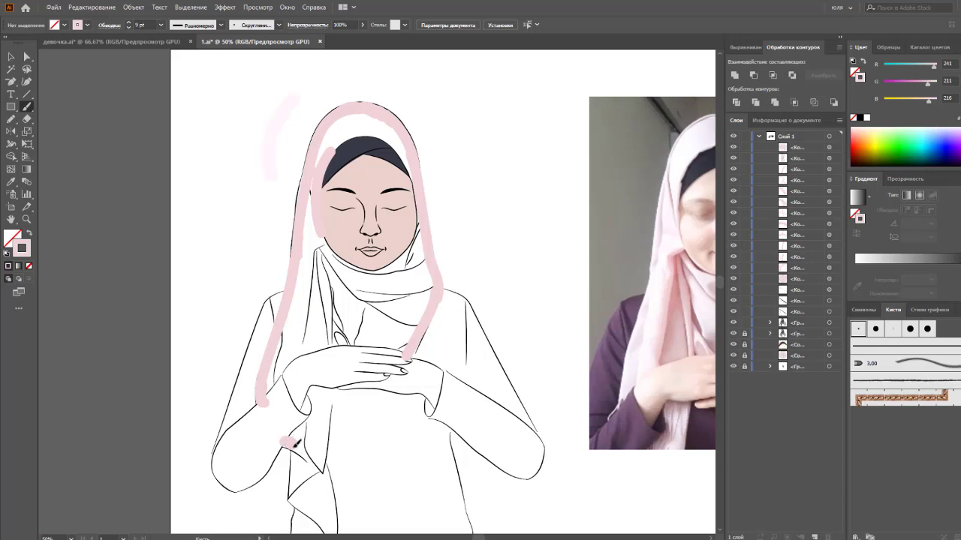
pyautogui.moveTo(298, 486)
pyautogui.mouseDown()
pyautogui.moveTo(295, 495)
pyautogui.moveTo(319, 383)
pyautogui.mouseUp()
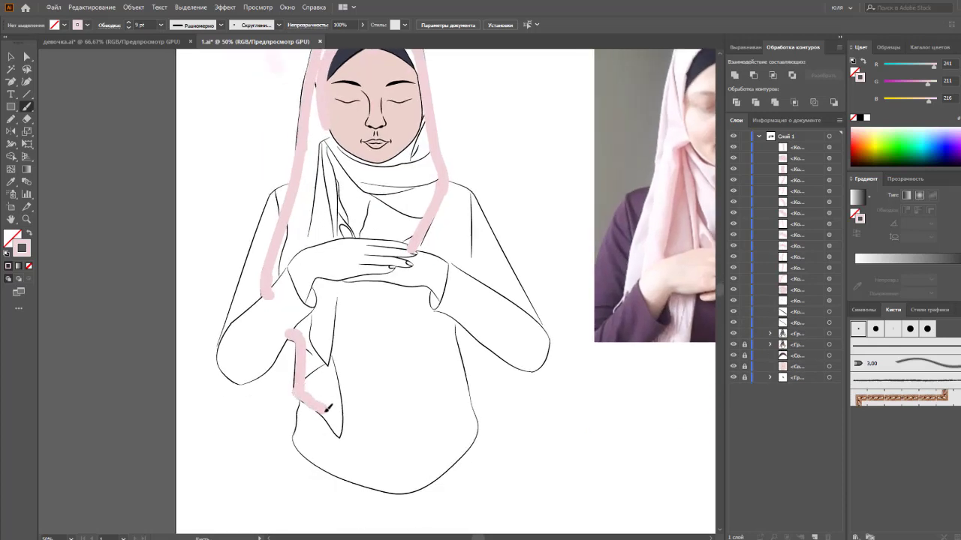
pyautogui.moveTo(337, 381); pyautogui.dragTo(323, 349)
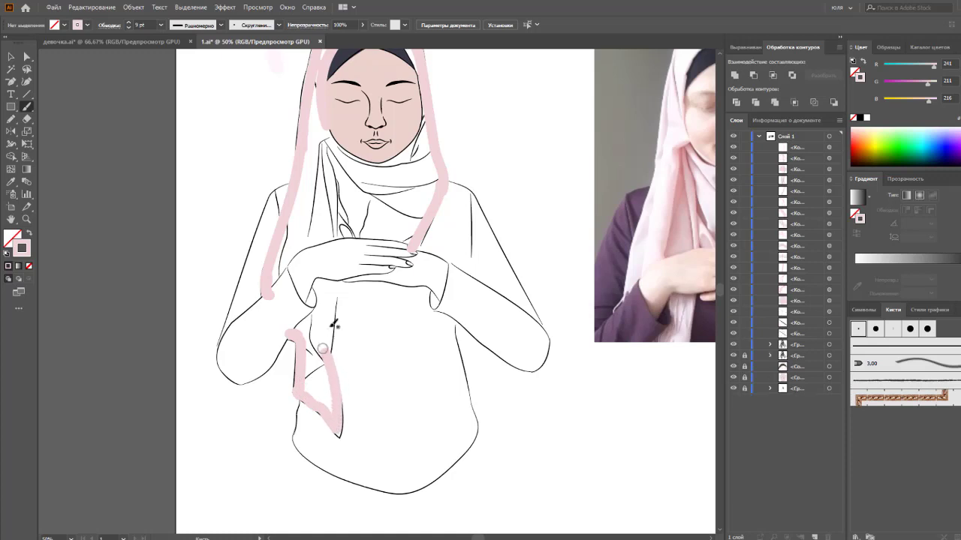
pyautogui.moveTo(333, 305); pyautogui.dragTo(328, 351)
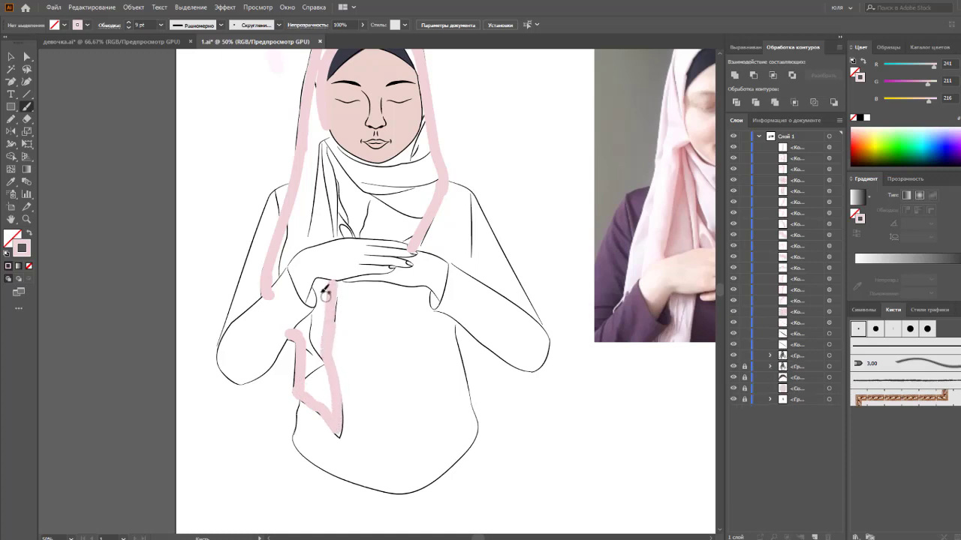
pyautogui.click(160, 25)
pyautogui.click(178, 101)
pyautogui.moveTo(342, 423); pyautogui.dragTo(340, 435)
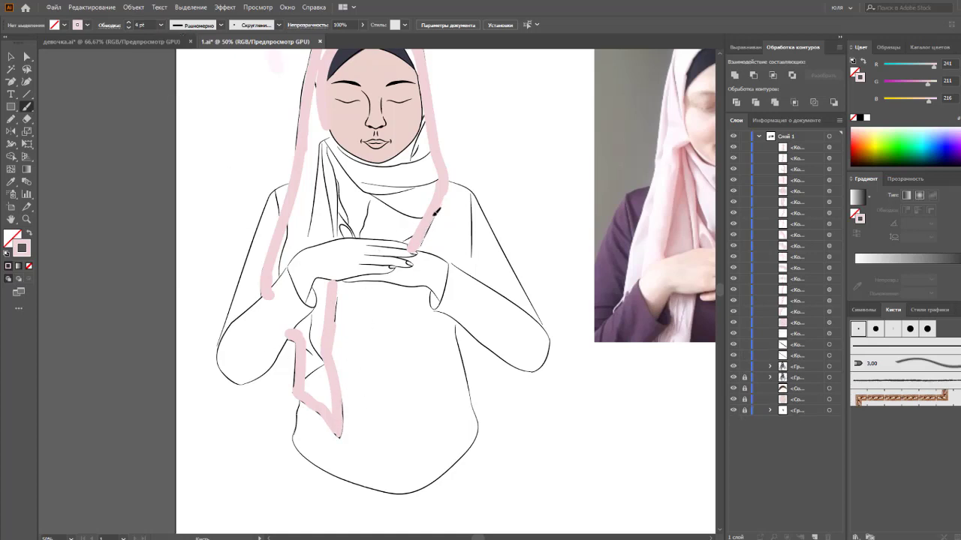
# Step: Paint wide 18 pt pale pink strokes over the hijab interior, from face to lower drape
pyautogui.scroll(3, 382, 105)
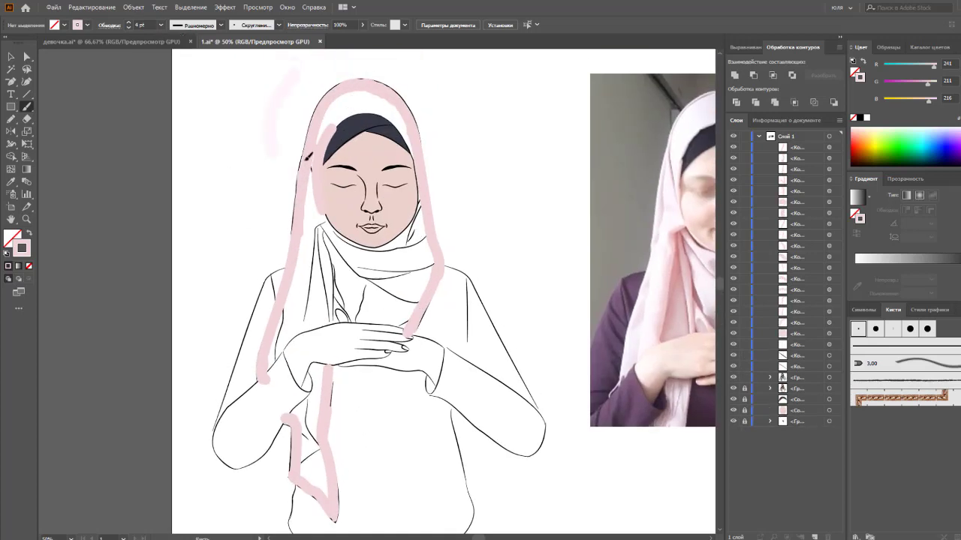
pyautogui.click(160, 25)
pyautogui.click(178, 218)
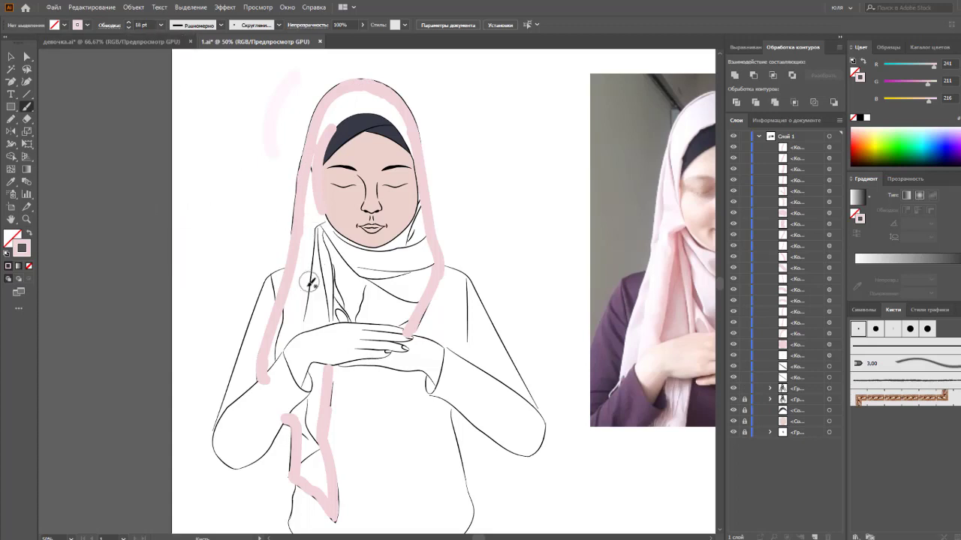
pyautogui.moveTo(309, 283)
pyautogui.mouseDown()
pyautogui.moveTo(319, 229)
pyautogui.moveTo(282, 353)
pyautogui.moveTo(309, 316)
pyautogui.moveTo(396, 267)
pyautogui.moveTo(411, 218)
pyautogui.moveTo(342, 241)
pyautogui.moveTo(325, 259)
pyautogui.mouseUp()
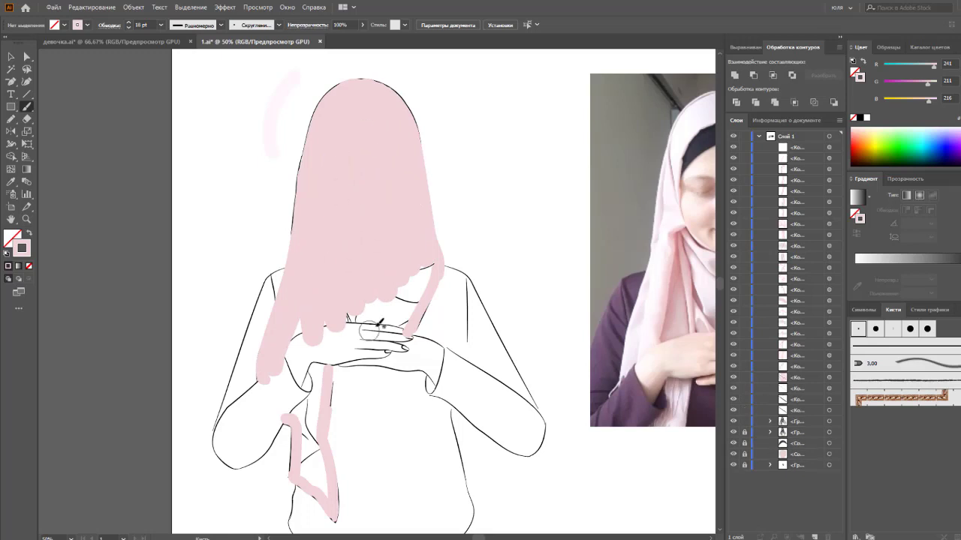
pyautogui.moveTo(380, 325)
pyautogui.mouseDown()
pyautogui.moveTo(411, 298)
pyautogui.moveTo(296, 341)
pyautogui.moveTo(387, 324)
pyautogui.moveTo(266, 375)
pyautogui.moveTo(297, 409)
pyautogui.moveTo(308, 368)
pyautogui.moveTo(312, 473)
pyautogui.moveTo(325, 451)
pyautogui.moveTo(315, 461)
pyautogui.mouseUp()
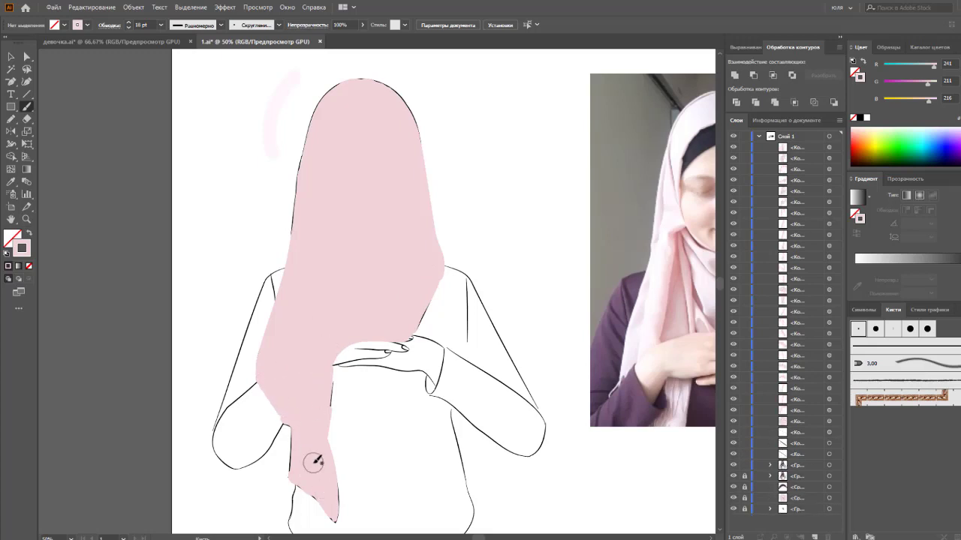
# Step: Delete the stray pink arc left of the head
pyautogui.press('v')
pyautogui.click(271, 92)
pyautogui.press('Delete')
# Step: Merge all pink hijab strokes into one shape and send it behind the line art
pyautogui.moveTo(252, 79); pyautogui.dragTo(503, 496)
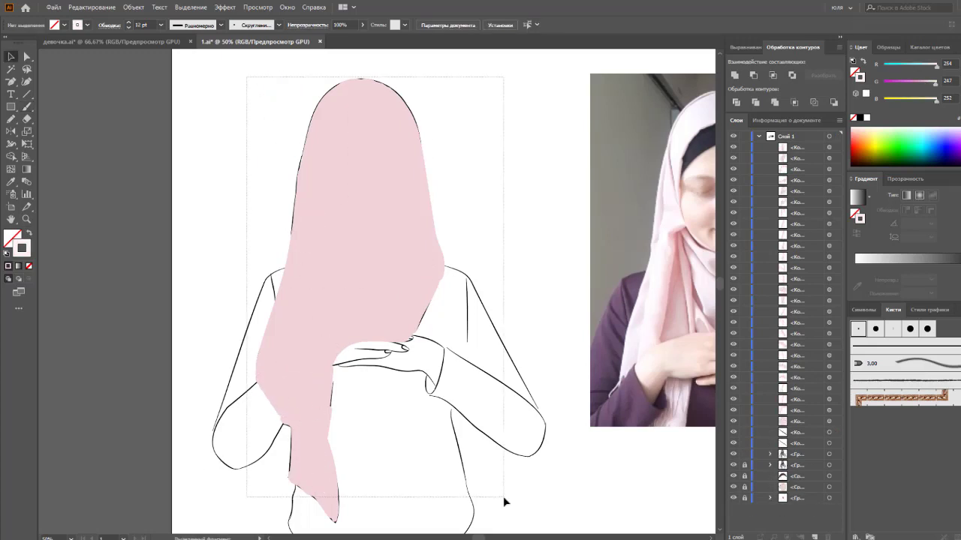
pyautogui.click(133, 6)
pyautogui.click(735, 75)
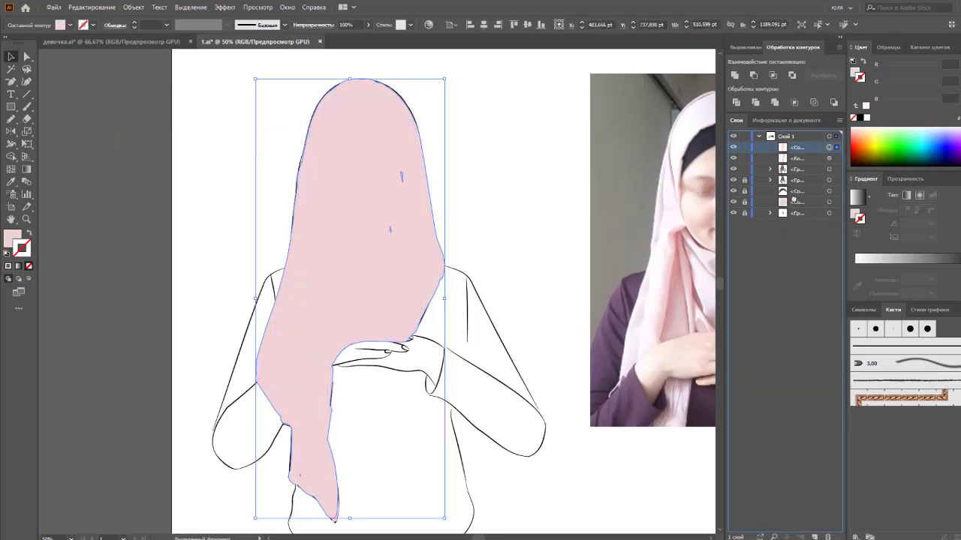
pyautogui.click(133, 6)
pyautogui.click(162, 142)
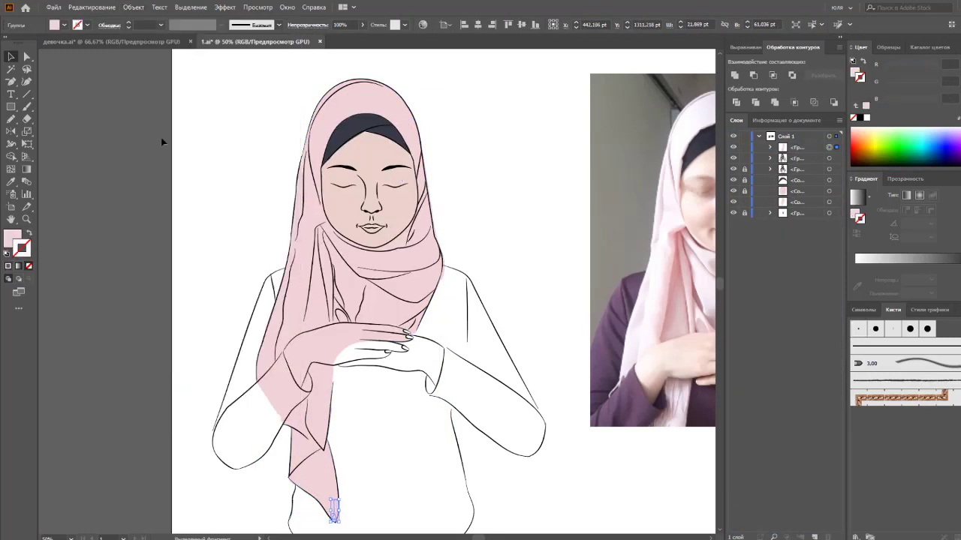
pyautogui.hotkey('ctrl', 'shift', 'g')
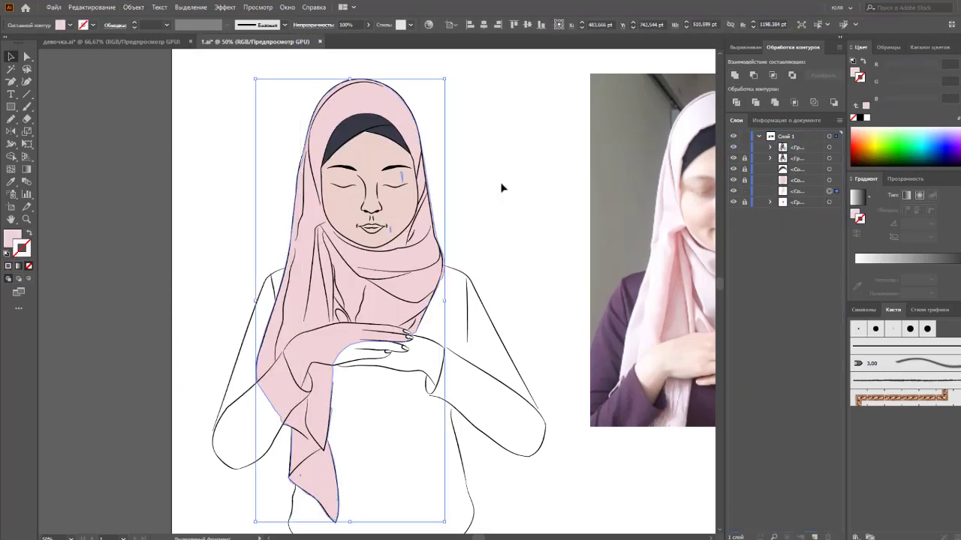
# Step: Resize the eraser and erase the hijab fill overhanging its right edge, then deselect
pyautogui.click(29, 120)
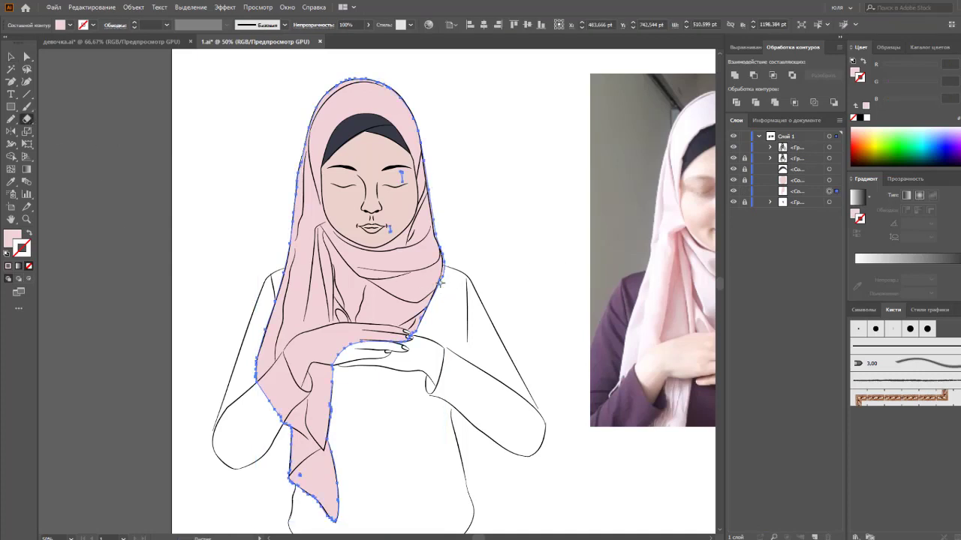
pyautogui.doubleClick(27, 120)
pyautogui.click(392, 315)
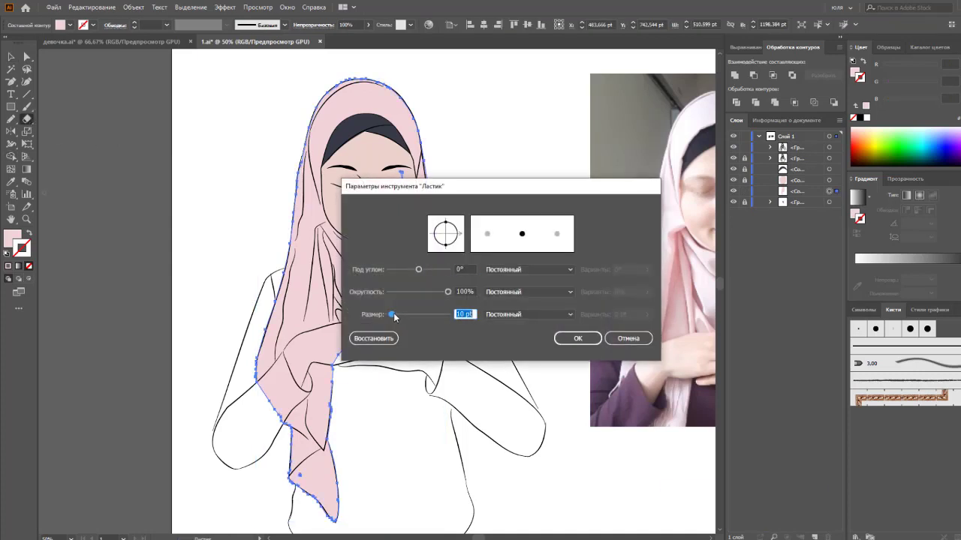
pyautogui.press('Return')
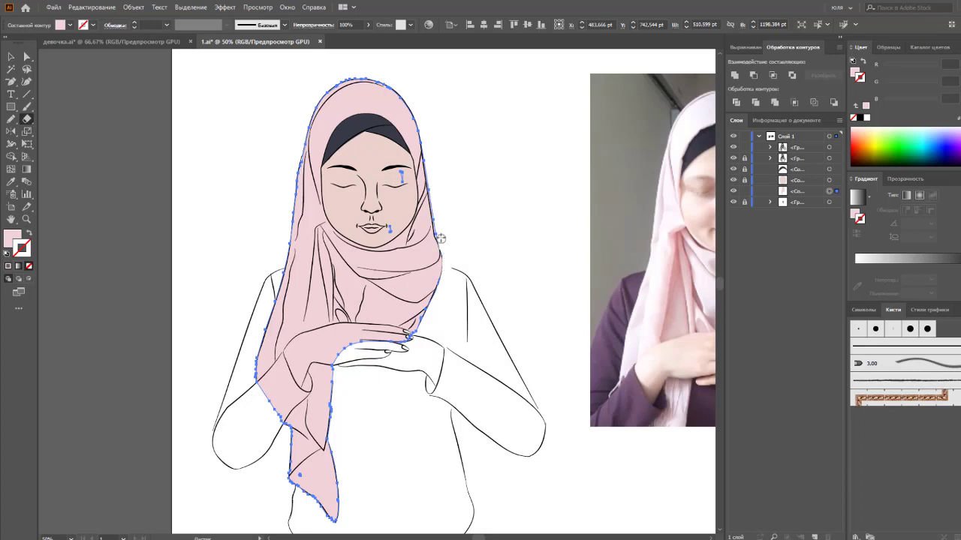
pyautogui.moveTo(427, 165); pyautogui.dragTo(429, 171)
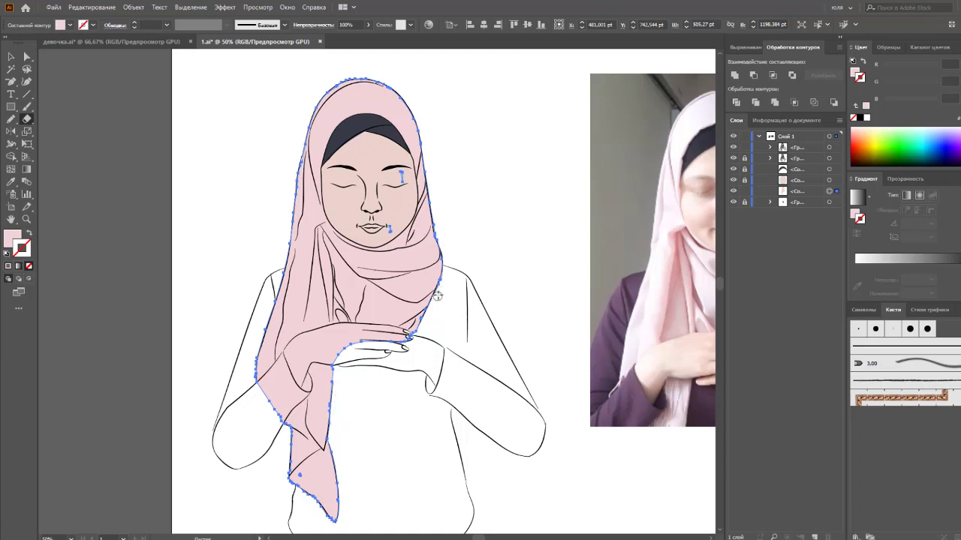
pyautogui.press('v')
pyautogui.click(84, 134)
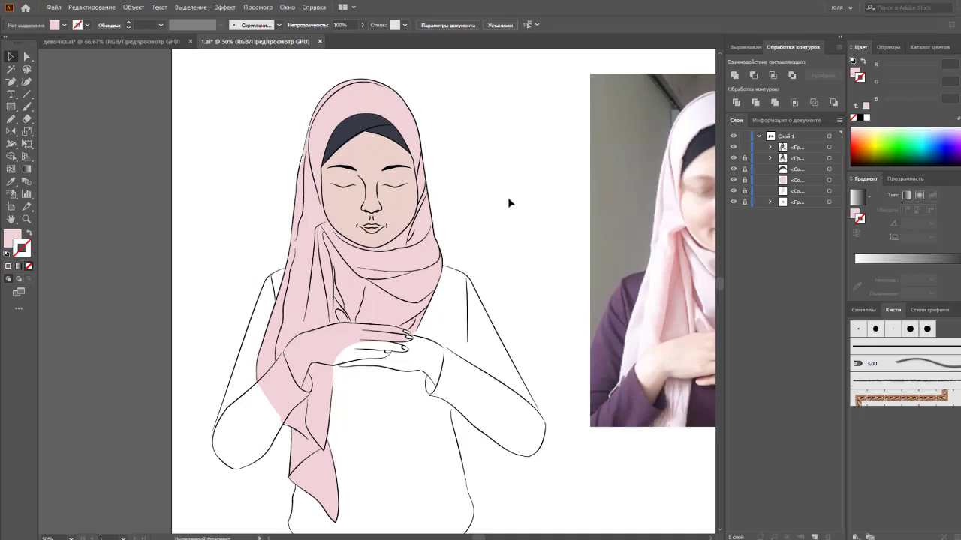
# Step: Sample the skin colour as stroke and paint a 6 pt test stroke near the page's top-left
pyautogui.press('i')
pyautogui.click(30, 233)
pyautogui.click(161, 25)
pyautogui.click(180, 128)
pyautogui.click(160, 24)
pyautogui.click(180, 127)
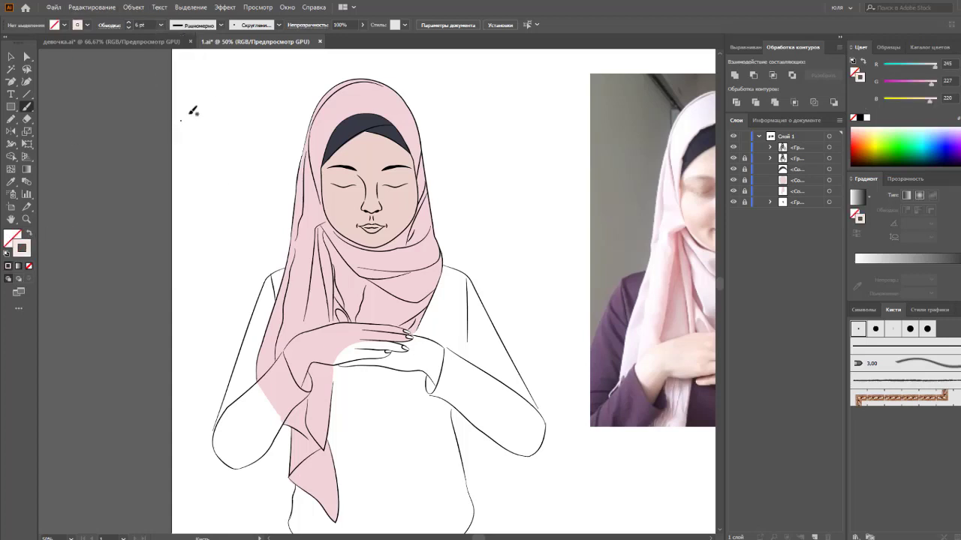
pyautogui.moveTo(224, 86); pyautogui.dragTo(225, 157)
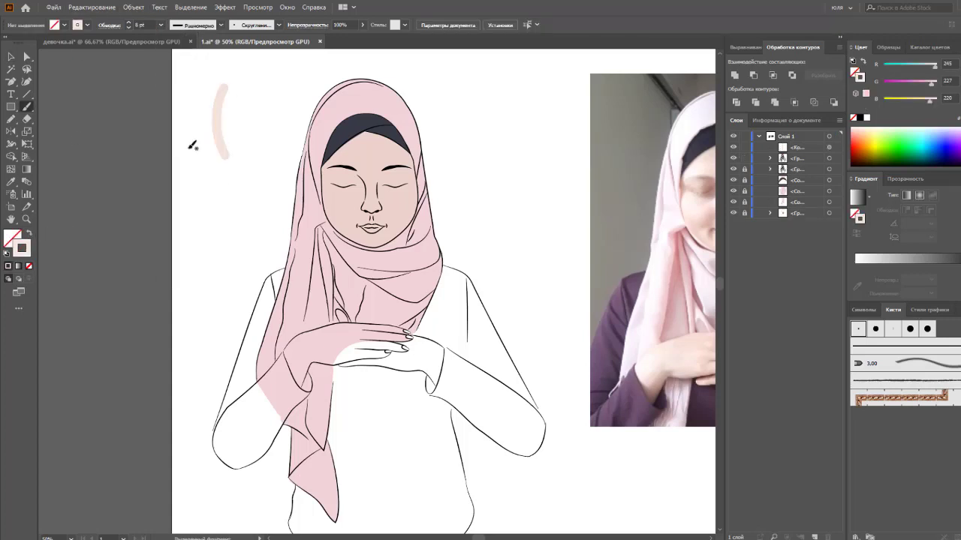
# Step: Set the skin-colour brush width to 18 pt for painting over the hand
pyautogui.press('[')
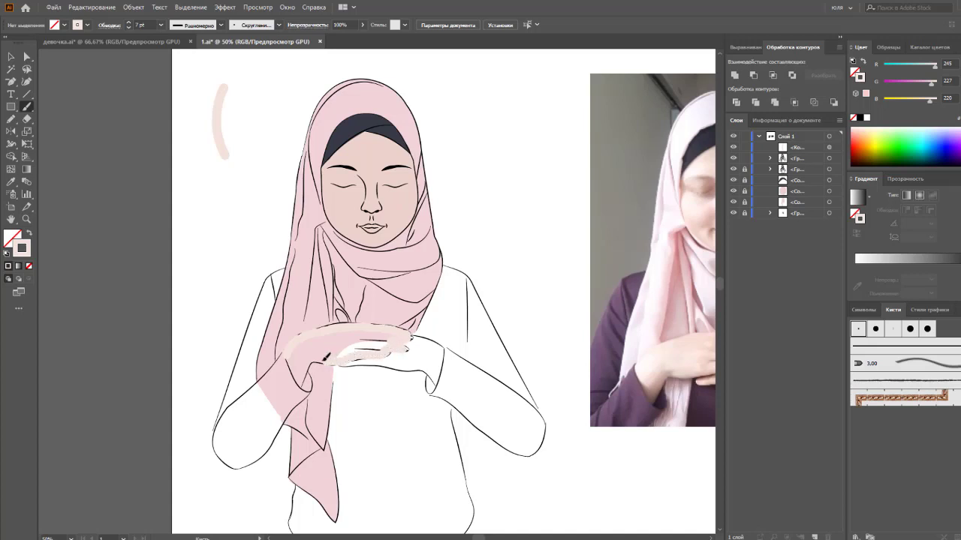
pyautogui.click(161, 24)
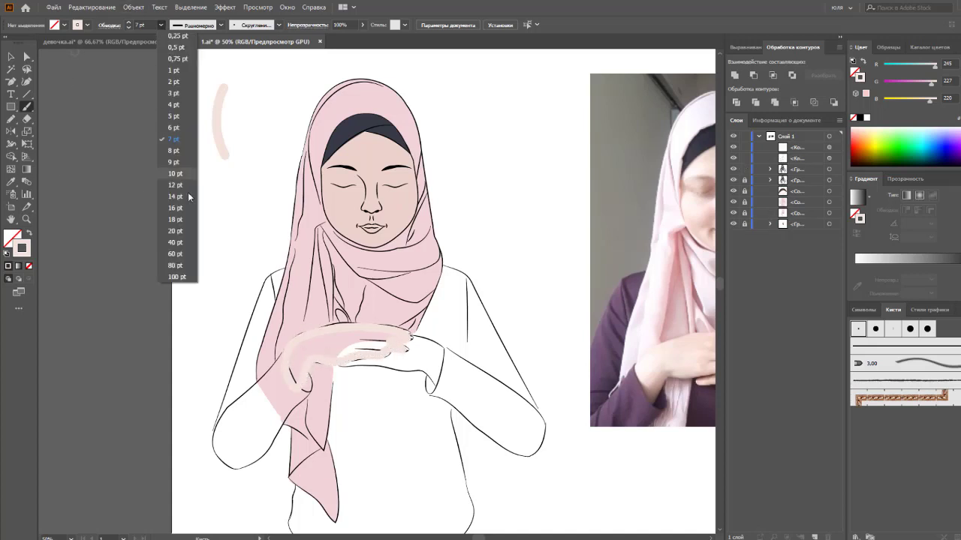
pyautogui.click(177, 210)
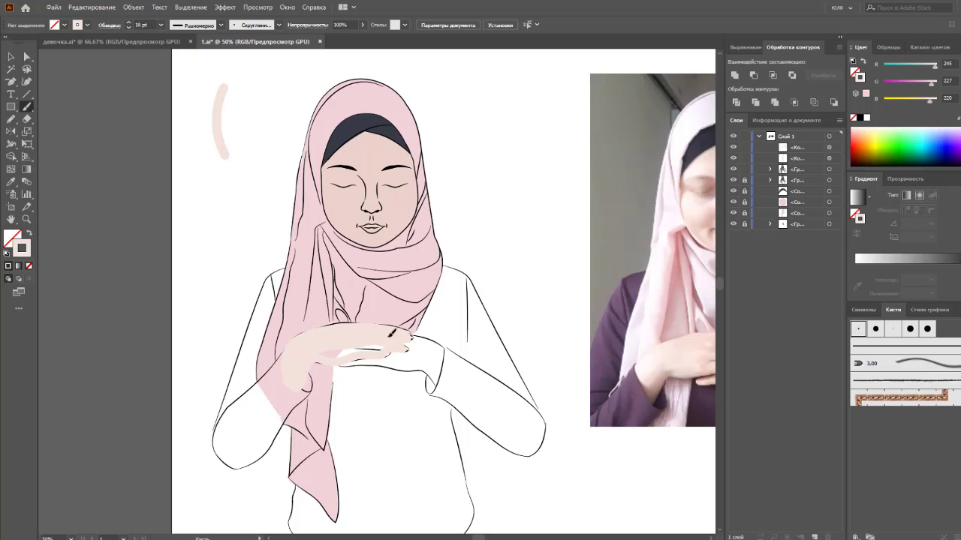
# Step: Paint skin colour over the front hand, then expand and unite the strokes into one shape
pyautogui.moveTo(315, 348); pyautogui.dragTo(405, 343)
pyautogui.scroll(3, 345, 357)
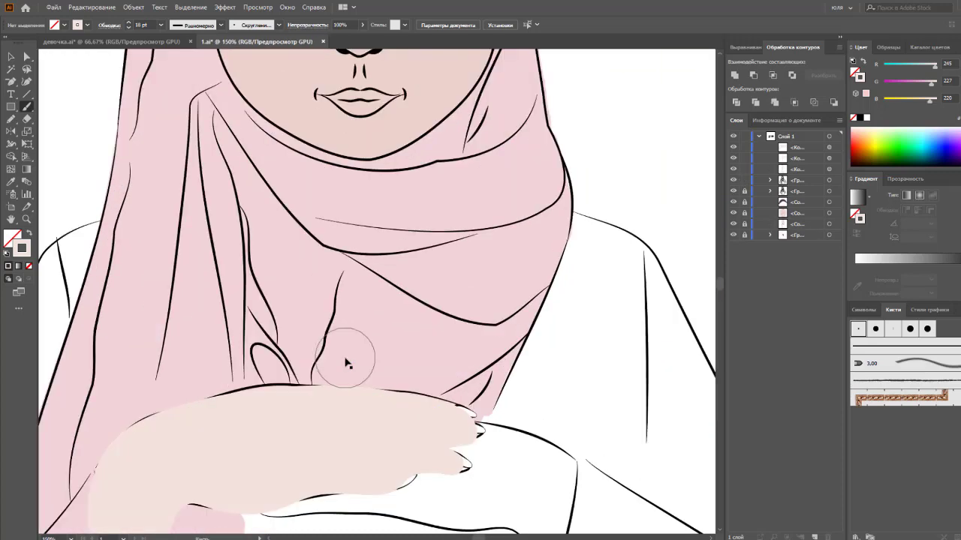
pyautogui.scroll(-2, 376, 367)
pyautogui.hotkey('ctrl', 'shift', 'a')
pyautogui.click(304, 368)
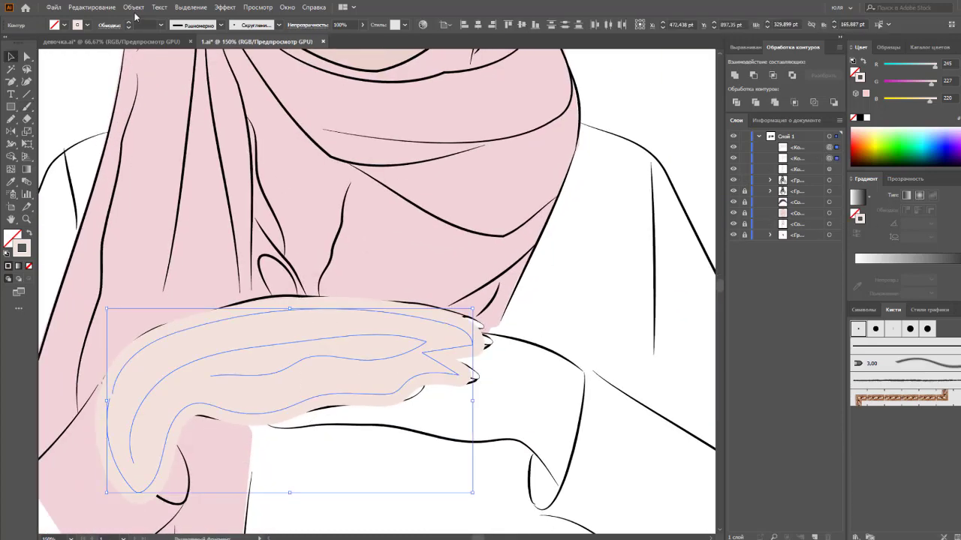
pyautogui.click(134, 9)
pyautogui.click(177, 145)
pyautogui.click(734, 75)
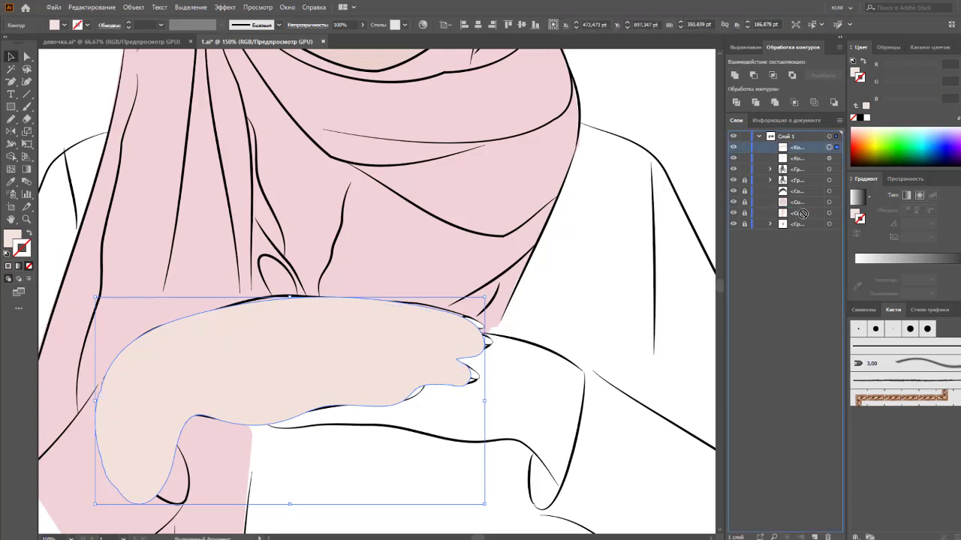
# Step: Stack the skin shape behind the line art but above the pink hijab, and simplify it
pyautogui.hotkey('ctrl', '[')
pyautogui.hotkey('ctrl', '[')
pyautogui.hotkey('ctrl', '[')
pyautogui.moveTo(797, 191); pyautogui.dragTo(797, 199)
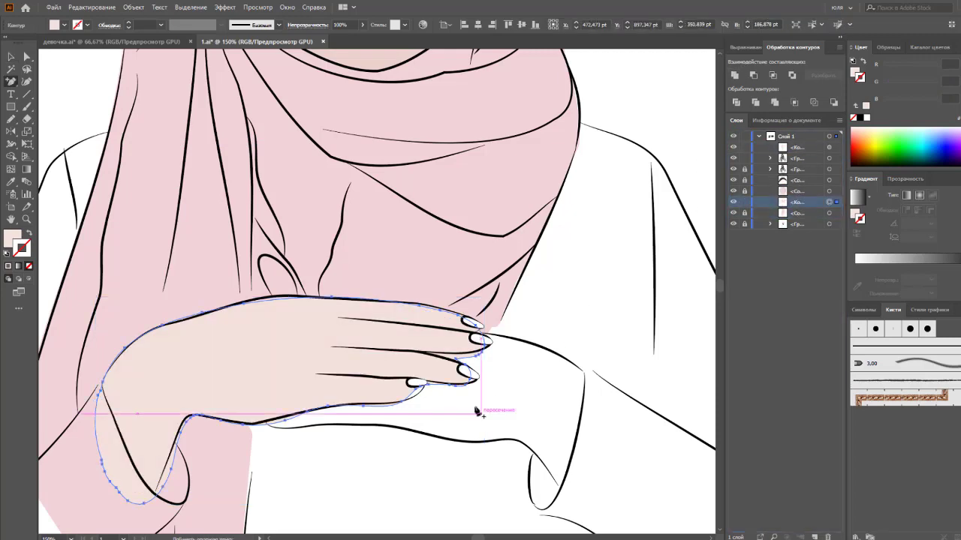
pyautogui.click(134, 7)
pyautogui.moveTo(148, 255)
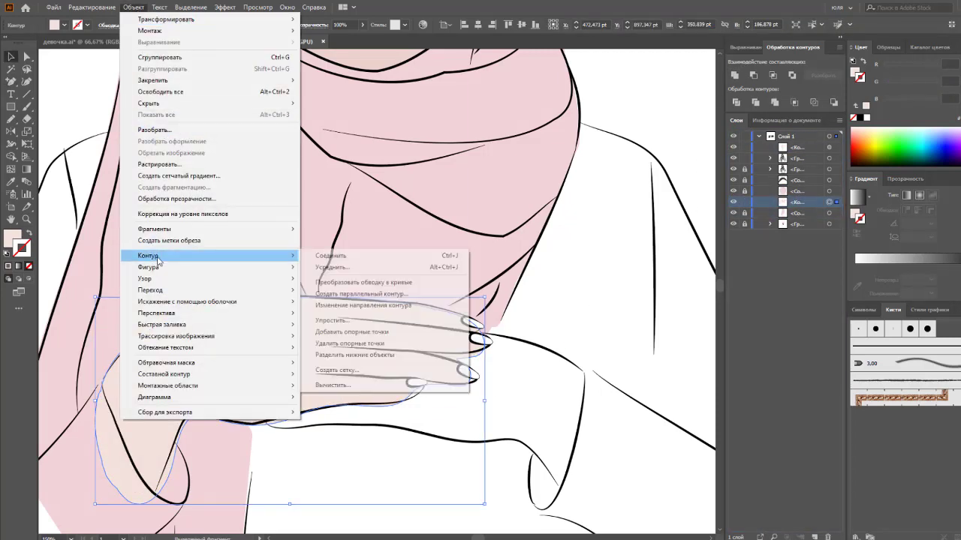
pyautogui.click(355, 325)
# Step: Reshape the skin edge around the fingernail, adding anchors and tucking it under the nail tip
pyautogui.press('a')
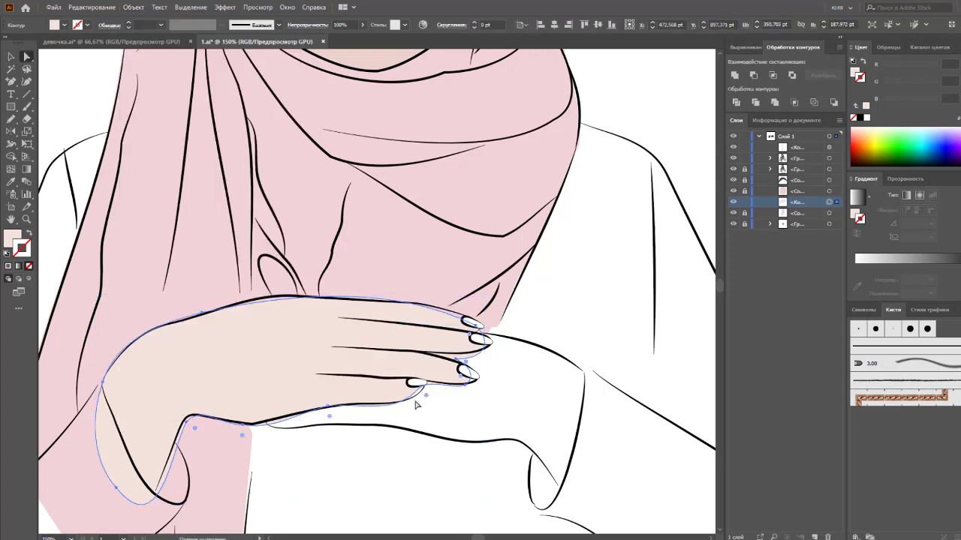
pyautogui.moveTo(413, 394); pyautogui.dragTo(407, 417)
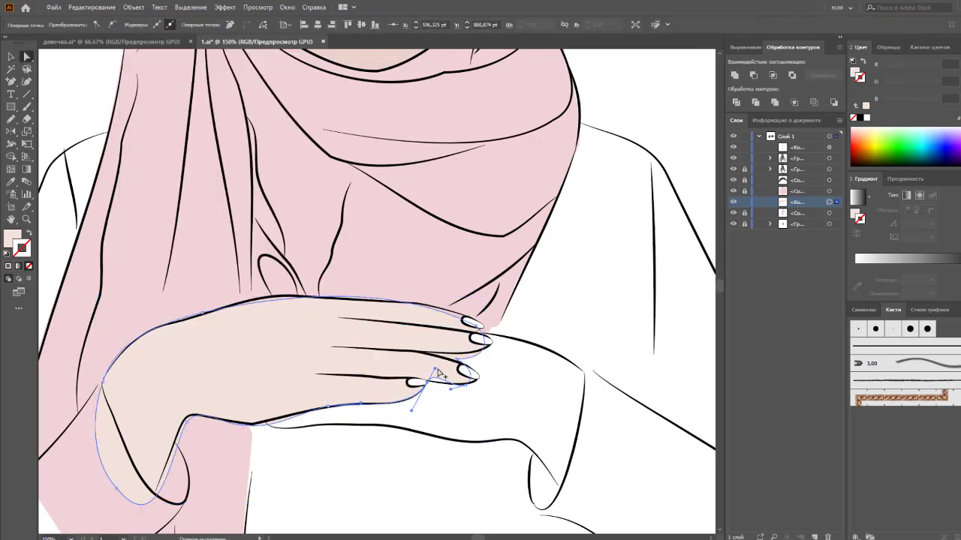
pyautogui.moveTo(464, 387)
pyautogui.mouseDown()
pyautogui.moveTo(475, 383)
pyautogui.moveTo(460, 355)
pyautogui.moveTo(467, 371)
pyautogui.mouseUp()
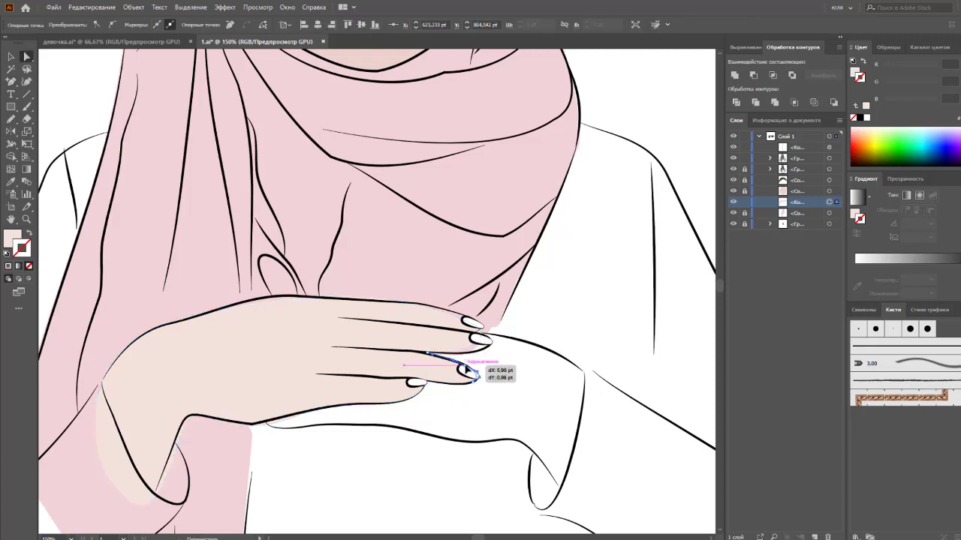
pyautogui.moveTo(476, 331)
pyautogui.mouseDown()
pyautogui.moveTo(489, 339)
pyautogui.moveTo(481, 330)
pyautogui.mouseUp()
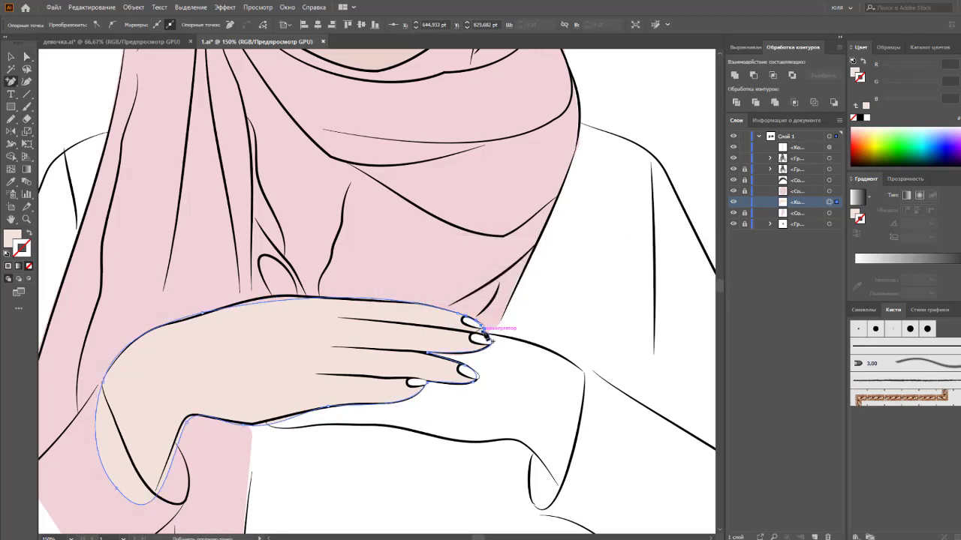
pyautogui.click(486, 335)
pyautogui.press('Return')
pyautogui.hotkey('ctrl', '+')
pyautogui.hotkey('ctrl', '+')
pyautogui.hotkey('ctrl', '+')
pyautogui.moveTo(413, 339); pyautogui.dragTo(476, 415)
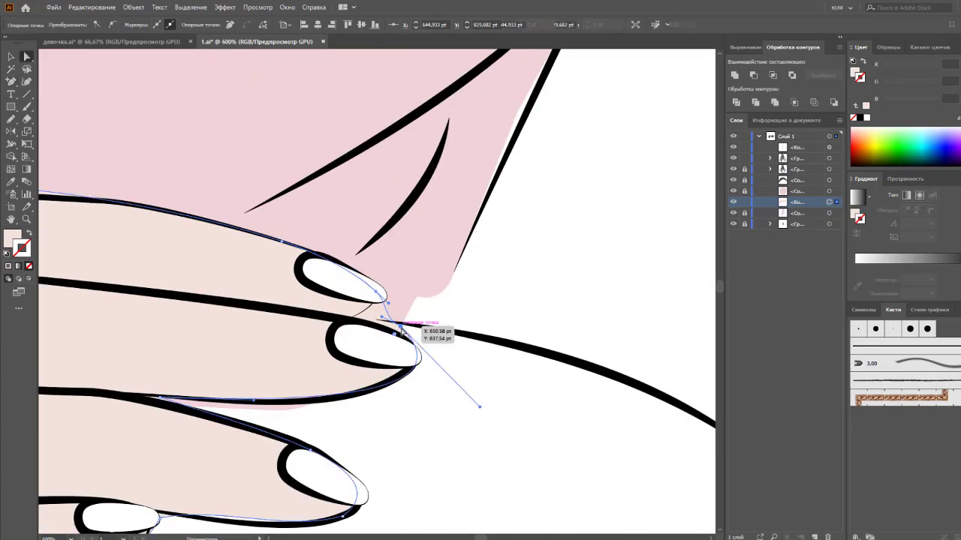
pyautogui.click(398, 388)
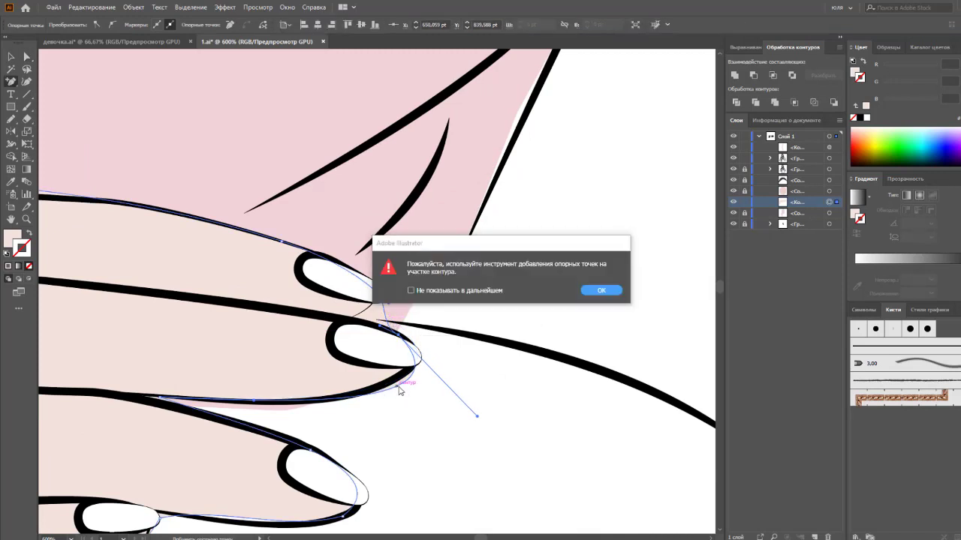
pyautogui.press('Return')
pyautogui.click(384, 315)
pyautogui.moveTo(383, 310); pyautogui.dragTo(352, 322)
# Step: Bend the skin edge along the lower fingernail outline and reposition the nail-tip point
pyautogui.scroll(-3, 353, 330)
pyautogui.hscroll(-3, 353, 330)
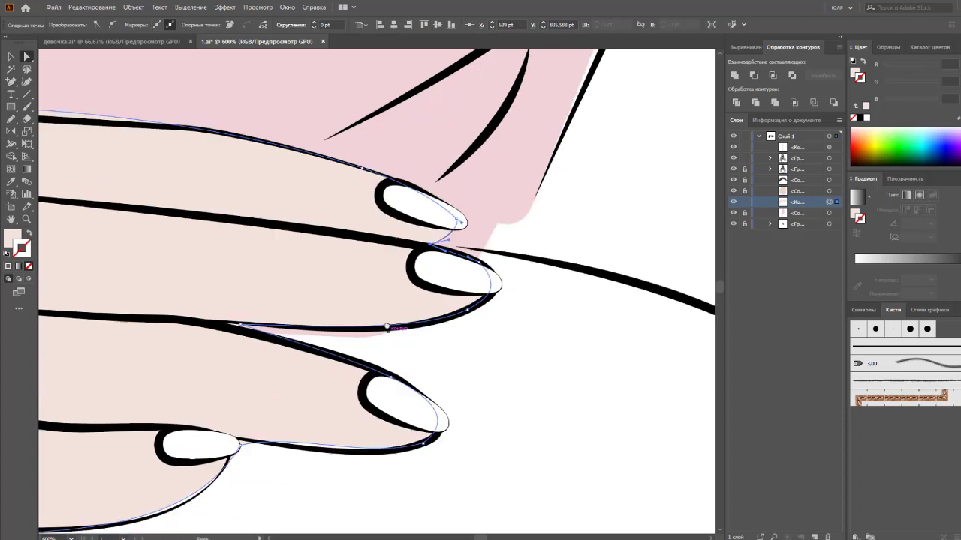
pyautogui.scroll(-2, 354, 352)
pyautogui.hscroll(-2, 353, 353)
pyautogui.moveTo(354, 359); pyautogui.dragTo(345, 339)
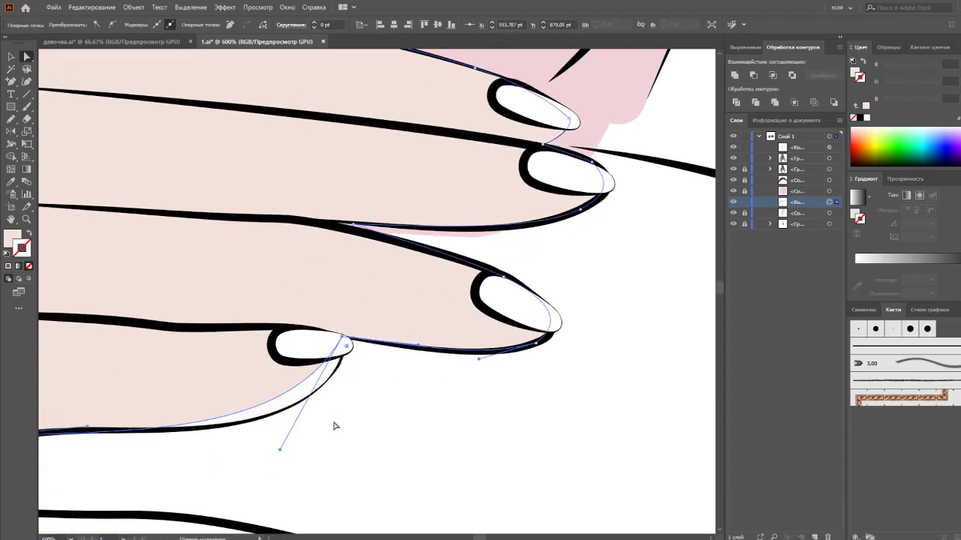
pyautogui.moveTo(302, 384); pyautogui.dragTo(317, 393)
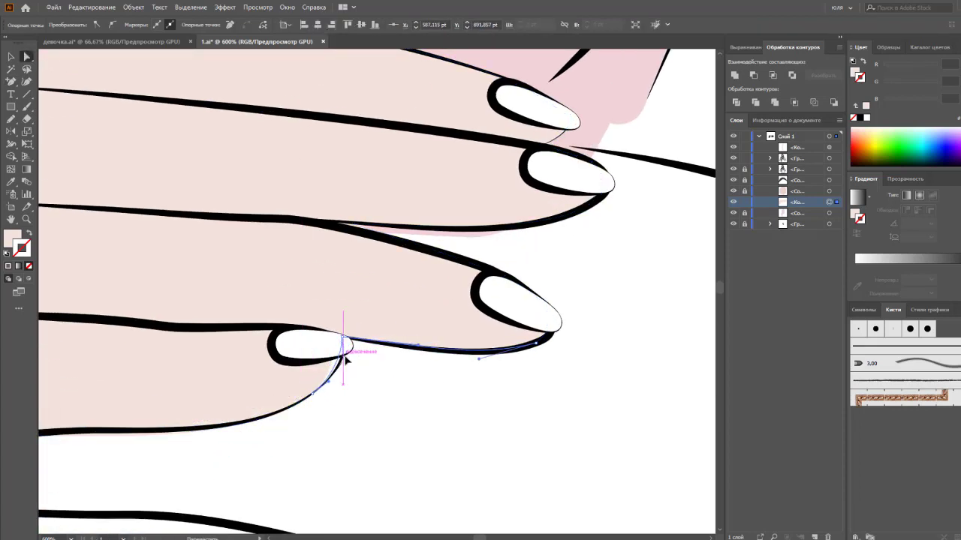
pyautogui.moveTo(343, 358); pyautogui.dragTo(222, 455)
pyautogui.hscroll(-3, 266, 414)
pyautogui.scroll(-1, 267, 414)
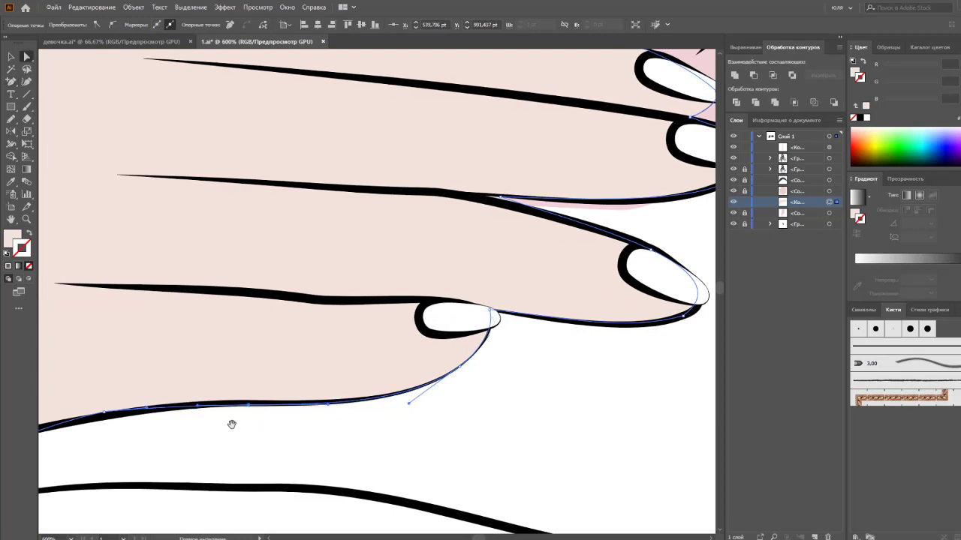
pyautogui.hscroll(-9, 231, 420)
pyautogui.scroll(-1, 232, 420)
# Step: Align the skin shape's bottom edge with the hand's lower outline and contour
pyautogui.press('a')
pyautogui.click(232, 417)
pyautogui.moveTo(383, 400); pyautogui.dragTo(385, 392)
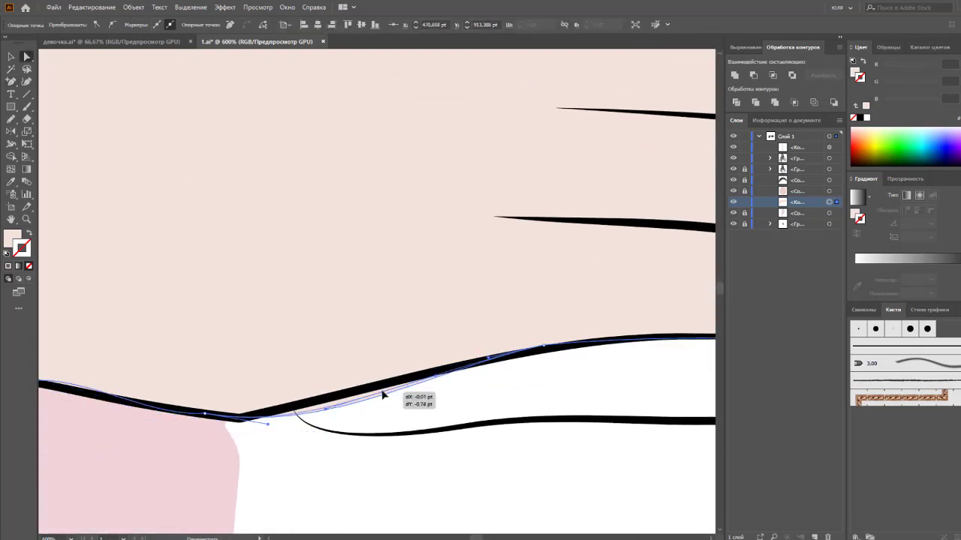
pyautogui.hscroll(-2, 273, 442)
pyautogui.scroll(-1, 273, 442)
pyautogui.moveTo(319, 350); pyautogui.dragTo(313, 342)
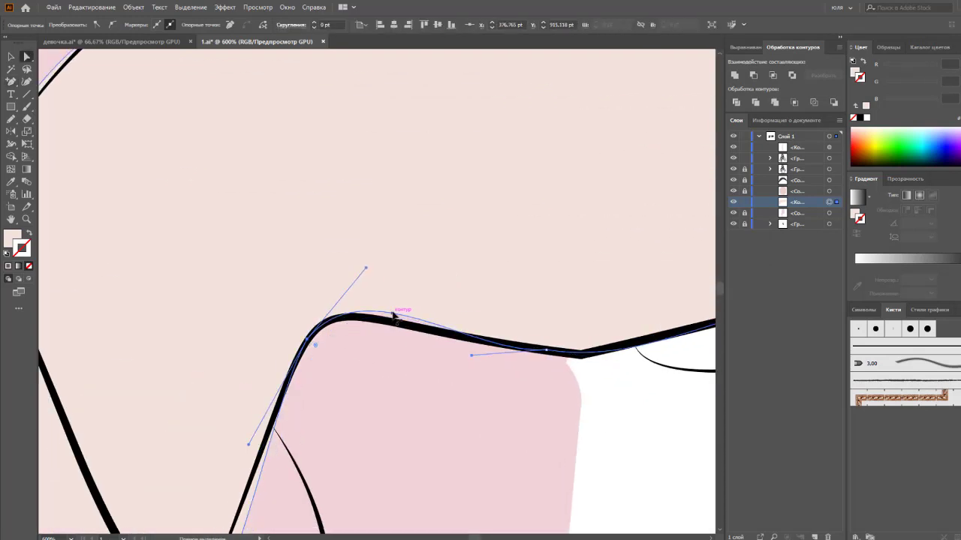
pyautogui.hscroll(-3, 348, 382)
pyautogui.scroll(-4, 347, 382)
pyautogui.moveTo(341, 425); pyautogui.dragTo(358, 368)
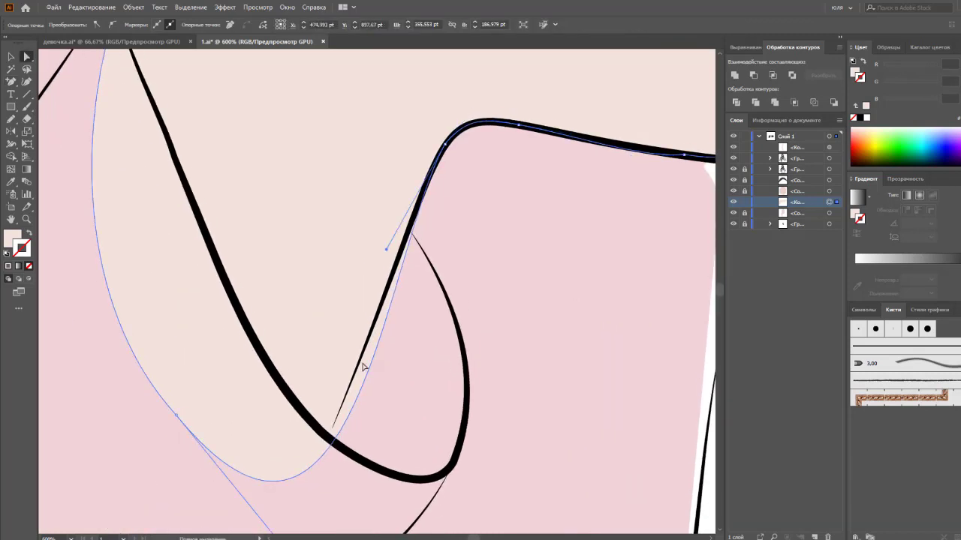
pyautogui.click(396, 368)
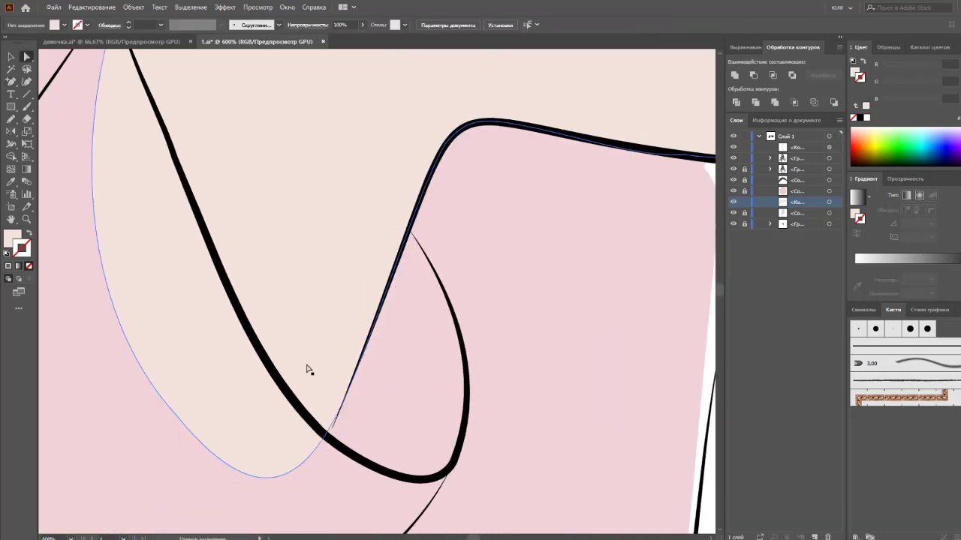
# Step: Fit the skin curves onto the hand's upper black outline strokes
pyautogui.scroll(3, 353, 230)
pyautogui.hscroll(-3, 354, 229)
pyautogui.scroll(4, 201, 251)
pyautogui.hscroll(2, 201, 251)
pyautogui.click(201, 250)
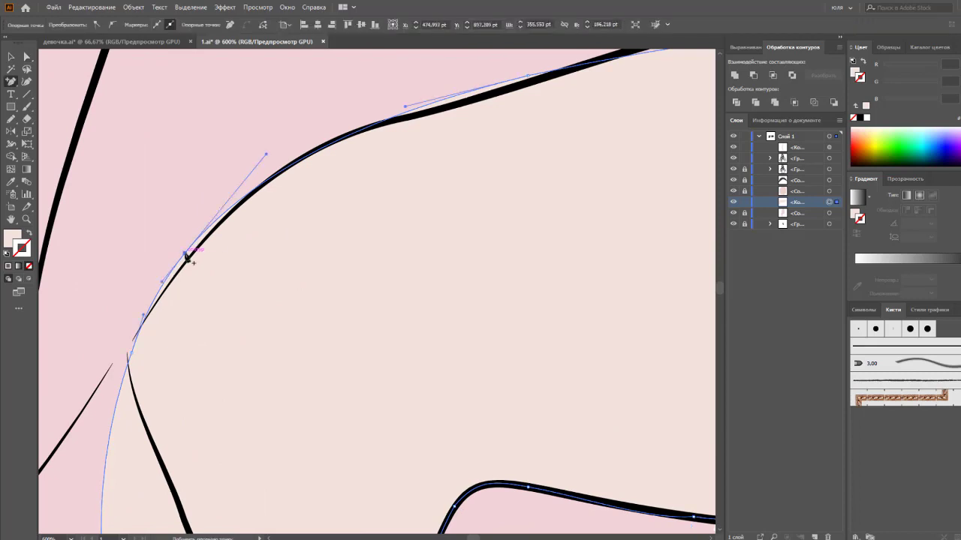
pyautogui.moveTo(187, 257); pyautogui.dragTo(193, 266)
pyautogui.scroll(3, 257, 263)
pyautogui.click(253, 242)
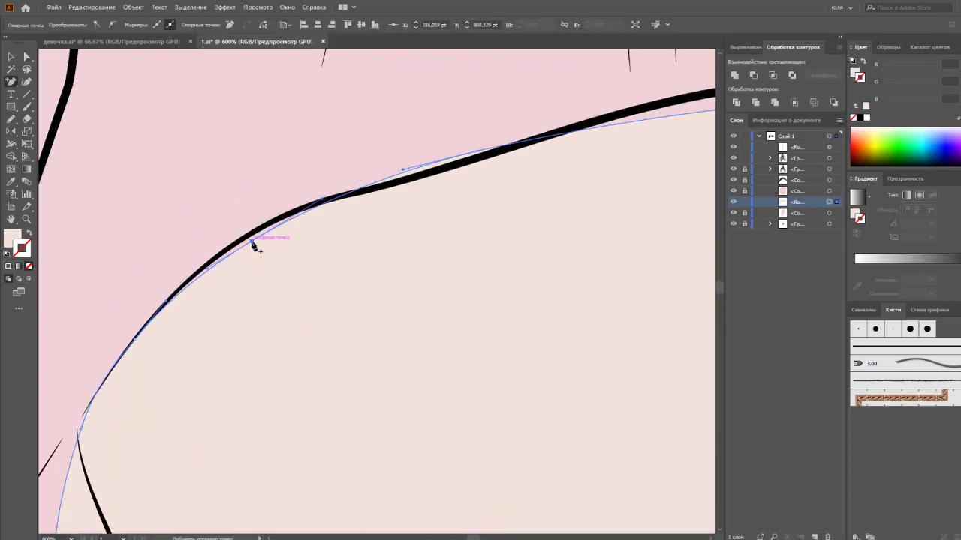
pyautogui.scroll(3, 395, 292)
pyautogui.moveTo(302, 282); pyautogui.dragTo(295, 285)
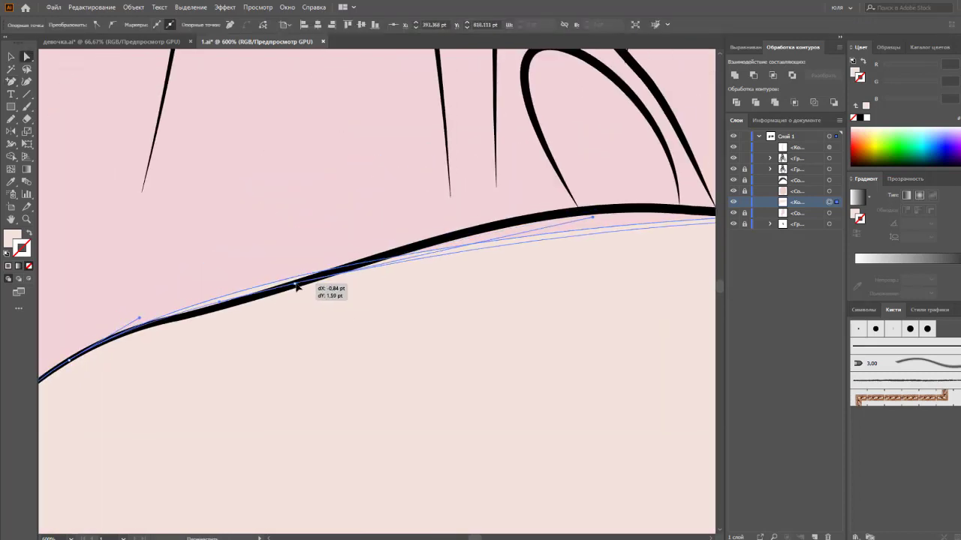
pyautogui.click(222, 306)
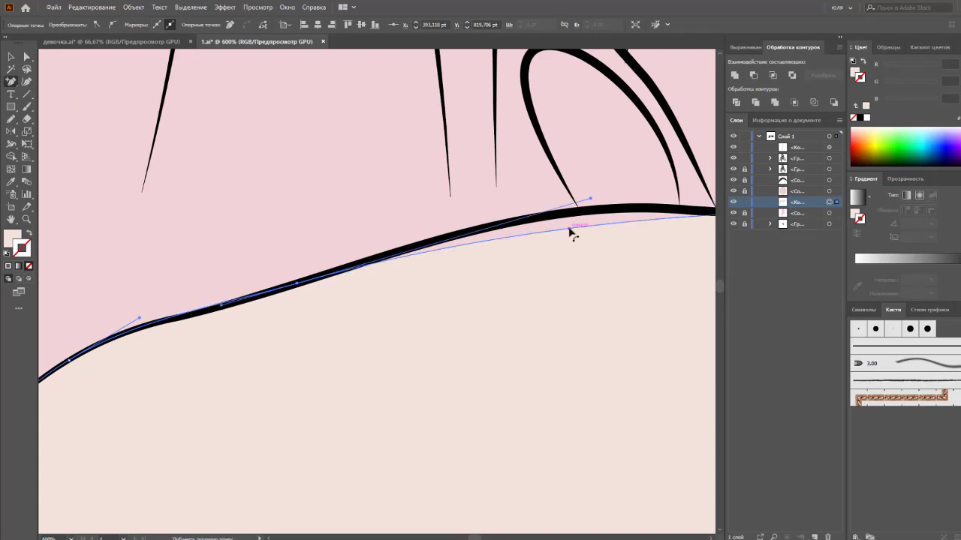
pyautogui.hscroll(5, 343, 318)
pyautogui.scroll(1, 522, 277)
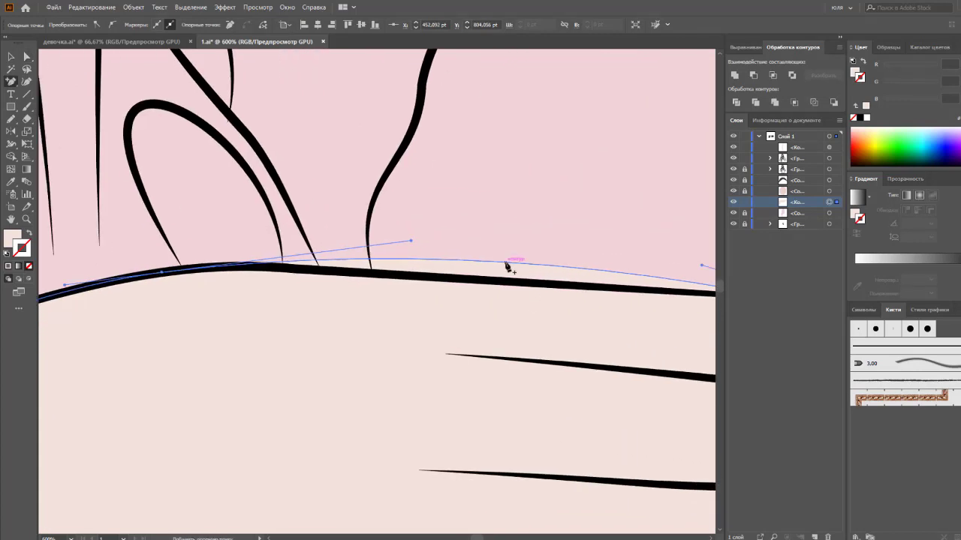
pyautogui.moveTo(506, 265); pyautogui.dragTo(503, 282)
pyautogui.scroll(-3, 459, 322)
pyautogui.scroll(-1, 453, 311)
# Step: Make skin the stroke colour and try a 4 pt test stroke on the chest
pyautogui.hotkey('ctrl', '0')
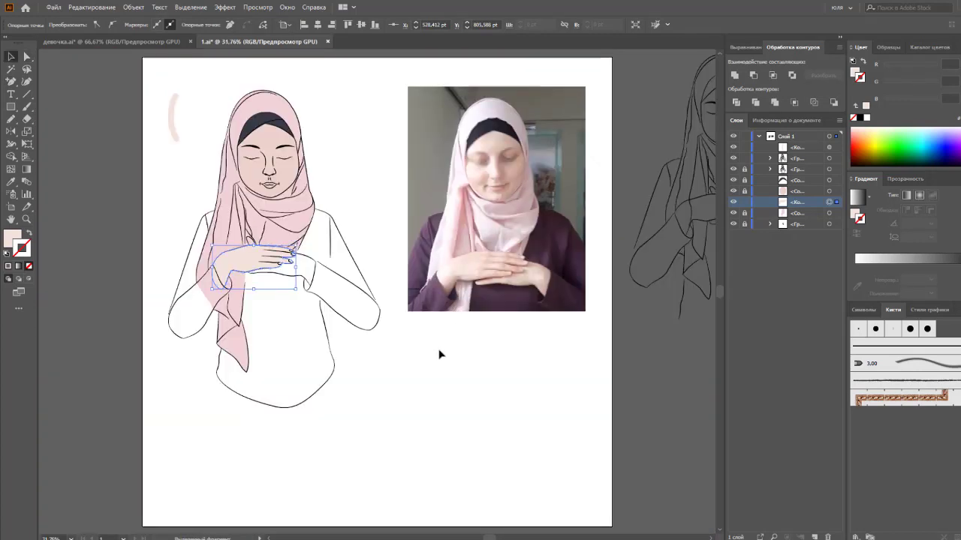
pyautogui.click(425, 353)
pyautogui.scroll(2, 442, 366)
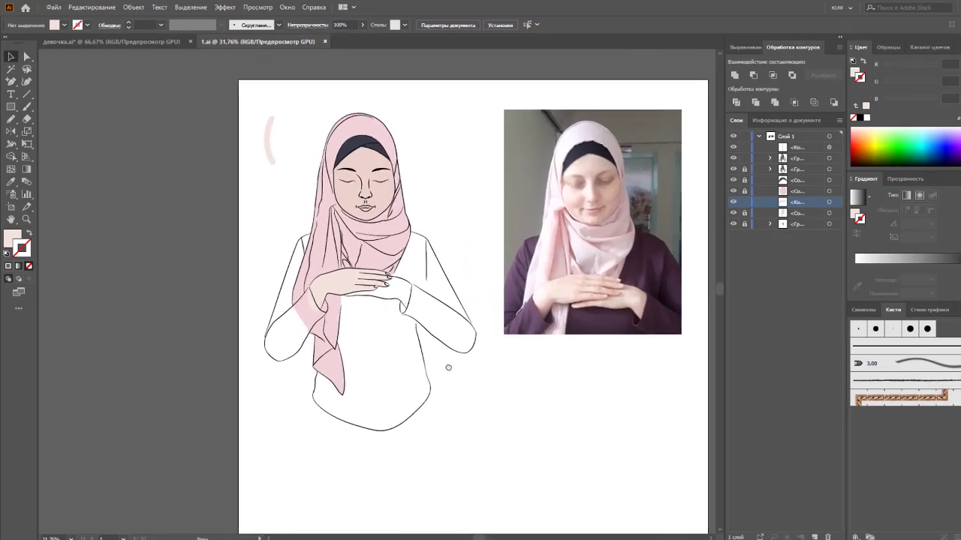
pyautogui.scroll(3, 447, 370)
pyautogui.scroll(2, 447, 371)
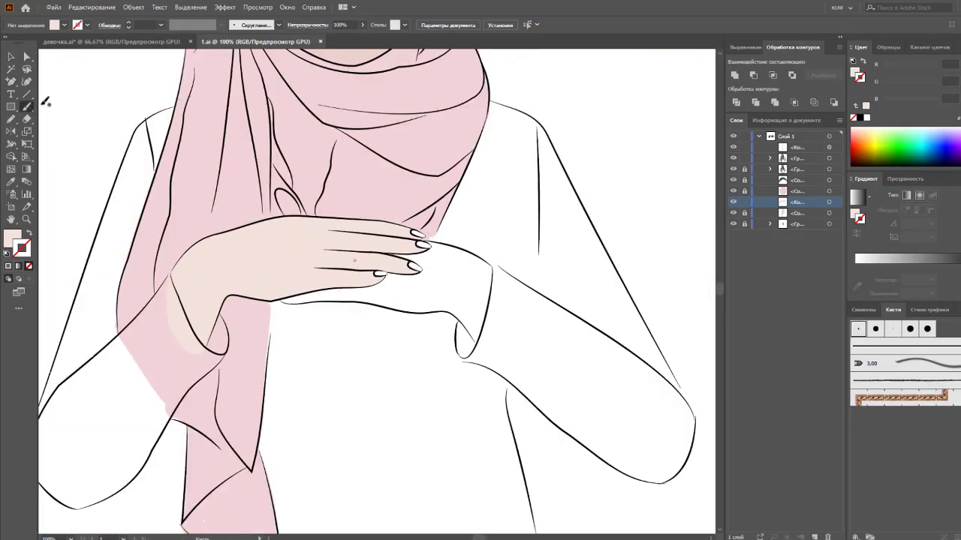
pyautogui.click(30, 235)
pyautogui.moveTo(387, 325); pyautogui.dragTo(391, 379)
pyautogui.press('v')
pyautogui.click(161, 25)
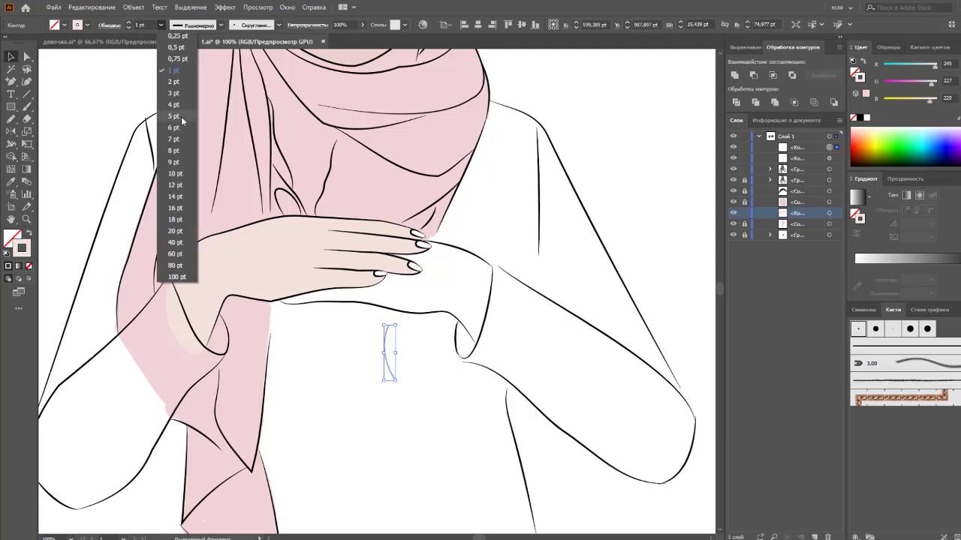
pyautogui.click(169, 150)
pyautogui.click(160, 24)
pyautogui.click(169, 142)
# Step: Paint skin strokes near the fingertips, down the hand and along its bottom edge
pyautogui.click(353, 331)
pyautogui.press('b')
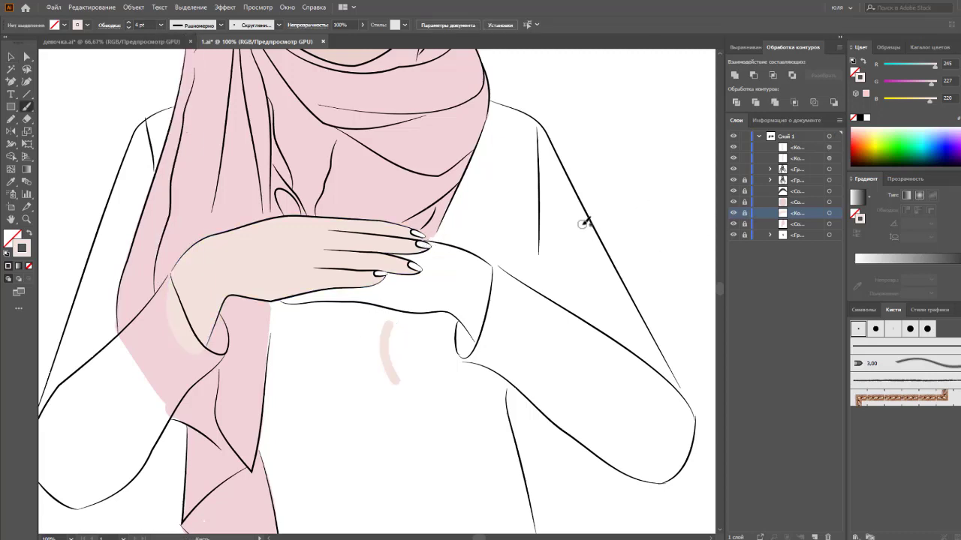
pyautogui.moveTo(470, 256); pyautogui.dragTo(462, 252)
pyautogui.moveTo(488, 295); pyautogui.dragTo(471, 335)
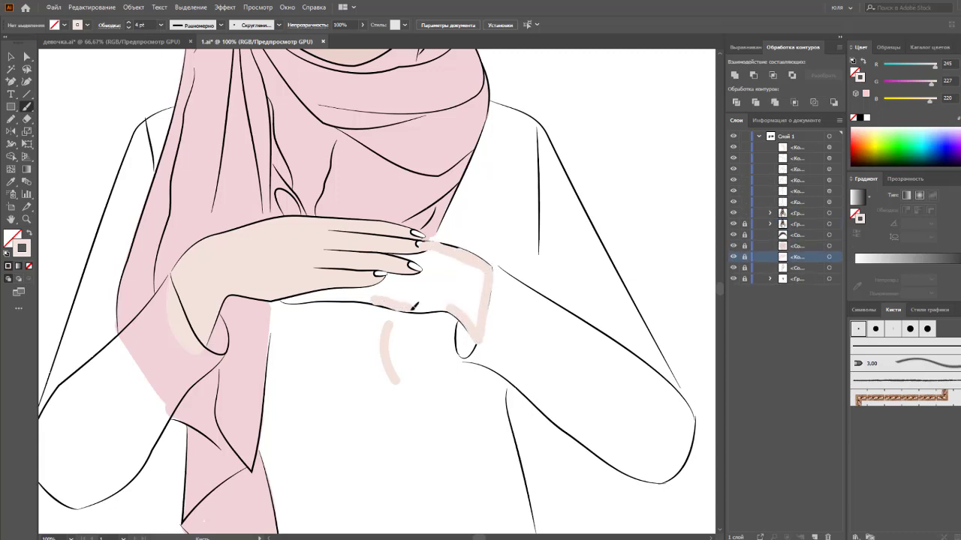
pyautogui.moveTo(435, 302); pyautogui.dragTo(451, 308)
pyautogui.press('a')
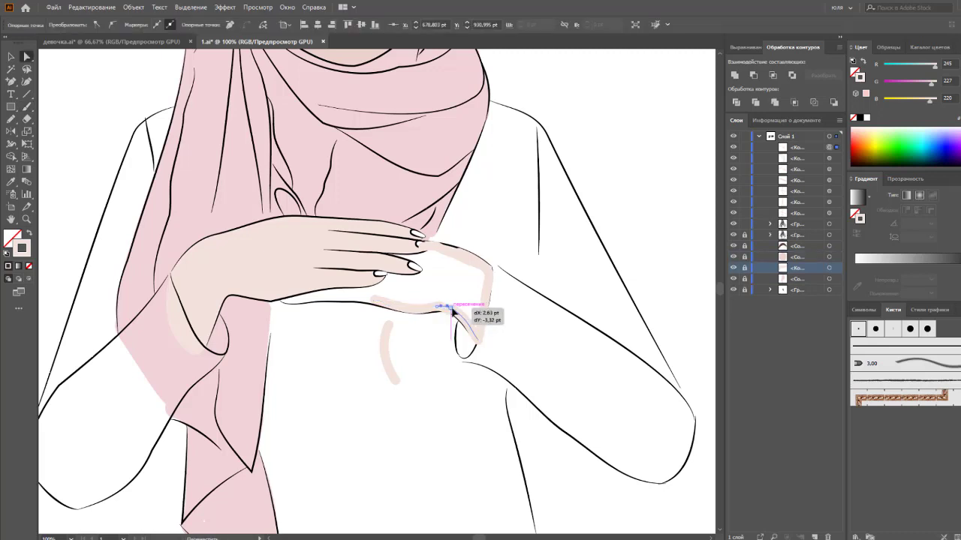
pyautogui.hotkey('ctrl', 'shift', 'a')
pyautogui.press('b')
pyautogui.moveTo(287, 292); pyautogui.dragTo(285, 296)
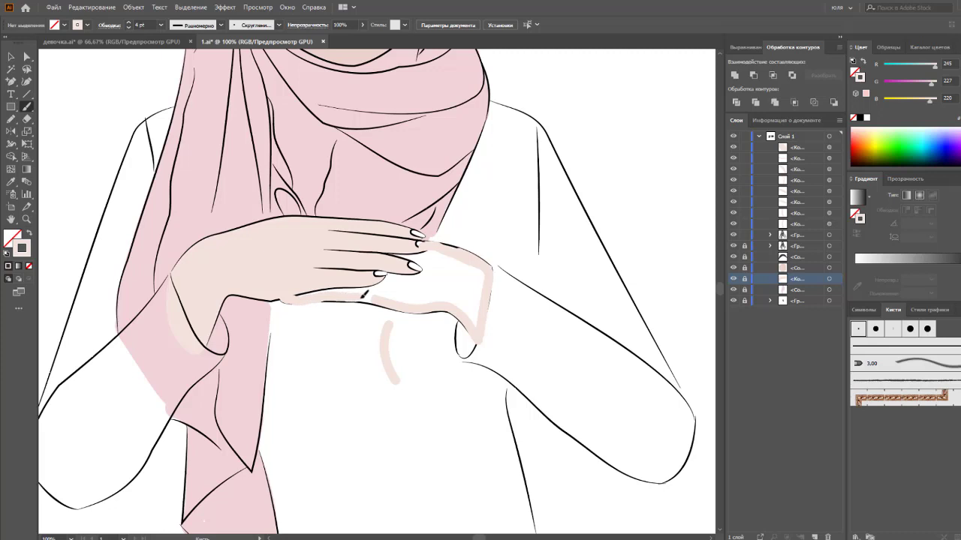
pyautogui.moveTo(362, 296); pyautogui.dragTo(388, 293)
# Step: Change the bottom stroke's weight, then paint 10 pt skin strokes over the hand's white gaps
pyautogui.press('a')
pyautogui.click(377, 300)
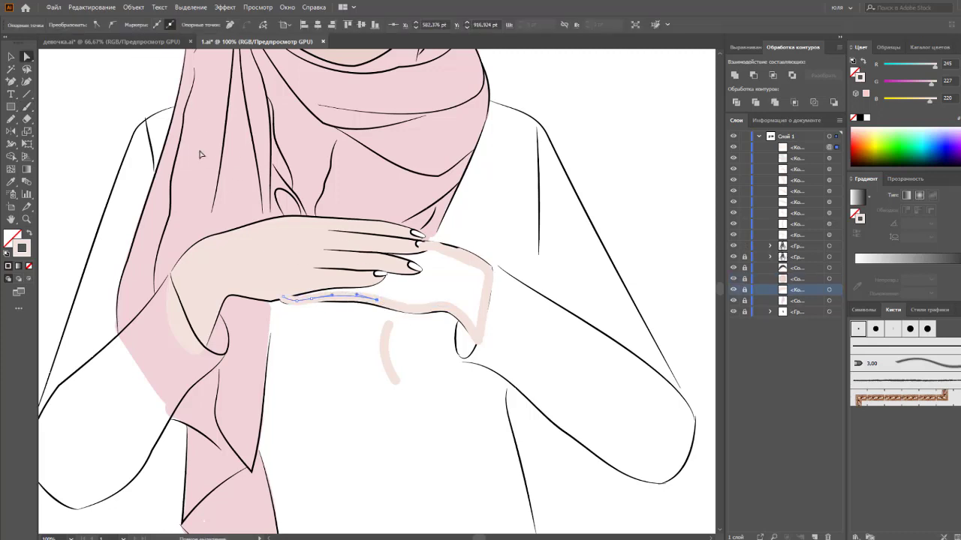
pyautogui.click(160, 24)
pyautogui.click(176, 111)
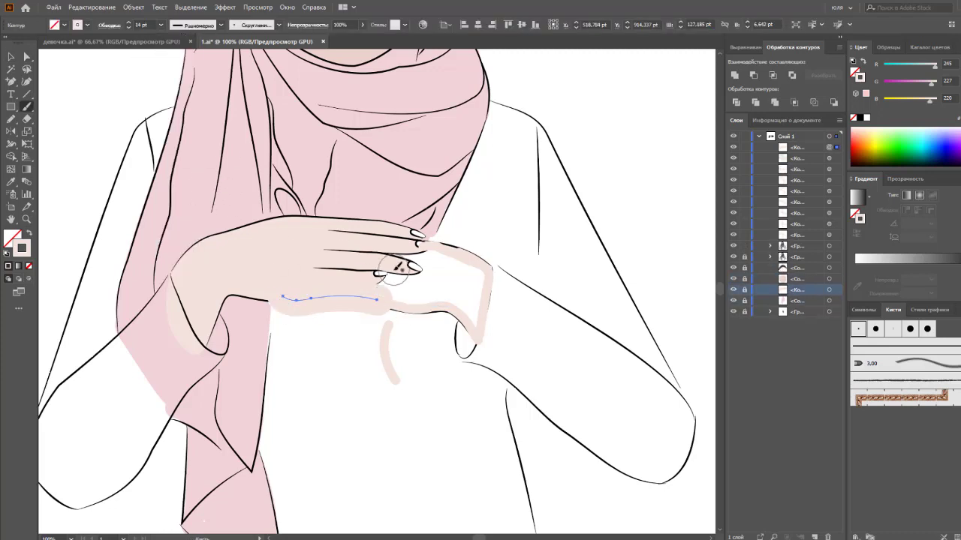
pyautogui.press('v')
pyautogui.click(340, 340)
pyautogui.click(161, 25)
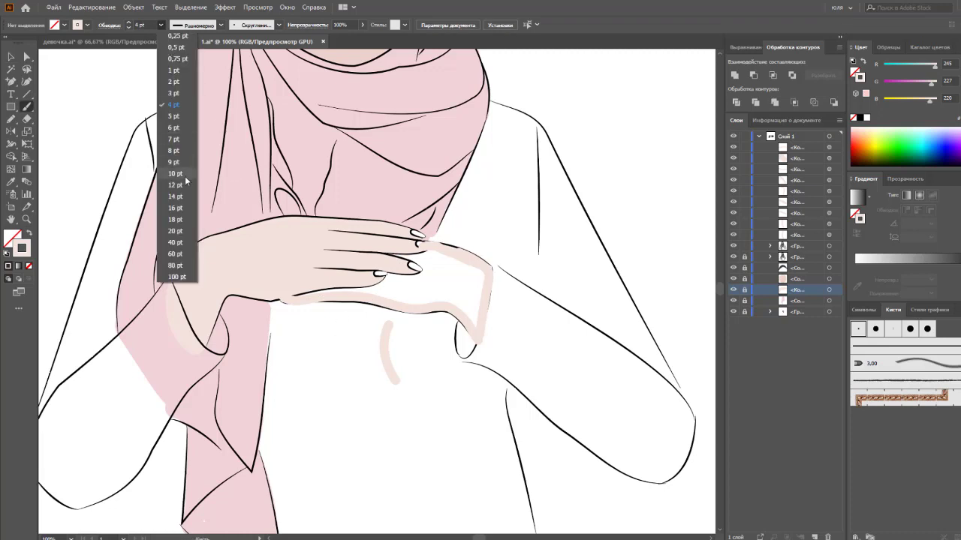
pyautogui.click(176, 177)
pyautogui.moveTo(348, 280); pyautogui.dragTo(471, 304)
pyautogui.moveTo(425, 250)
pyautogui.mouseDown()
pyautogui.moveTo(420, 262)
pyautogui.moveTo(476, 279)
pyautogui.mouseUp()
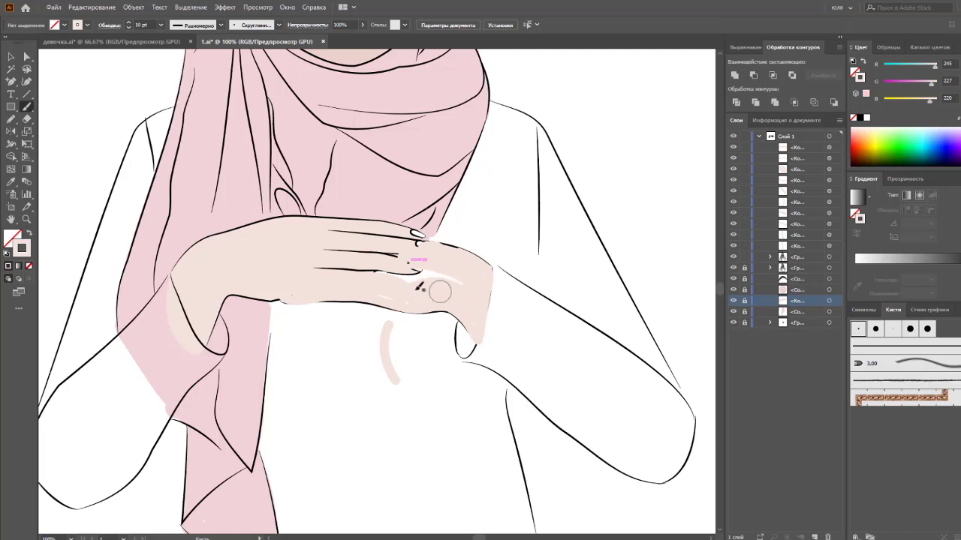
pyautogui.moveTo(419, 287)
pyautogui.mouseDown()
pyautogui.moveTo(407, 270)
pyautogui.moveTo(462, 285)
pyautogui.mouseUp()
pyautogui.moveTo(388, 287); pyautogui.dragTo(460, 289)
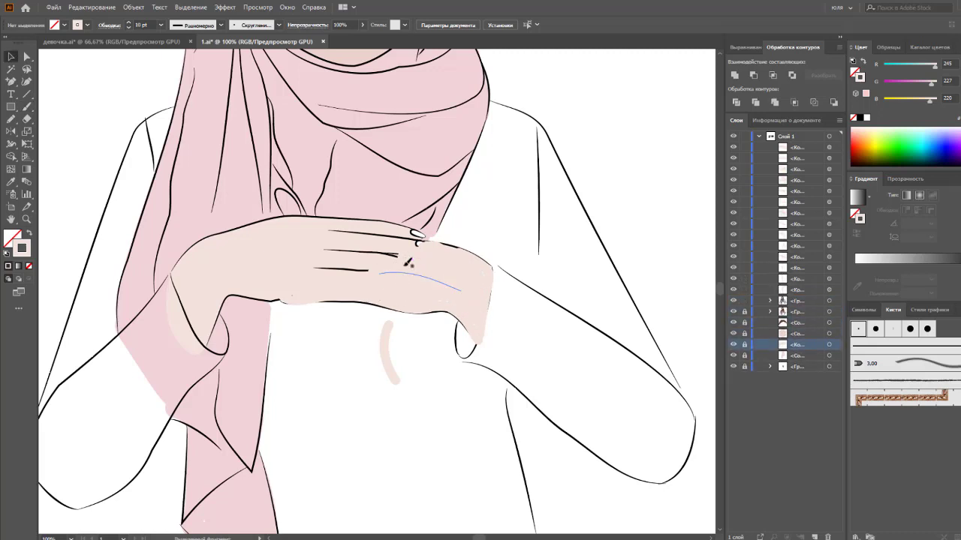
# Step: Expand and unite the hand strokes, then move the shape below the finger lines in Layers
pyautogui.hotkey('ctrl', 'a')
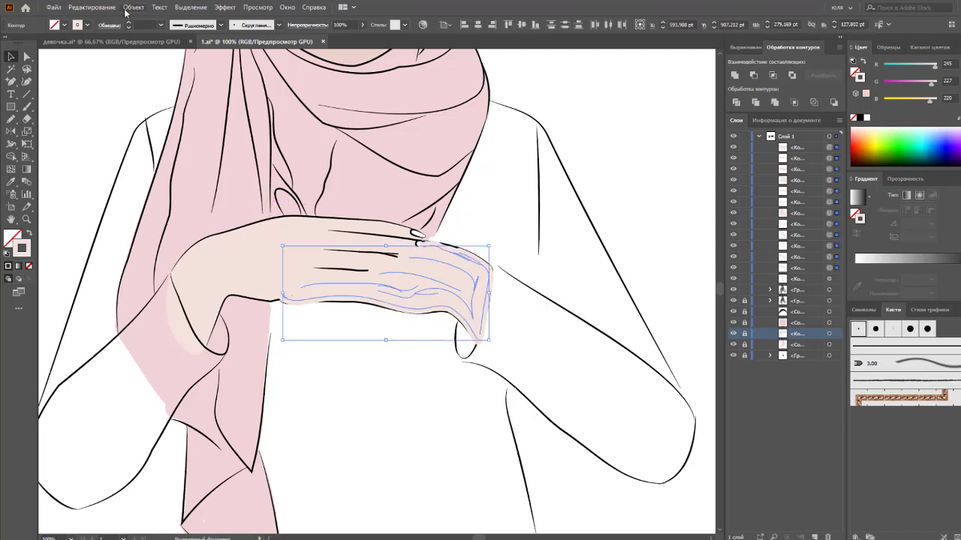
pyautogui.click(134, 6)
pyautogui.click(173, 155)
pyautogui.click(735, 75)
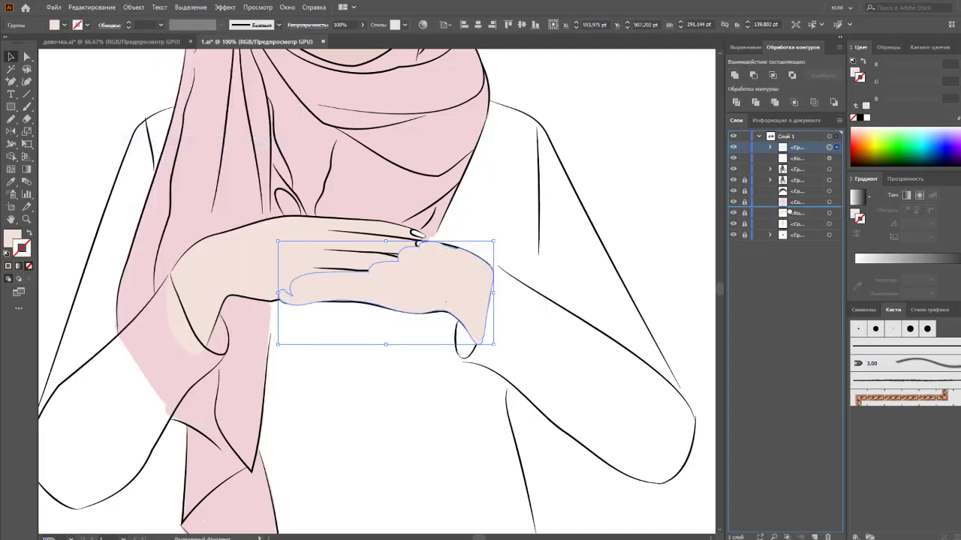
pyautogui.moveTo(807, 153); pyautogui.dragTo(793, 216)
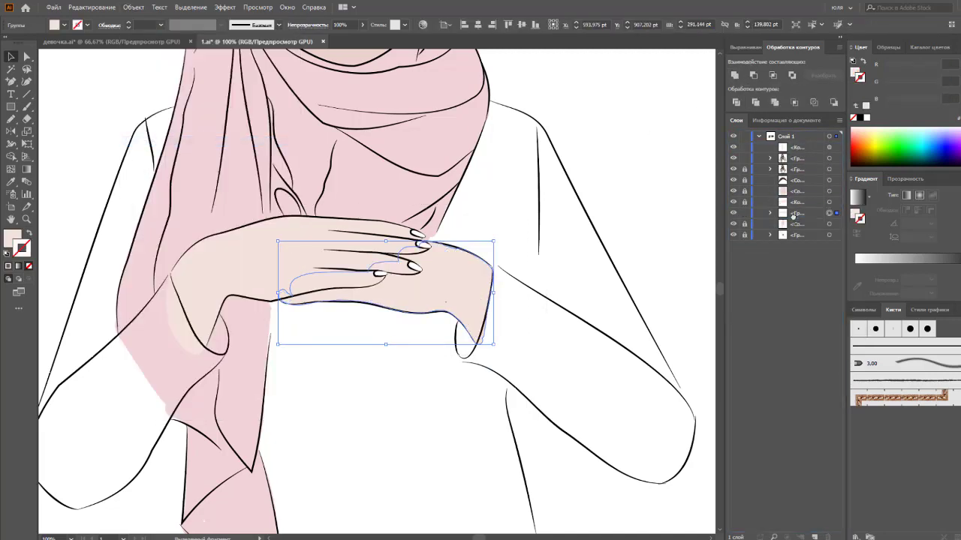
pyautogui.hotkey('ctrl', 'shift', 'a')
pyautogui.scroll(-2, 613, 237)
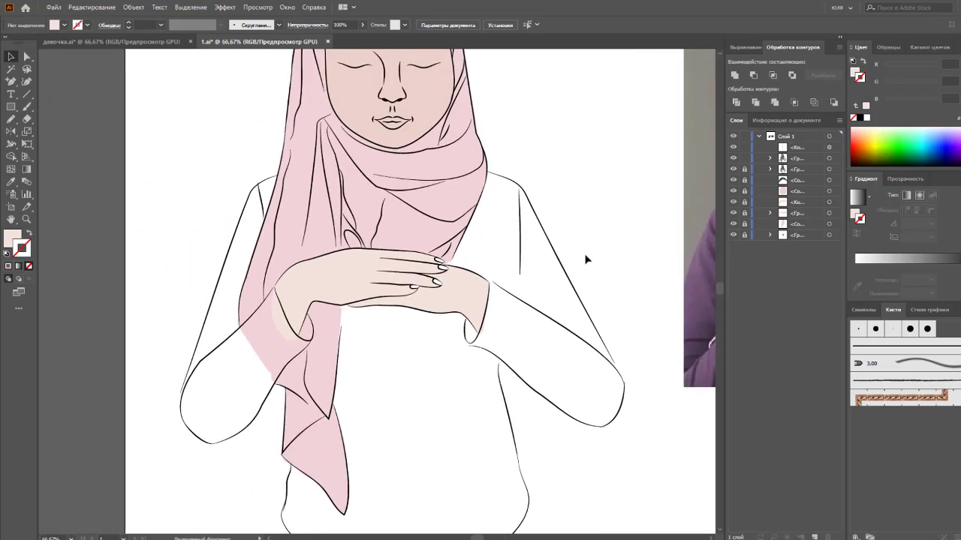
# Step: Sample the sleeve purple from the photo as stroke colour and test a 5 pt stroke
pyautogui.press('i')
pyautogui.click(684, 298)
pyautogui.press('b')
pyautogui.click(29, 233)
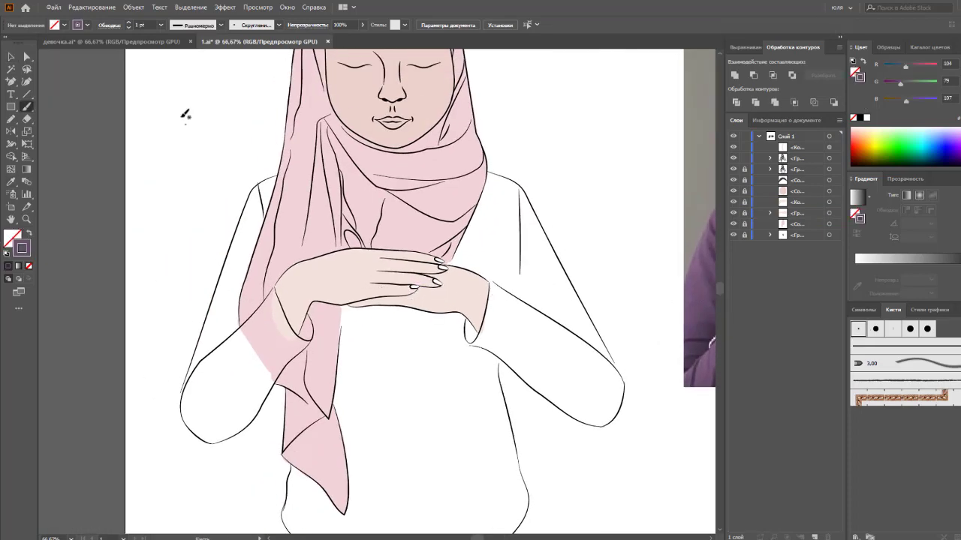
pyautogui.moveTo(198, 100); pyautogui.dragTo(194, 168)
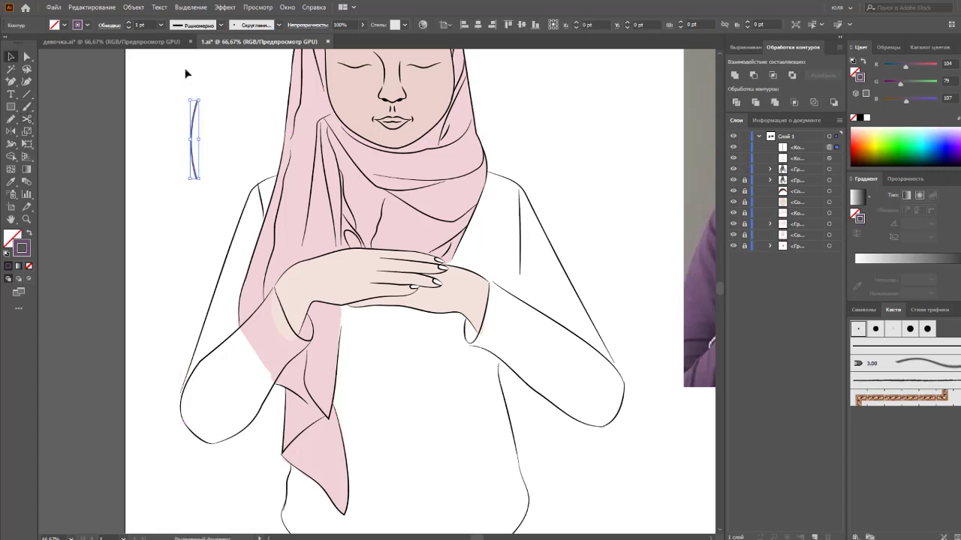
pyautogui.click(160, 25)
pyautogui.click(176, 120)
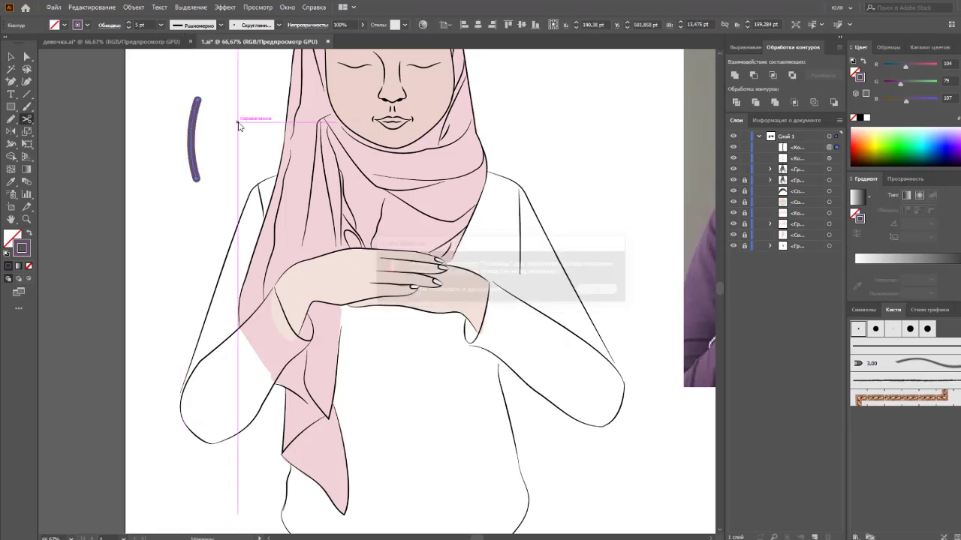
pyautogui.keyDown('ctrl'); pyautogui.click(244, 158); pyautogui.keyUp('ctrl')
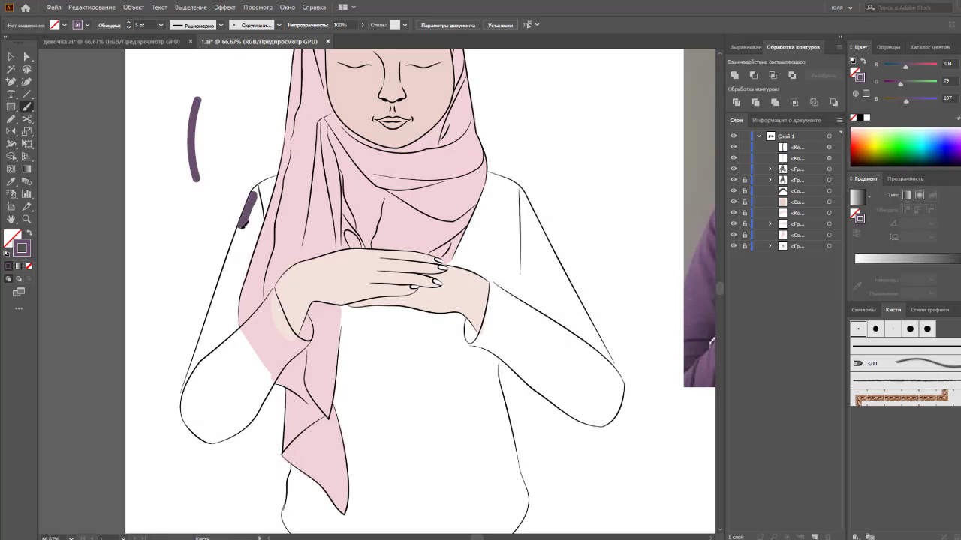
# Step: Paint purple up the left arm to the shoulder, thickened at 12 pt, and merge the strokes
pyautogui.moveTo(222, 291)
pyautogui.mouseDown()
pyautogui.moveTo(216, 307)
pyautogui.moveTo(253, 194)
pyautogui.moveTo(282, 179)
pyautogui.mouseUp()
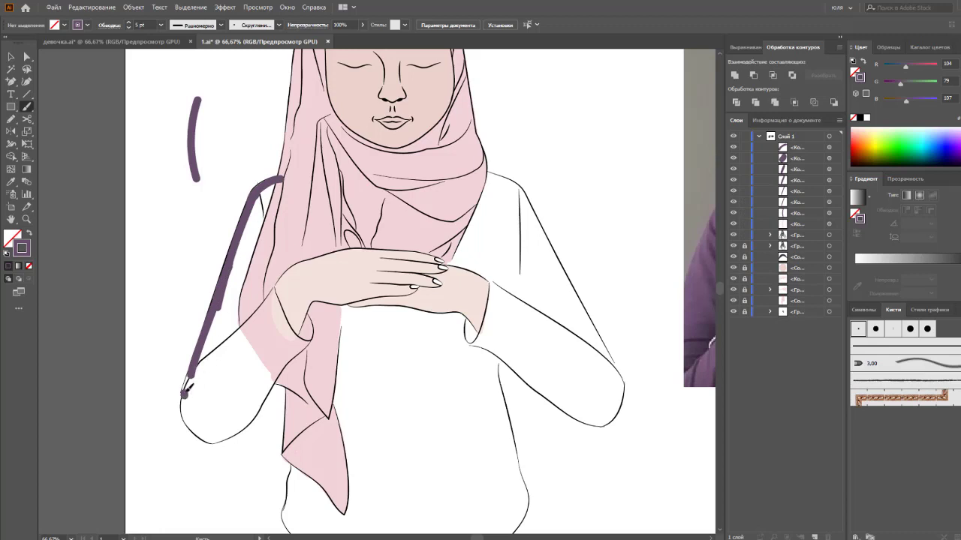
pyautogui.moveTo(187, 389)
pyautogui.mouseDown()
pyautogui.moveTo(279, 182)
pyautogui.moveTo(240, 233)
pyautogui.mouseUp()
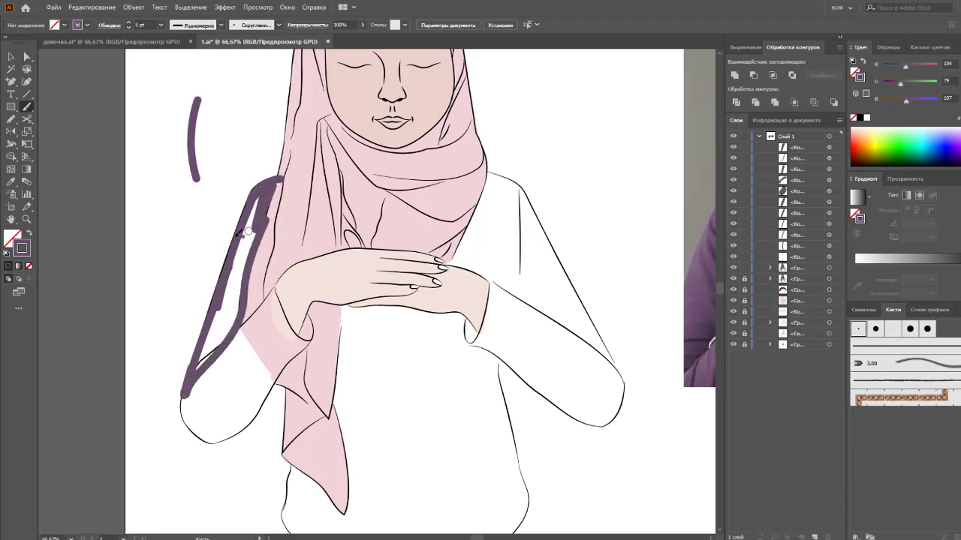
pyautogui.click(161, 25)
pyautogui.click(169, 169)
pyautogui.moveTo(263, 198)
pyautogui.mouseDown()
pyautogui.moveTo(211, 347)
pyautogui.moveTo(247, 269)
pyautogui.mouseUp()
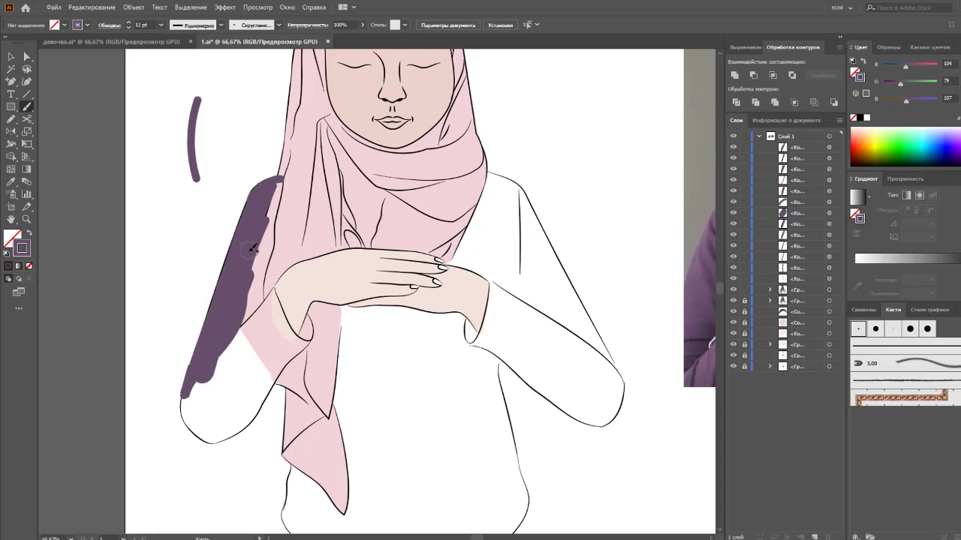
pyautogui.press('v')
pyautogui.moveTo(187, 182); pyautogui.dragTo(269, 397)
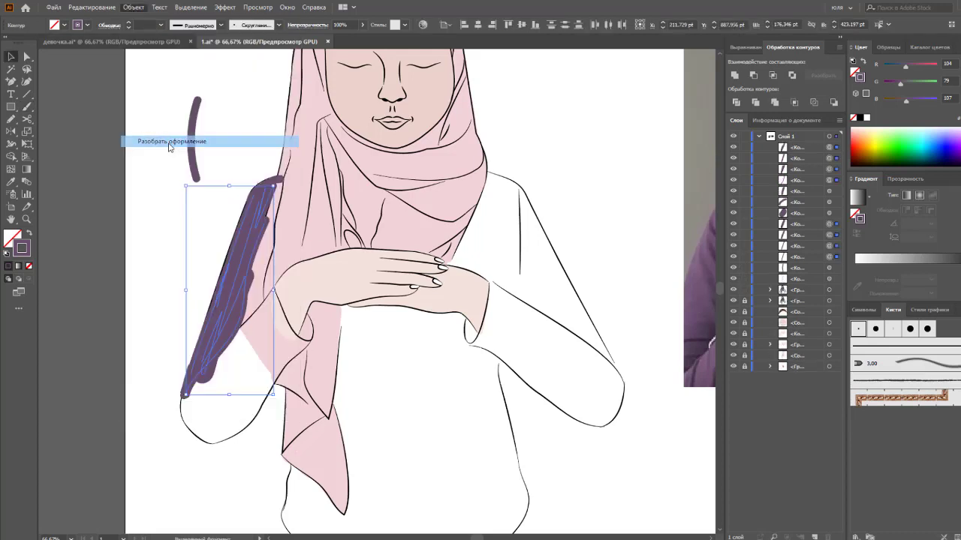
pyautogui.click(734, 76)
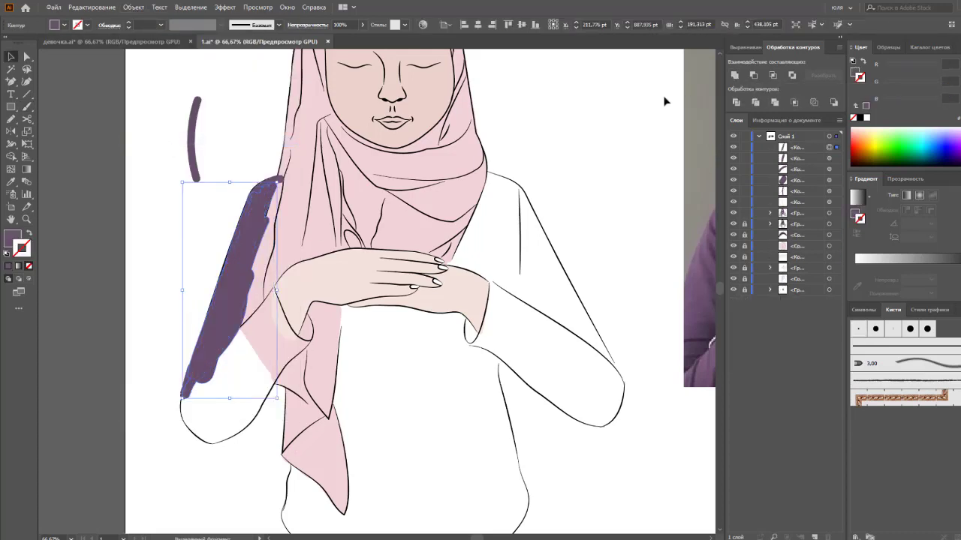
# Step: Nudge the small purple sliver onto the sleeve's tip and Unite it with the sleeve
pyautogui.click(189, 385)
pyautogui.click(172, 388)
pyautogui.scroll(3, 125, 401)
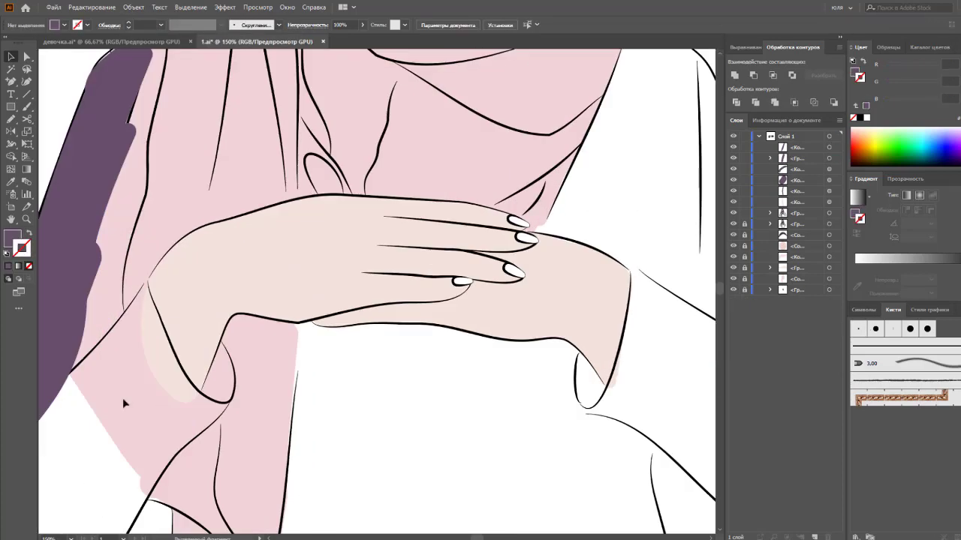
pyautogui.scroll(-1, 267, 483)
pyautogui.moveTo(267, 483); pyautogui.dragTo(322, 404)
pyautogui.moveTo(266, 387); pyautogui.dragTo(310, 494)
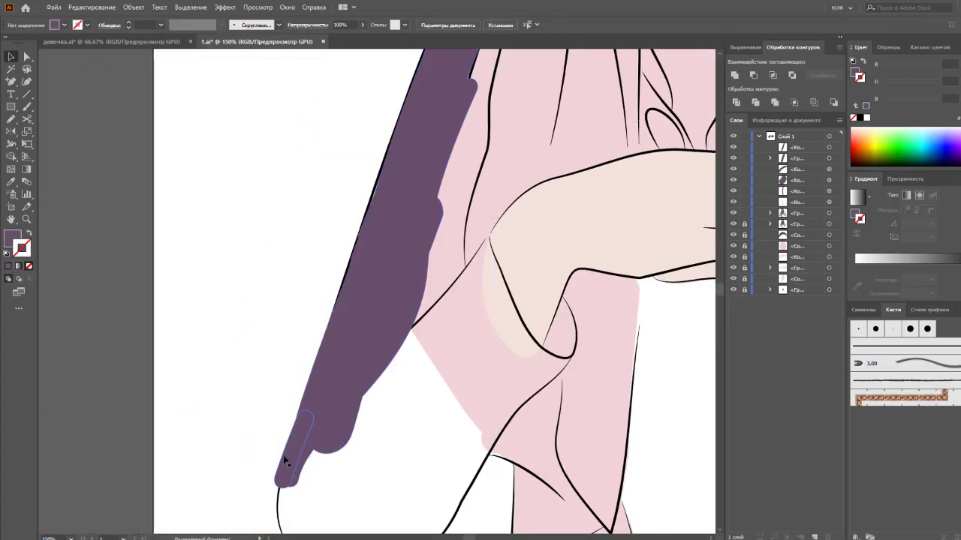
pyautogui.moveTo(286, 455); pyautogui.dragTo(290, 448)
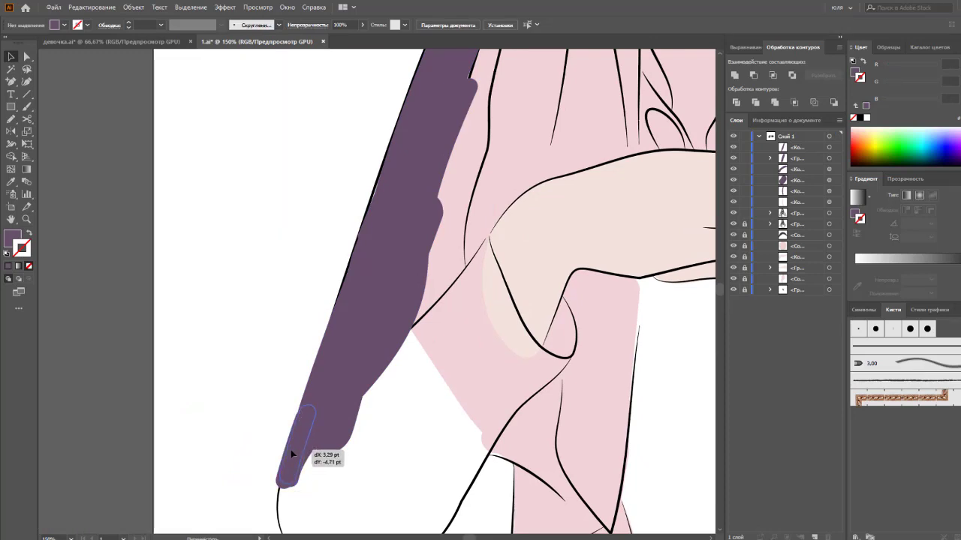
pyautogui.click(272, 441)
pyautogui.click(281, 471)
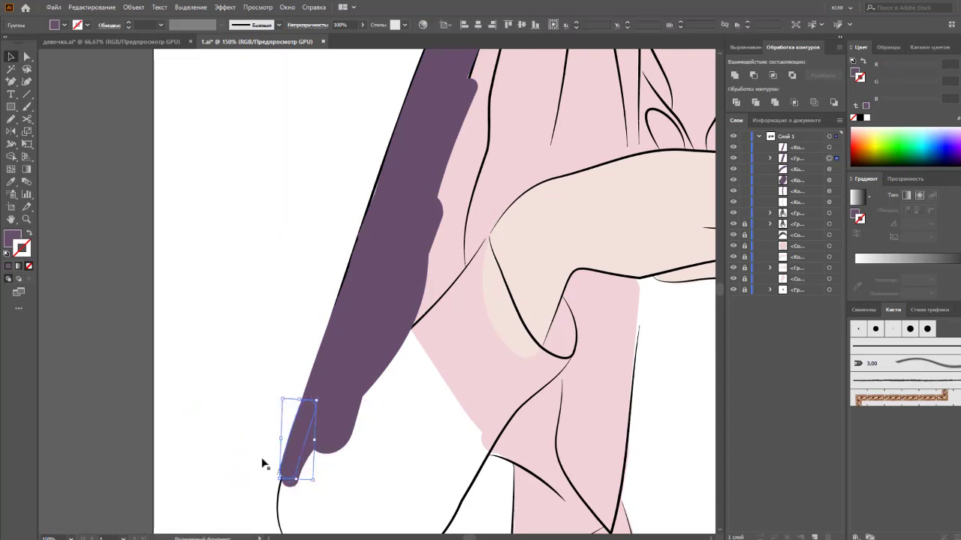
pyautogui.keyDown('shift'); pyautogui.click(318, 399); pyautogui.keyUp('shift')
pyautogui.click(735, 75)
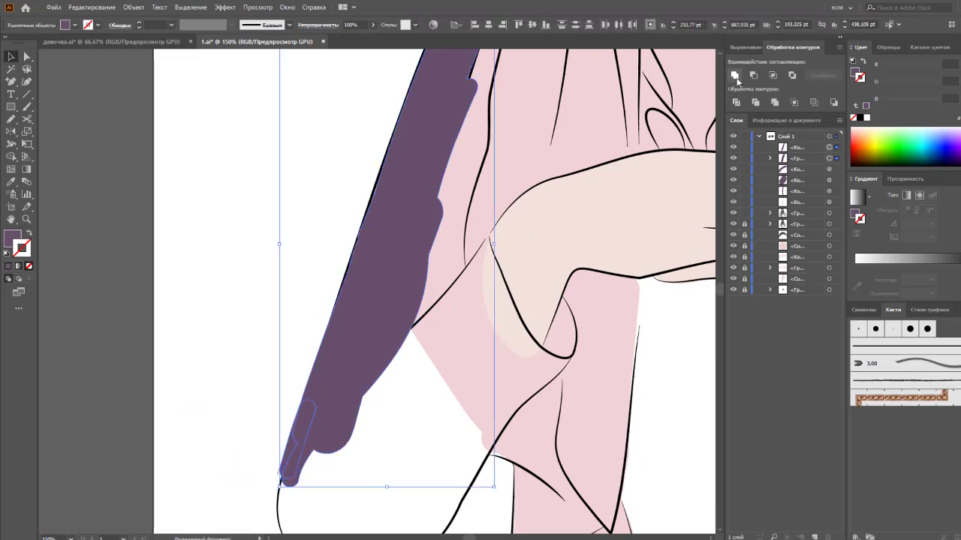
# Step: Drag the purple sleeve's layer below the pink hijab
pyautogui.hotkey('ctrl', '-')
pyautogui.hotkey('ctrl', '-')
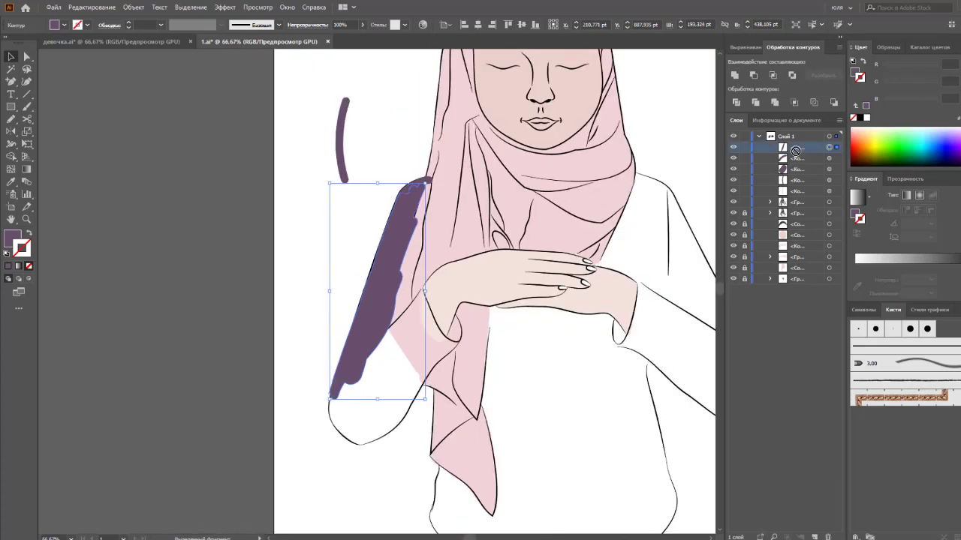
pyautogui.moveTo(792, 147); pyautogui.dragTo(799, 274)
pyautogui.click(300, 306)
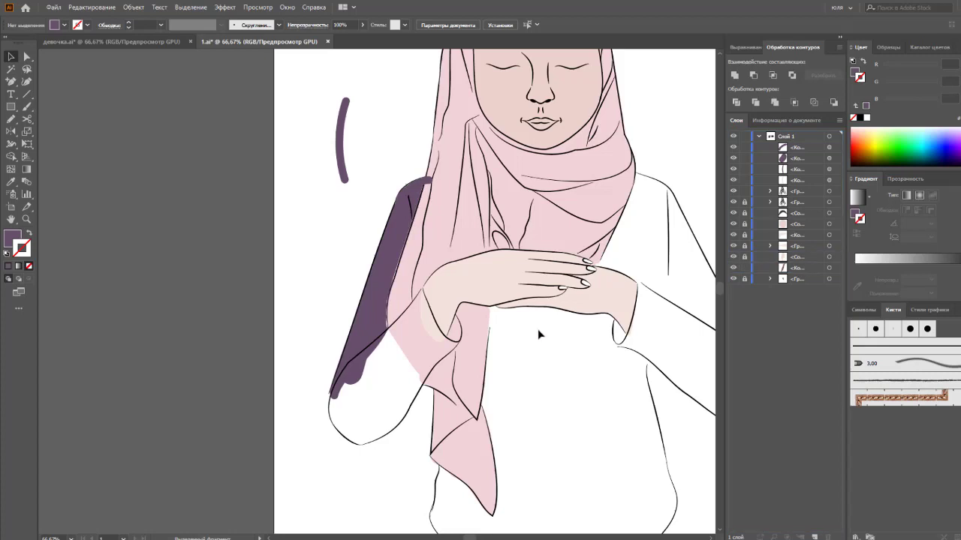
# Step: Erase strips from the pink hijab's left edge where it overlaps the sleeve
pyautogui.click(27, 108)
pyautogui.hotkey('ctrl', '+')
pyautogui.hotkey('ctrl', '+')
pyautogui.hotkey('ctrl', '+')
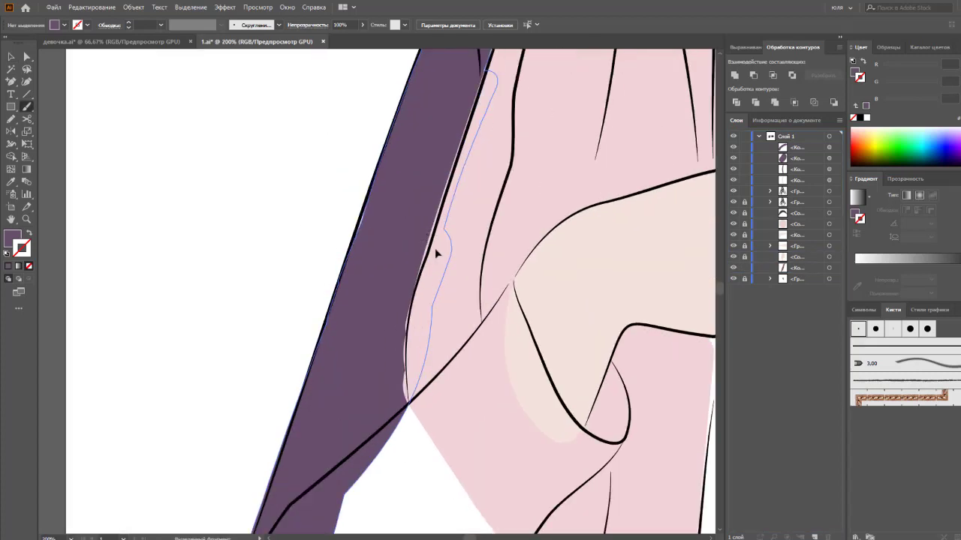
pyautogui.hotkey('ctrl', '-')
pyautogui.click(828, 257)
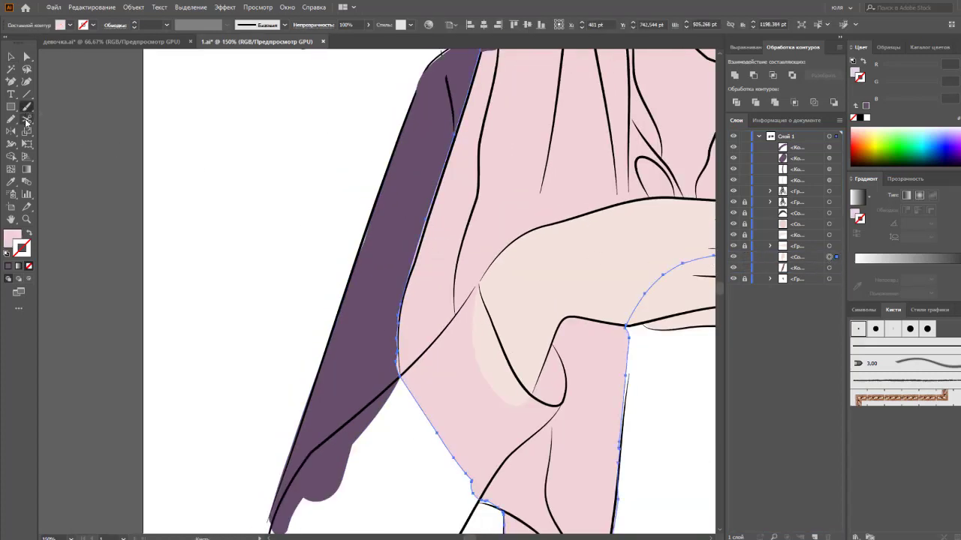
pyautogui.moveTo(26, 120); pyautogui.dragTo(56, 119)
pyautogui.moveTo(389, 388); pyautogui.dragTo(387, 309)
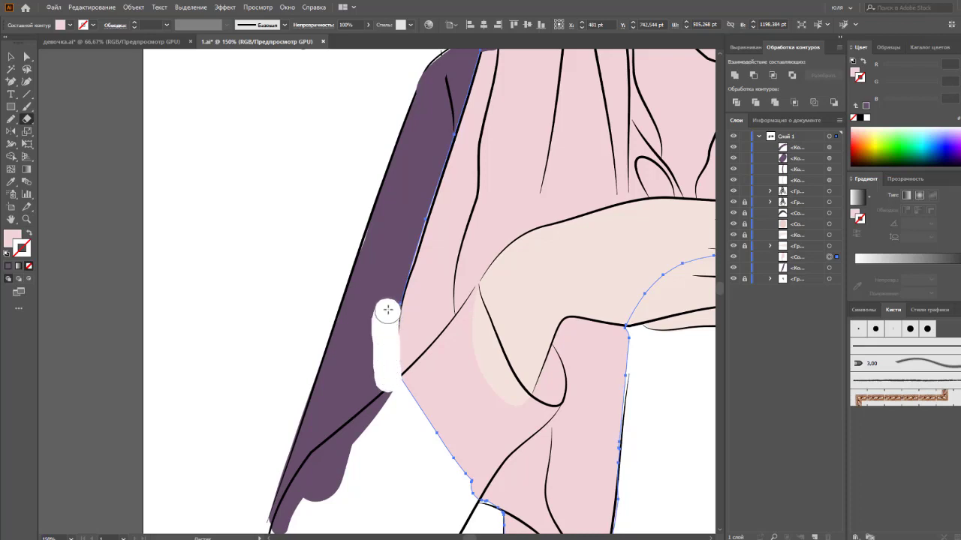
pyautogui.moveTo(391, 277); pyautogui.dragTo(449, 134)
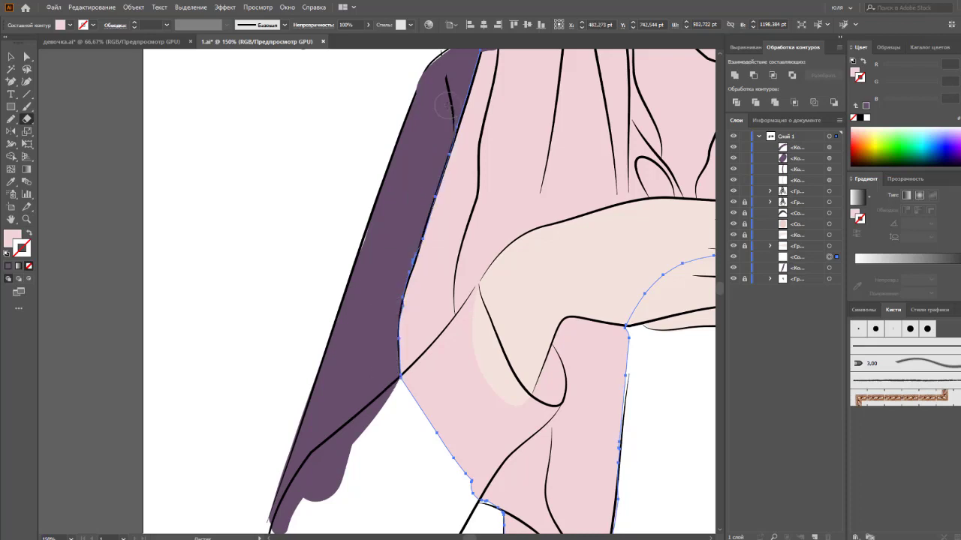
pyautogui.scroll(2, 401, 261)
pyautogui.hscroll(1, 383, 260)
# Step: Unite the two remaining purple sleeve pieces into a single shape
pyautogui.press('v')
pyautogui.click(338, 300)
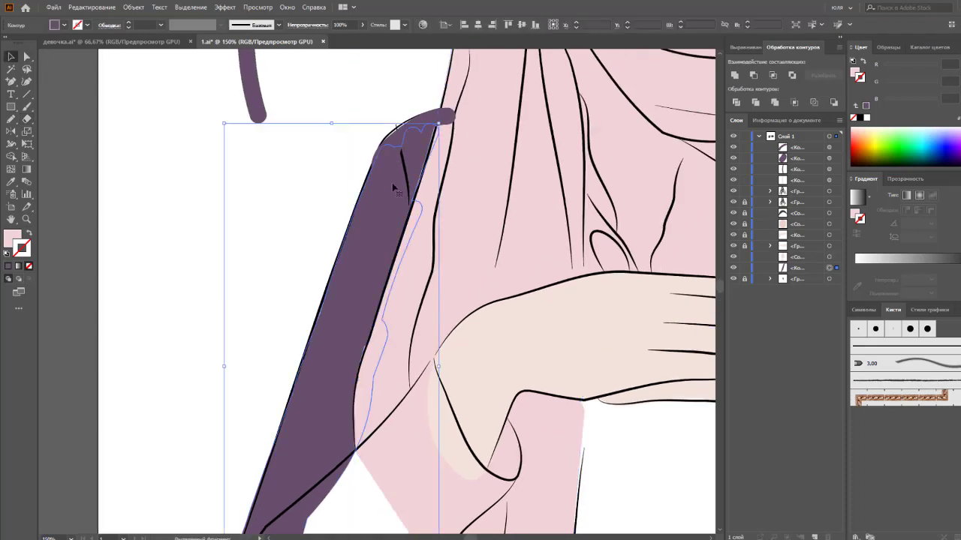
pyautogui.click(409, 142)
pyautogui.click(134, 7)
pyautogui.click(173, 124)
pyautogui.keyDown('shift'); pyautogui.click(386, 210); pyautogui.keyUp('shift')
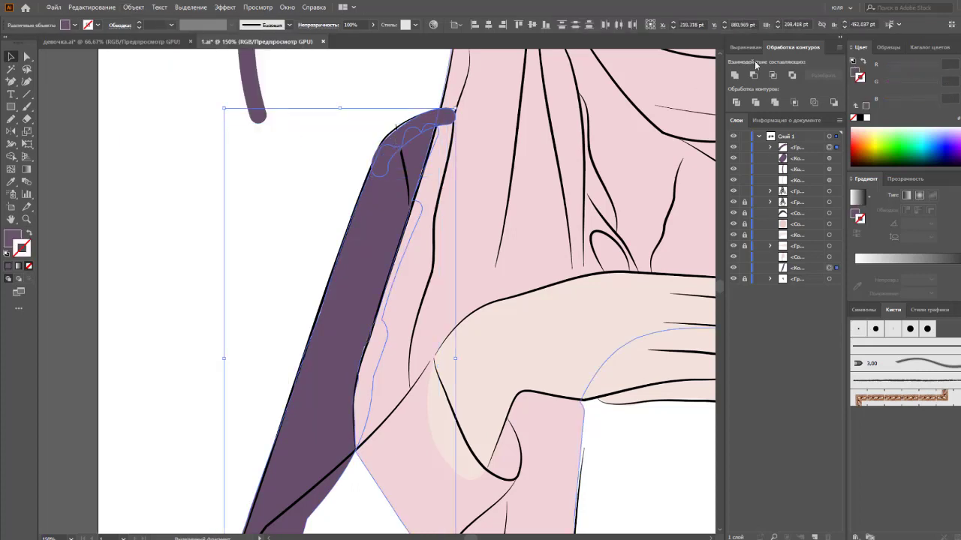
pyautogui.click(735, 75)
# Step: Drag anchor points with Direct Selection to reshape the top of the purple sleeve
pyautogui.press('a')
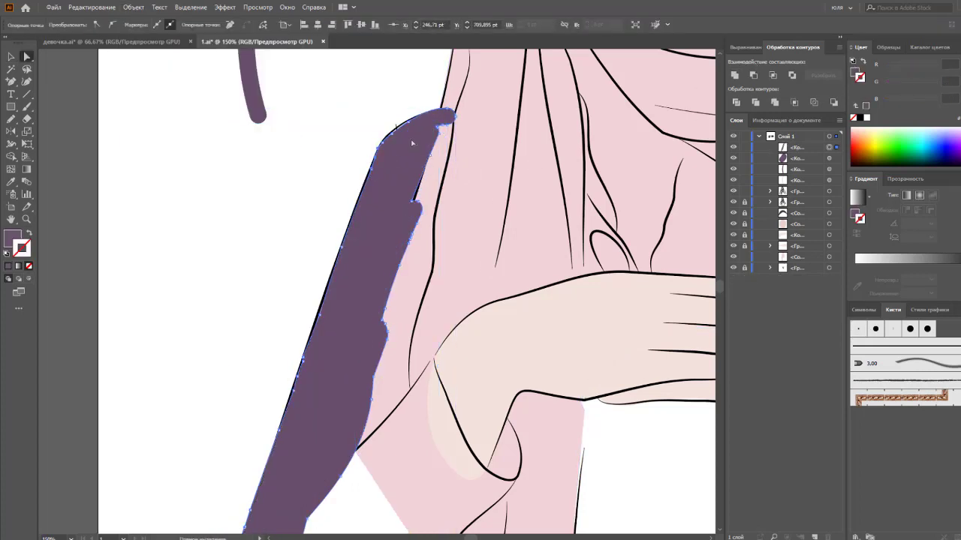
pyautogui.moveTo(388, 133); pyautogui.dragTo(412, 132)
pyautogui.click(289, 200)
pyautogui.scroll(-4, 271, 225)
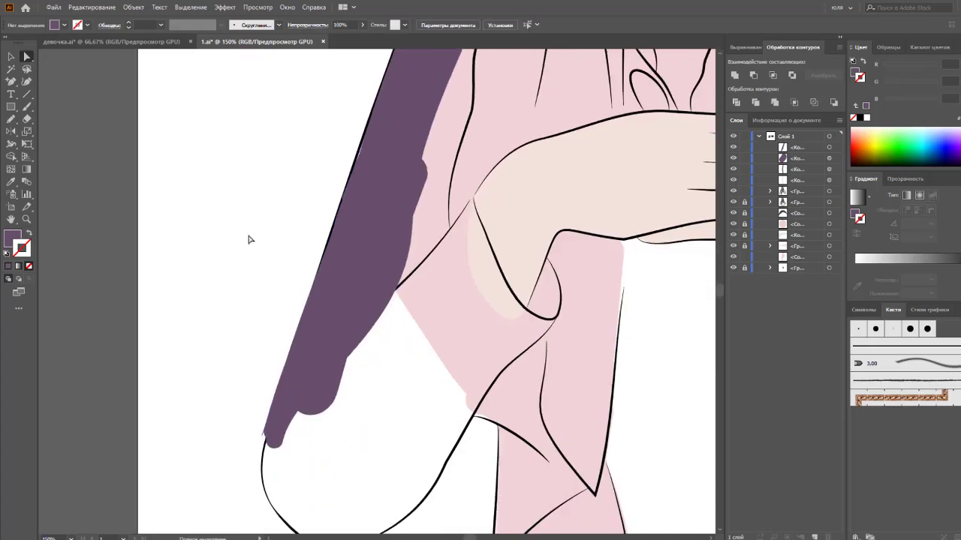
pyautogui.click(264, 240)
pyautogui.hotkey('ctrl', '[')
pyautogui.click(392, 369)
pyautogui.press('v')
pyautogui.scroll(3, 347, 289)
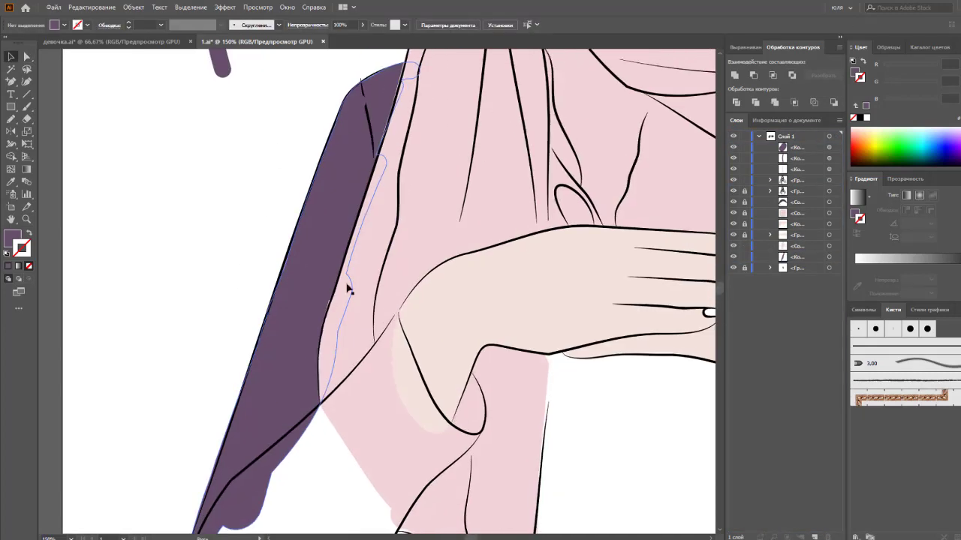
# Step: Smooth the pink hijab's outline with Object > Path > Simplify
pyautogui.click(347, 289)
pyautogui.click(133, 6)
pyautogui.click(465, 317)
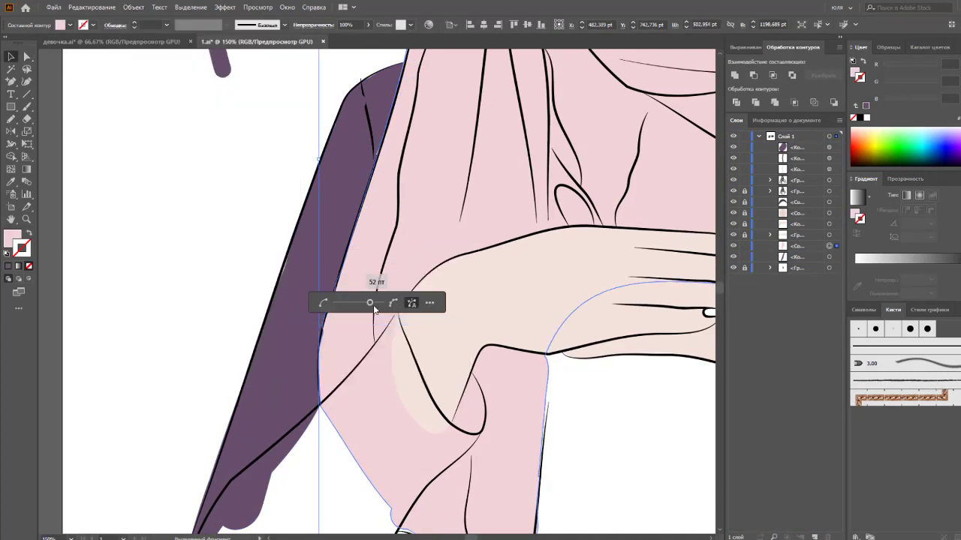
pyautogui.moveTo(373, 306); pyautogui.dragTo(357, 305)
pyautogui.click(191, 235)
# Step: Paint a purple test stroke and a 5 pt dot beside the figure
pyautogui.scroll(4, 166, 330)
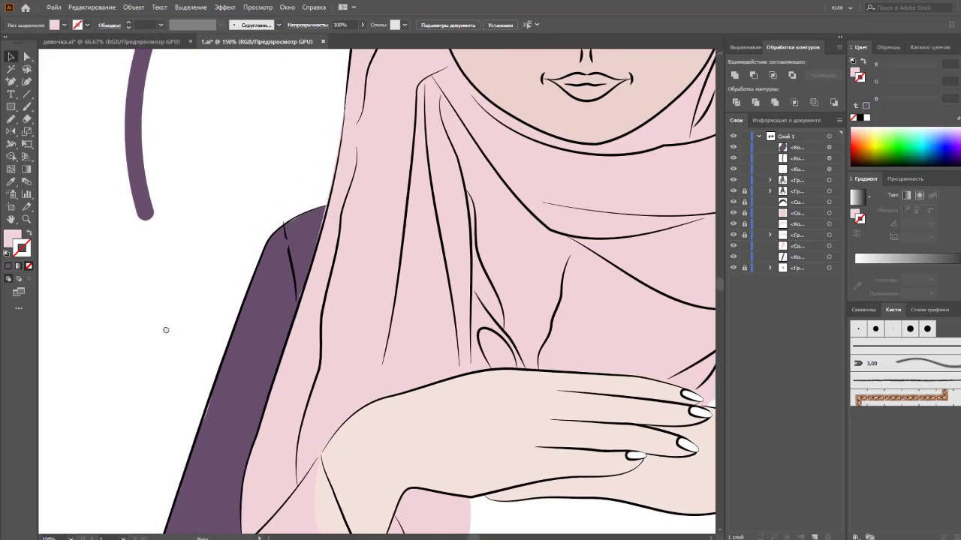
pyautogui.scroll(-5, 166, 330)
pyautogui.scroll(-3, 252, 189)
pyautogui.scroll(2, 262, 238)
pyautogui.scroll(2, 246, 280)
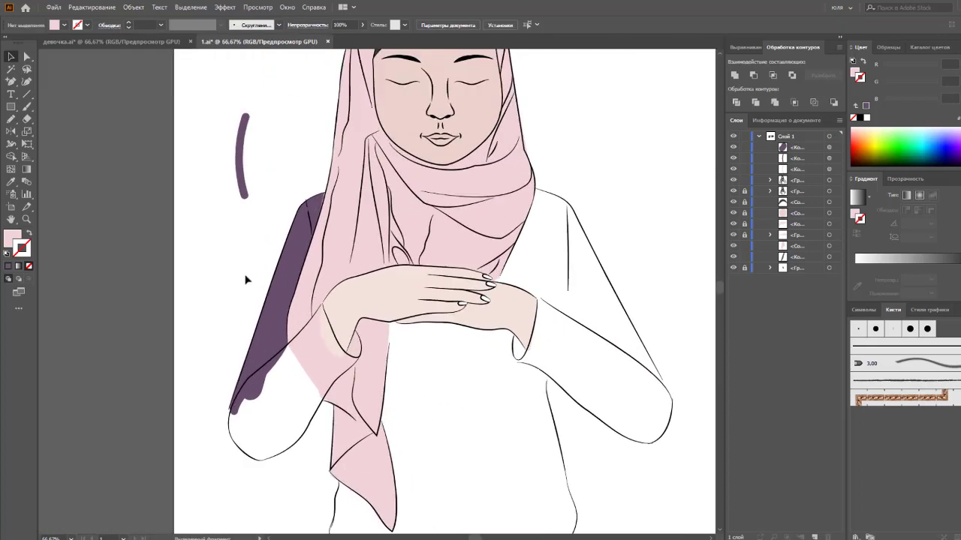
pyautogui.click(27, 106)
pyautogui.hotkey('ctrl', '-')
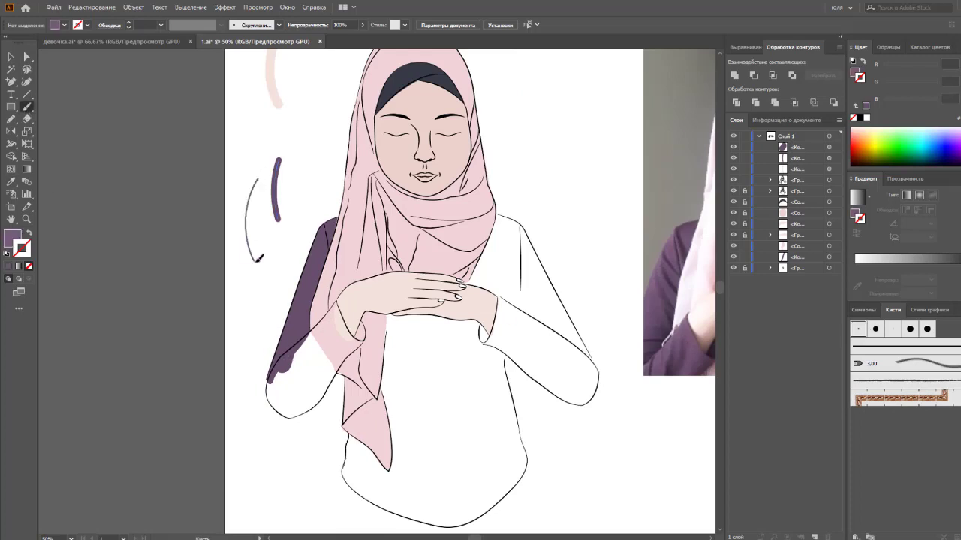
pyautogui.moveTo(257, 258); pyautogui.dragTo(255, 261)
pyautogui.click(161, 25)
pyautogui.click(174, 125)
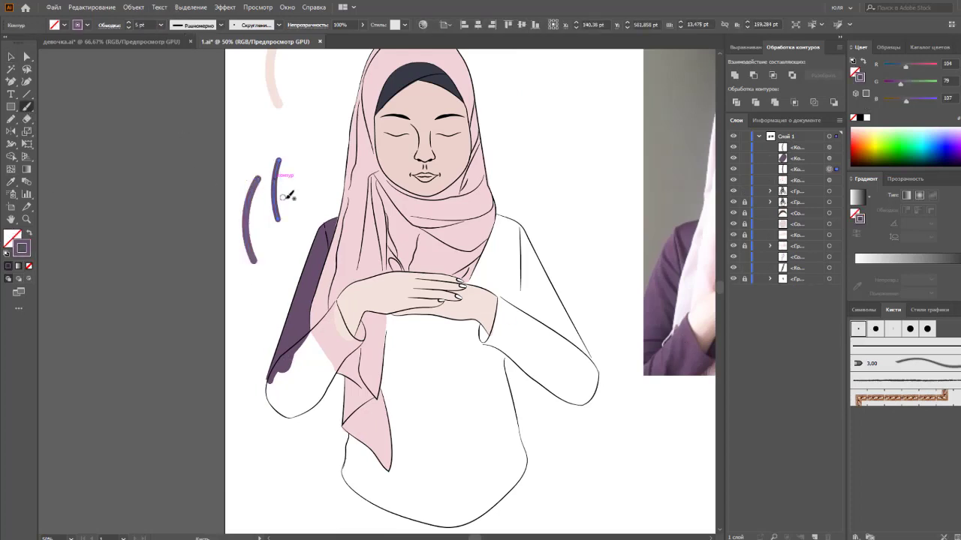
pyautogui.click(285, 198)
# Step: Paint a purple stroke along the sleeve's bottom tip
pyautogui.hotkey('ctrl', '+')
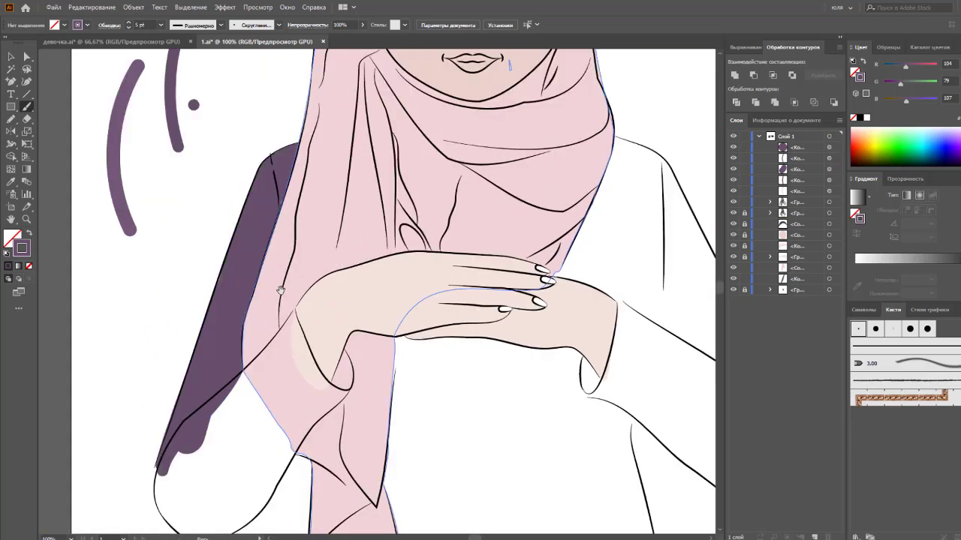
pyautogui.scroll(-5, 231, 342)
pyautogui.moveTo(230, 304); pyautogui.dragTo(255, 267)
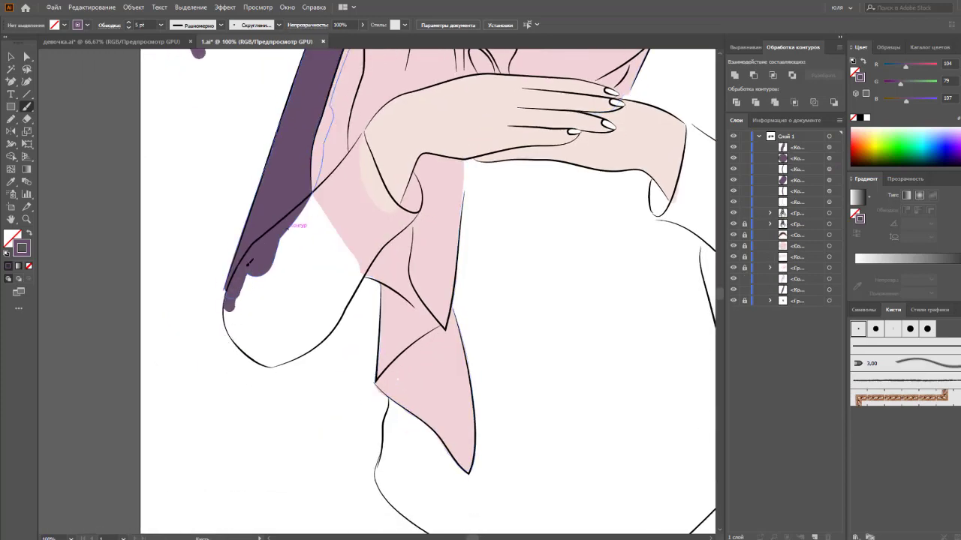
pyautogui.keyDown('ctrl'); pyautogui.click(230, 301); pyautogui.keyUp('ctrl')
pyautogui.keyDown('ctrl'); pyautogui.click(262, 281); pyautogui.keyUp('ctrl')
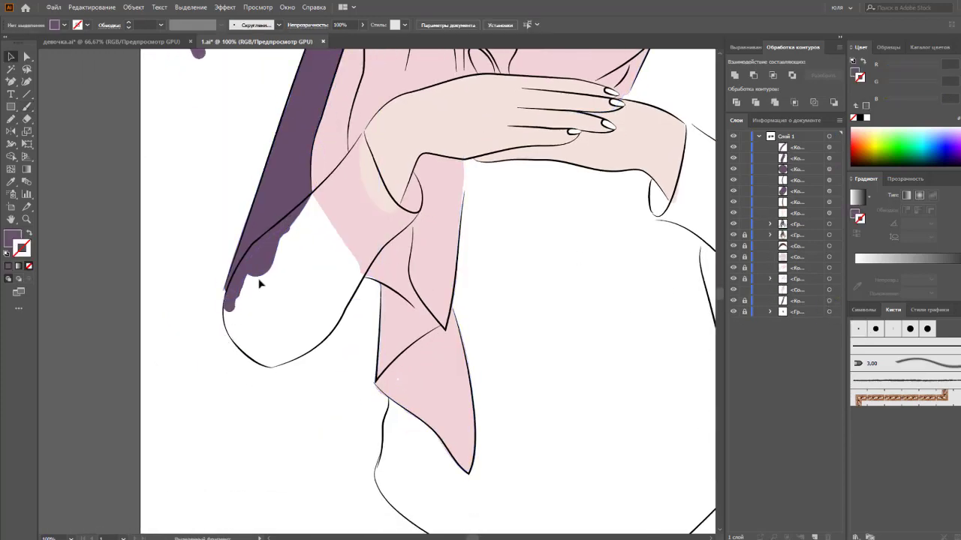
# Step: Paint a short 6 pt purple test stroke with no fill beside the sleeve
pyautogui.click(160, 25)
pyautogui.click(180, 131)
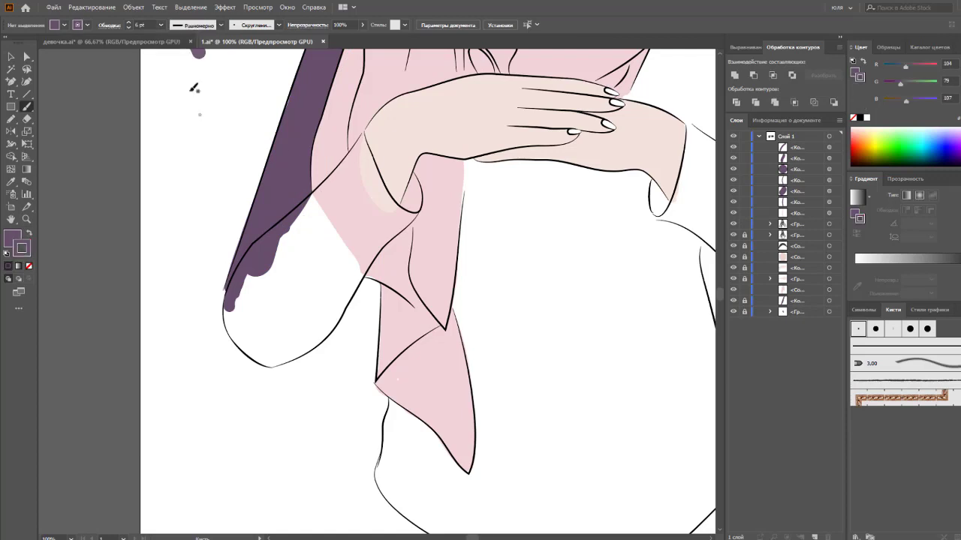
pyautogui.click(855, 118)
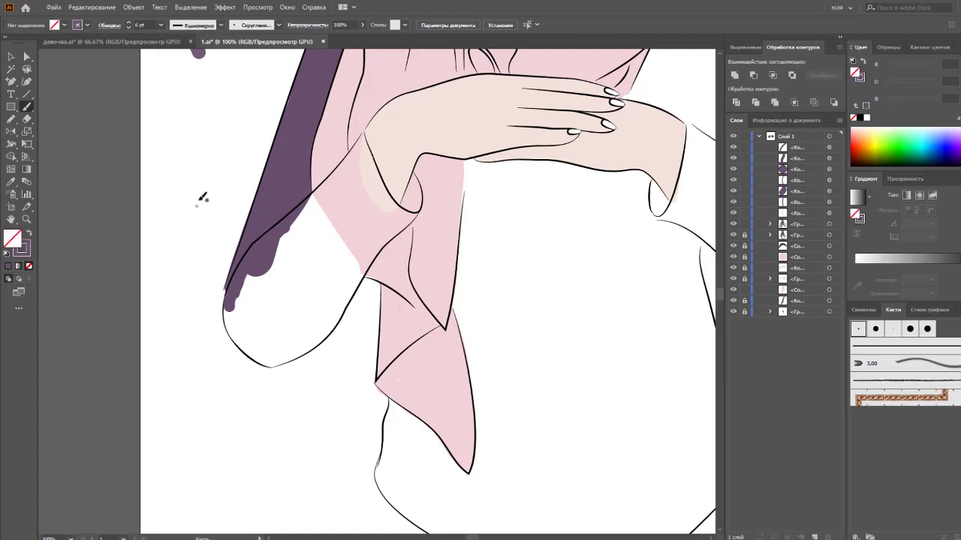
pyautogui.moveTo(208, 140); pyautogui.dragTo(211, 226)
pyautogui.hotkey('ctrl', 'z')
pyautogui.press('v')
pyautogui.press('b')
pyautogui.moveTo(216, 133); pyautogui.dragTo(213, 195)
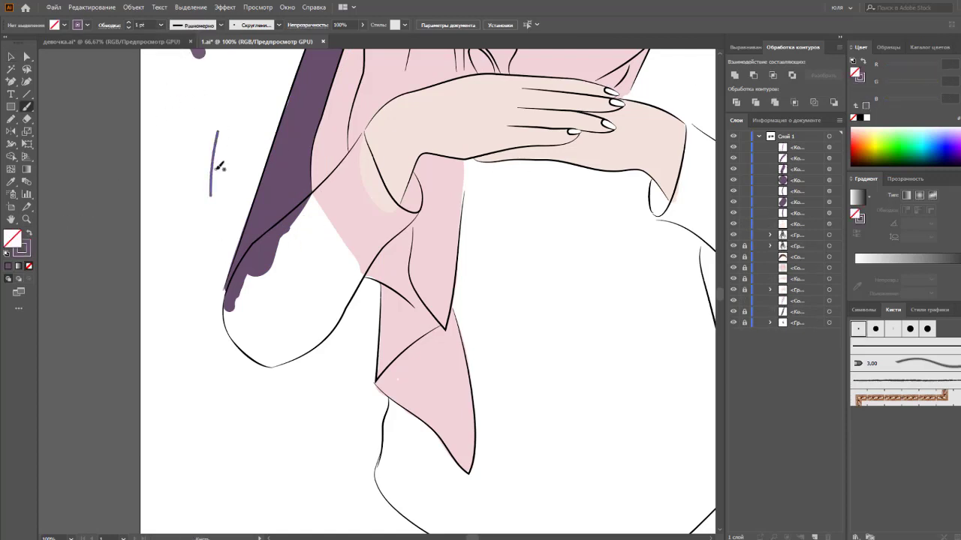
pyautogui.press('v')
pyautogui.click(161, 25)
# Step: Outline the sleeve with 7 pt purple strokes from the upper arm around the elbow
pyautogui.click(175, 140)
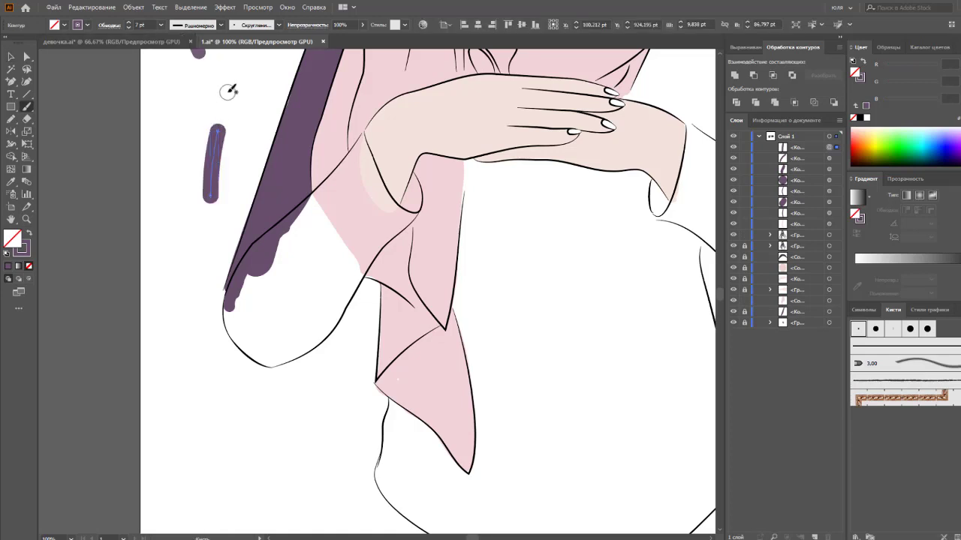
pyautogui.click(228, 93)
pyautogui.press('b')
pyautogui.moveTo(289, 247); pyautogui.dragTo(300, 218)
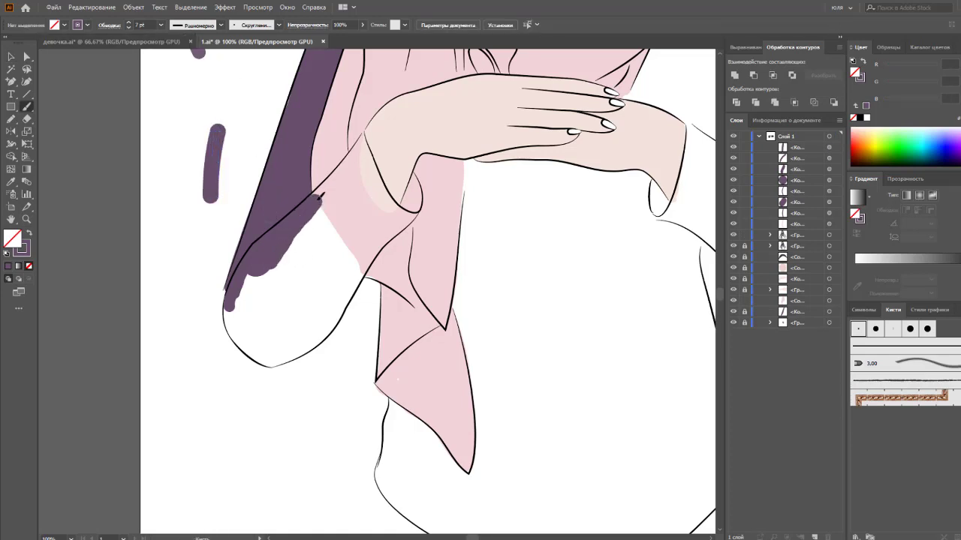
pyautogui.moveTo(336, 182); pyautogui.dragTo(361, 150)
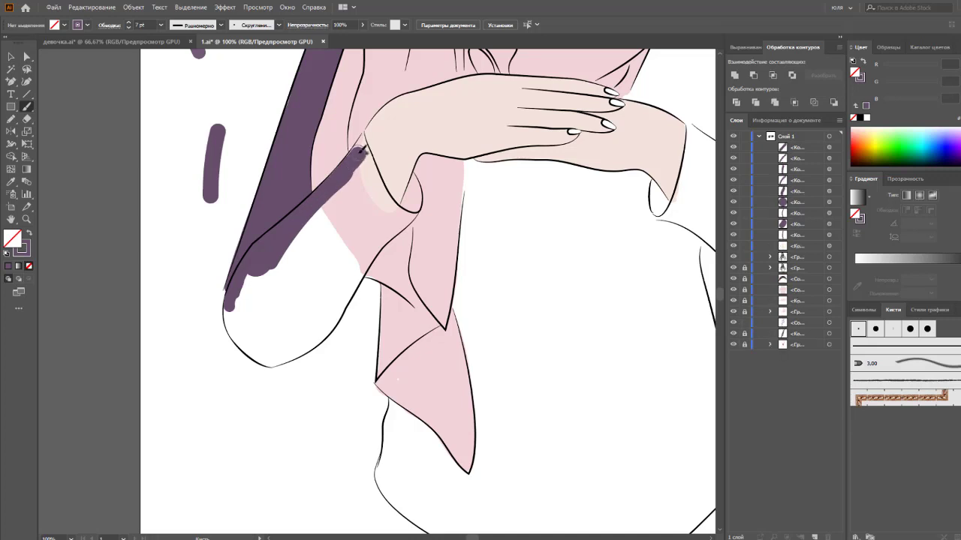
pyautogui.click(232, 325)
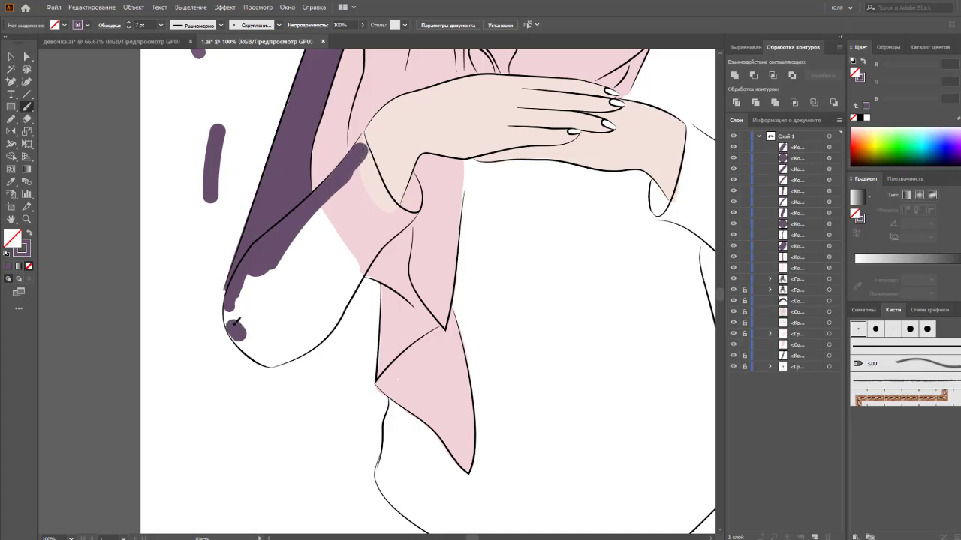
pyautogui.moveTo(228, 304); pyautogui.dragTo(246, 337)
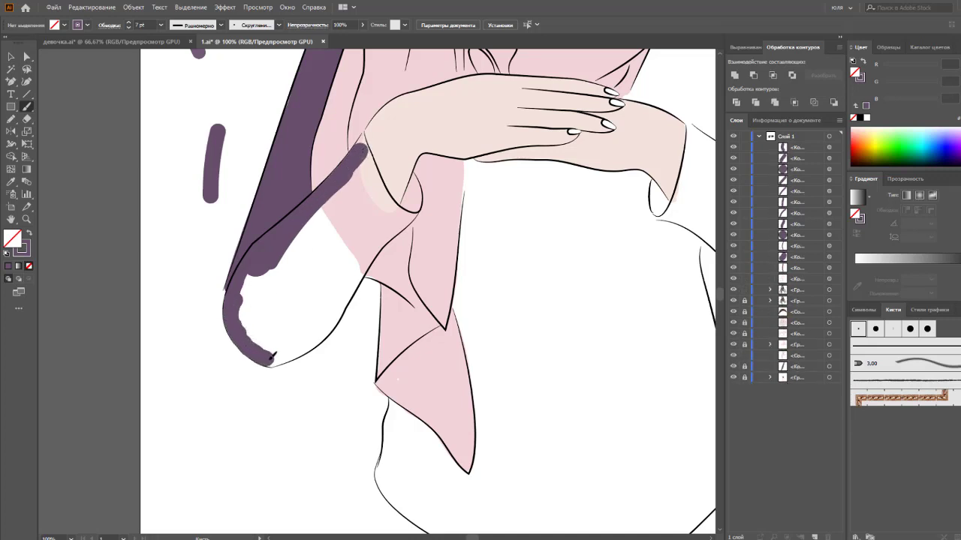
pyautogui.moveTo(303, 345); pyautogui.dragTo(314, 336)
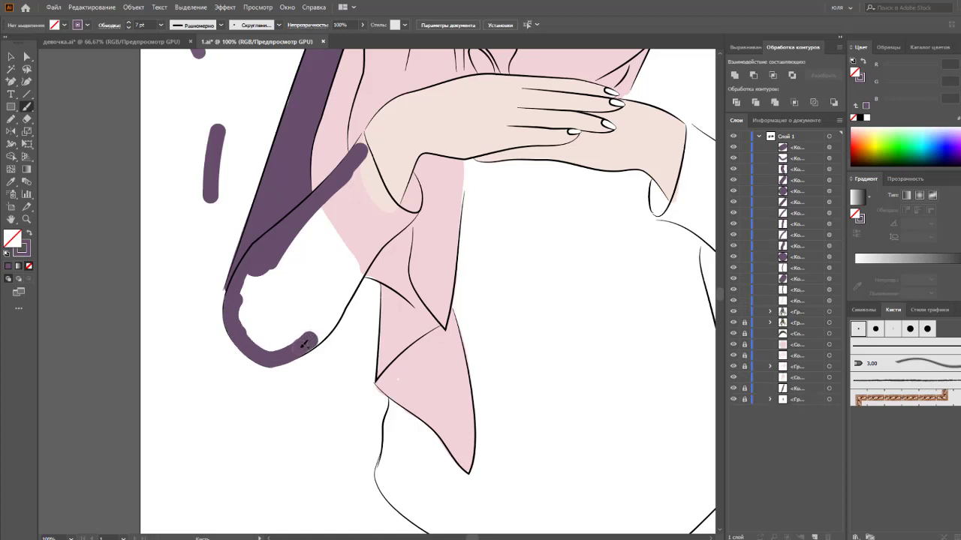
pyautogui.moveTo(345, 300); pyautogui.dragTo(397, 224)
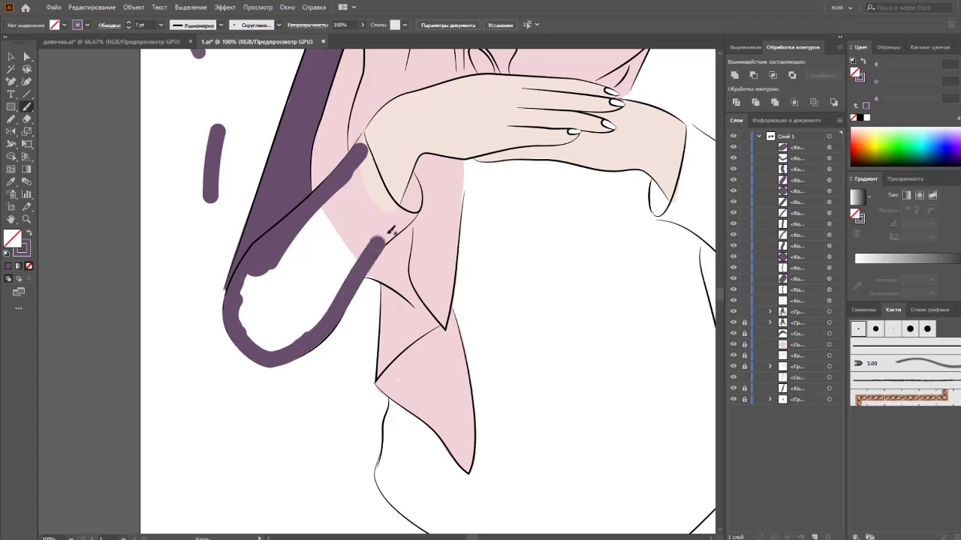
pyautogui.moveTo(362, 156)
pyautogui.mouseDown()
pyautogui.moveTo(367, 150)
pyautogui.moveTo(403, 216)
pyautogui.mouseUp()
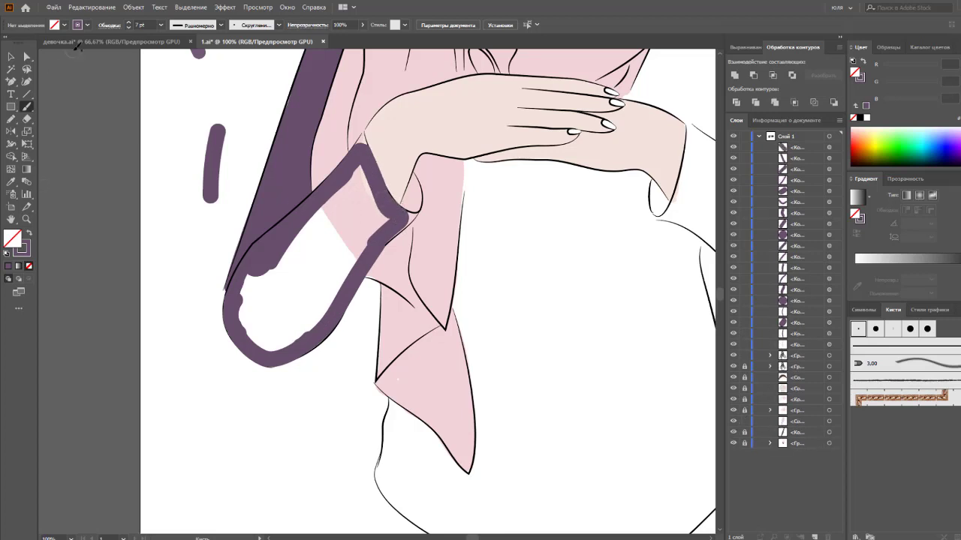
# Step: Trace the cuff edge in 2 pt purple, then fill the sleeve interior at 12 pt
pyautogui.click(160, 25)
pyautogui.click(175, 82)
pyautogui.moveTo(368, 135)
pyautogui.mouseDown()
pyautogui.moveTo(389, 222)
pyautogui.moveTo(428, 216)
pyautogui.mouseUp()
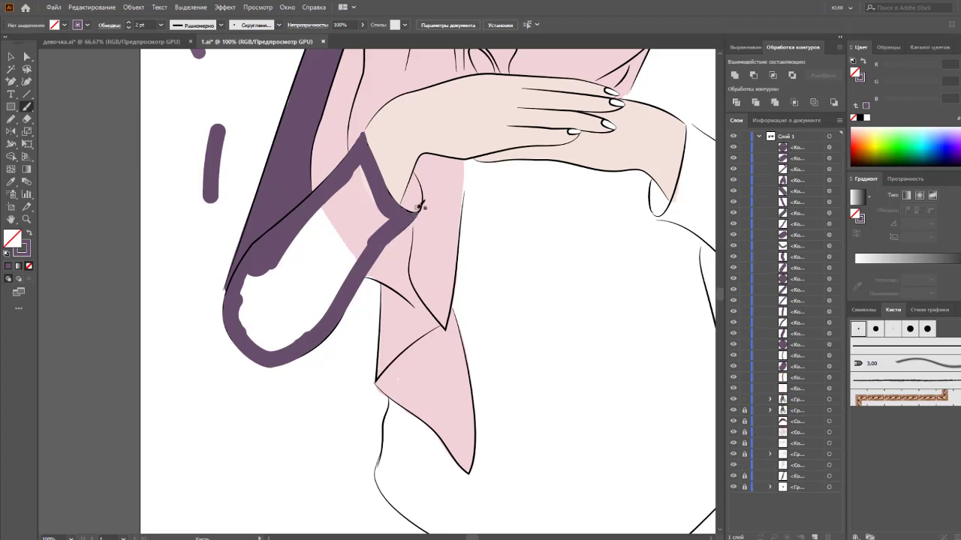
pyautogui.click(160, 25)
pyautogui.click(174, 225)
pyautogui.moveTo(362, 169)
pyautogui.mouseDown()
pyautogui.moveTo(357, 237)
pyautogui.moveTo(277, 259)
pyautogui.moveTo(251, 315)
pyautogui.moveTo(271, 321)
pyautogui.mouseUp()
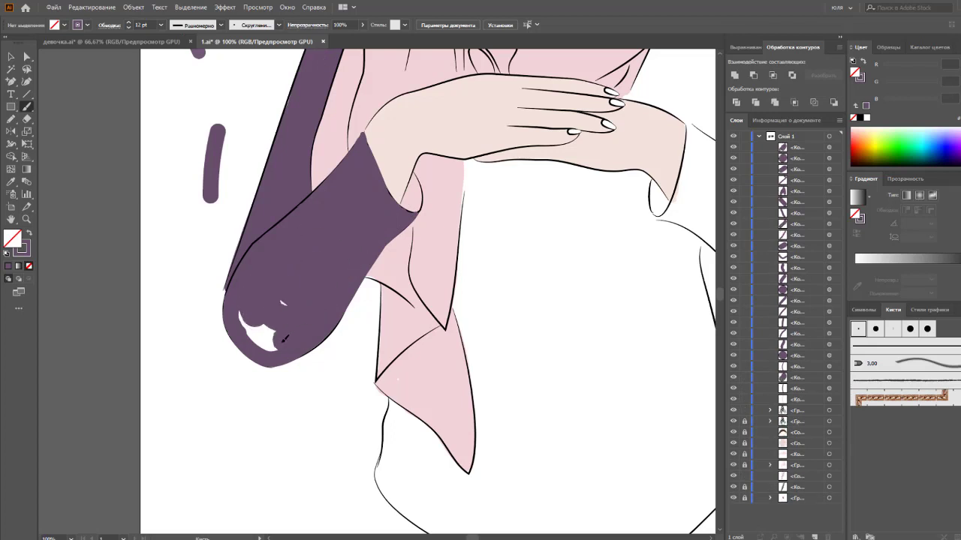
# Step: Box-select the purple sleeve strokes, Expand them and Unite into one shape
pyautogui.press('v')
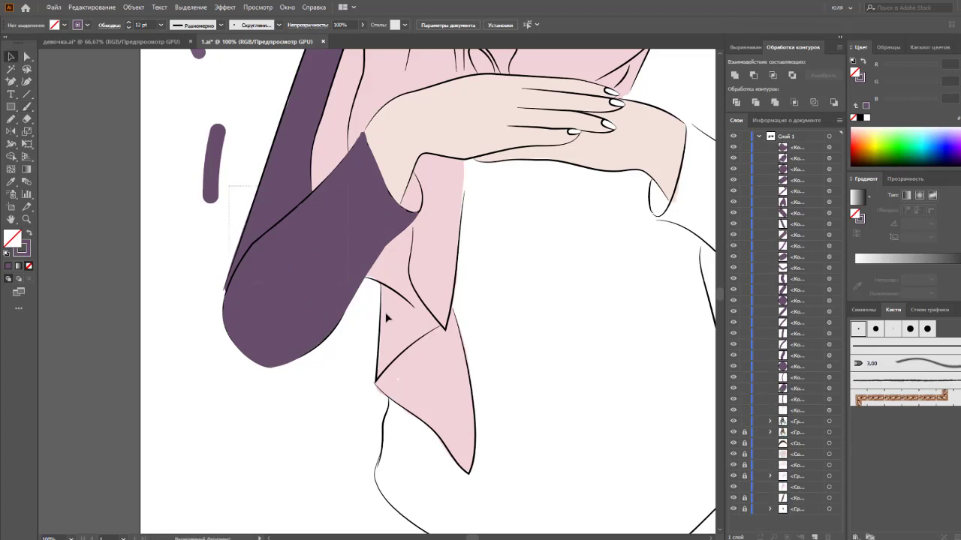
pyautogui.click(319, 248)
pyautogui.click(428, 203)
pyautogui.hotkey('ctrl', 'shift', 'a')
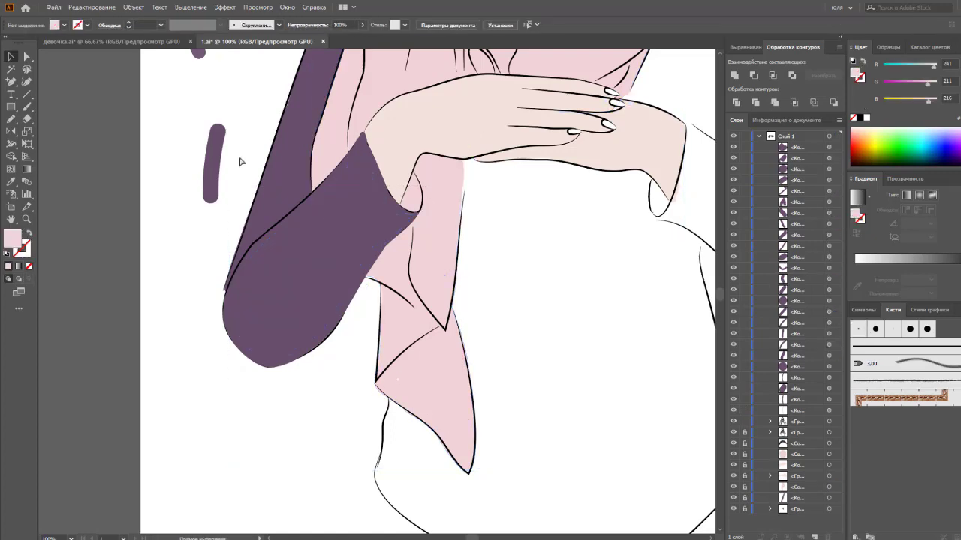
pyautogui.hotkey('ctrl', '-')
pyautogui.hotkey('ctrl', '-')
pyautogui.moveTo(293, 190); pyautogui.dragTo(431, 363)
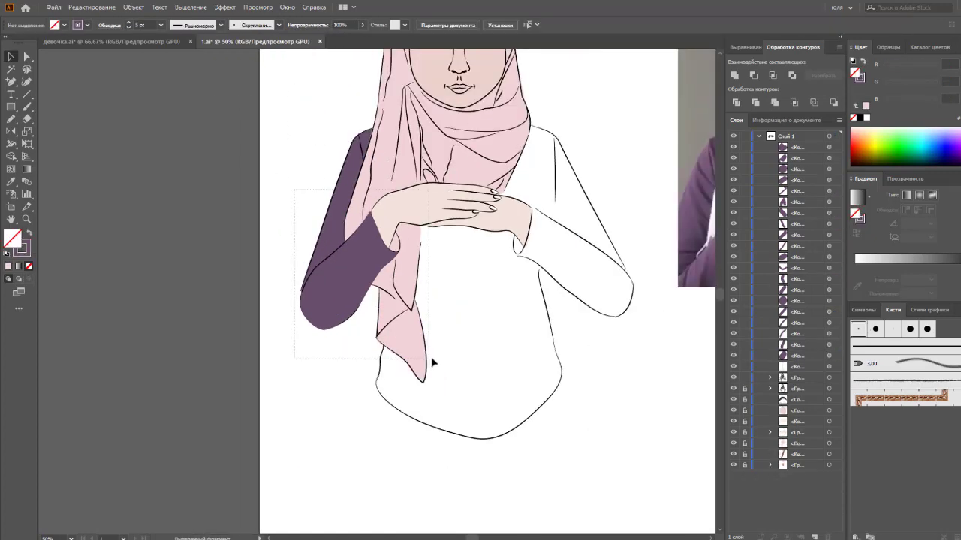
pyautogui.click(133, 7)
pyautogui.click(162, 141)
pyautogui.click(735, 75)
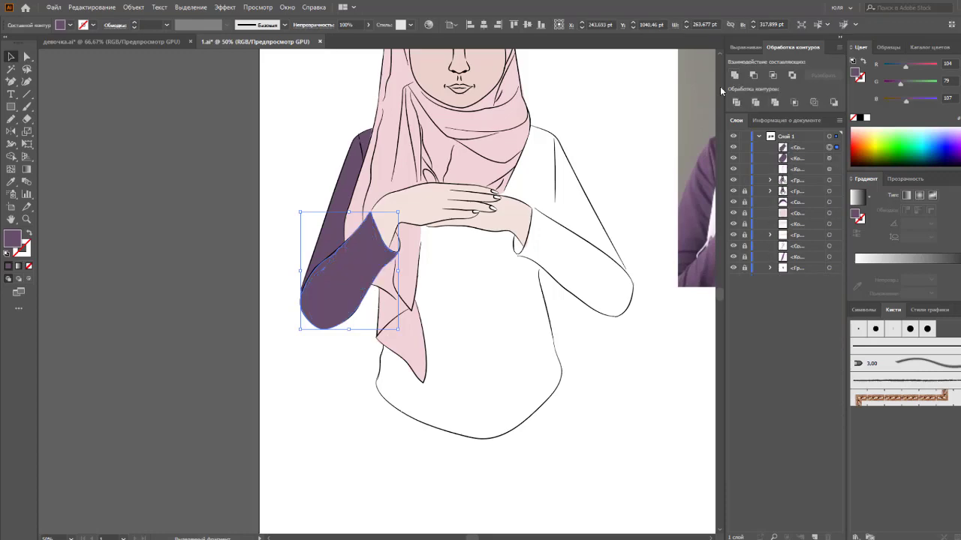
# Step: Simplify the sleeve path to fewer anchor points for a smoother outline
pyautogui.hotkey('ctrl', '+')
pyautogui.hotkey('ctrl', '+')
pyautogui.hotkey('ctrl', '+')
pyautogui.click(133, 7)
pyautogui.moveTo(148, 256)
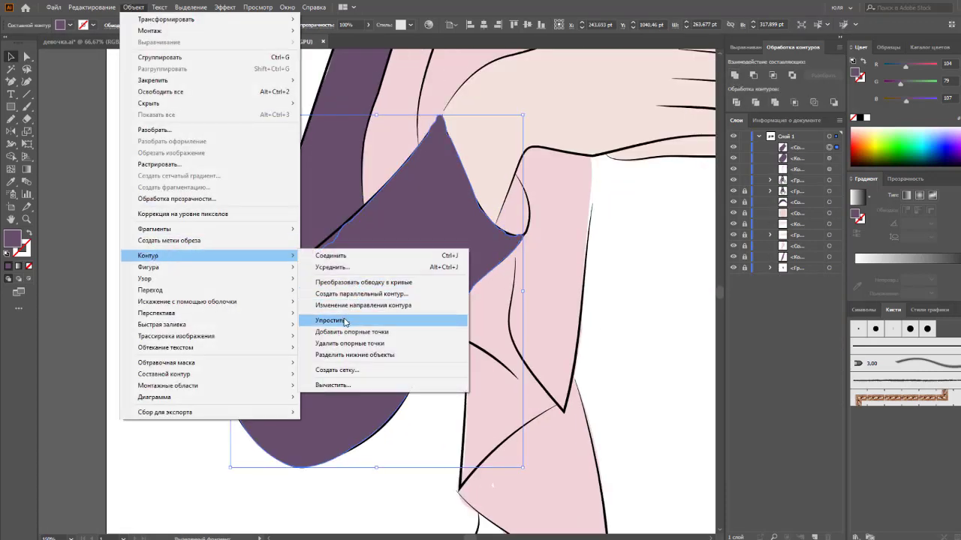
pyautogui.click(330, 321)
pyautogui.moveTo(363, 302); pyautogui.dragTo(346, 302)
pyautogui.press('Return')
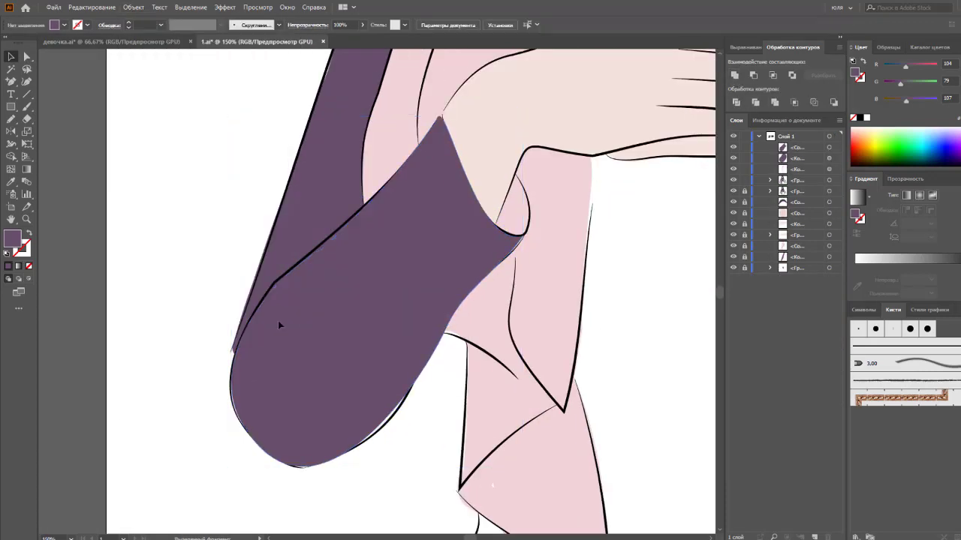
# Step: Reshape the sleeve's lower curve with the Pen tool and send it behind the hijab
pyautogui.hotkey('ctrl', 'shift', 'a')
pyautogui.click(345, 436)
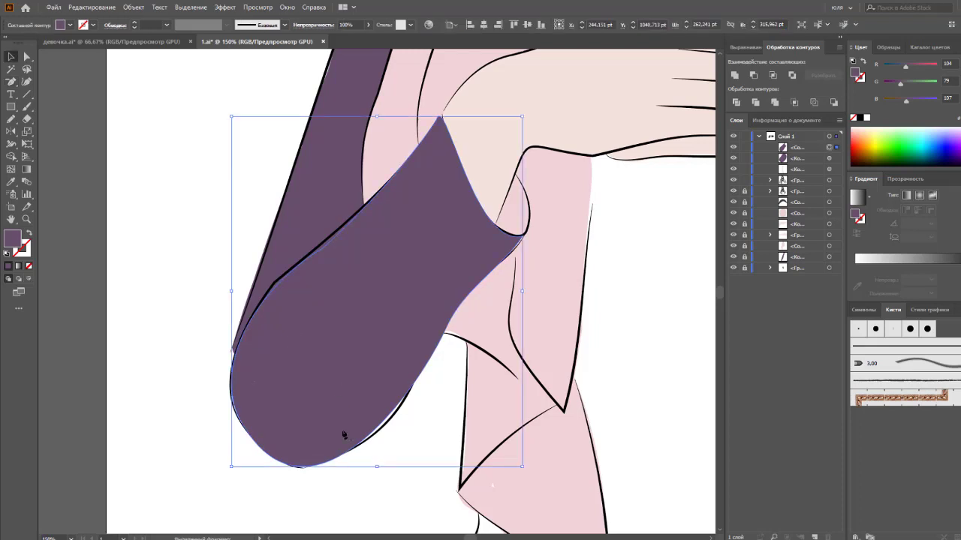
pyautogui.press('p')
pyautogui.hotkey('ctrl', 'shift', 'a')
pyautogui.keyDown('ctrl'); pyautogui.click(369, 429); pyautogui.keyUp('ctrl')
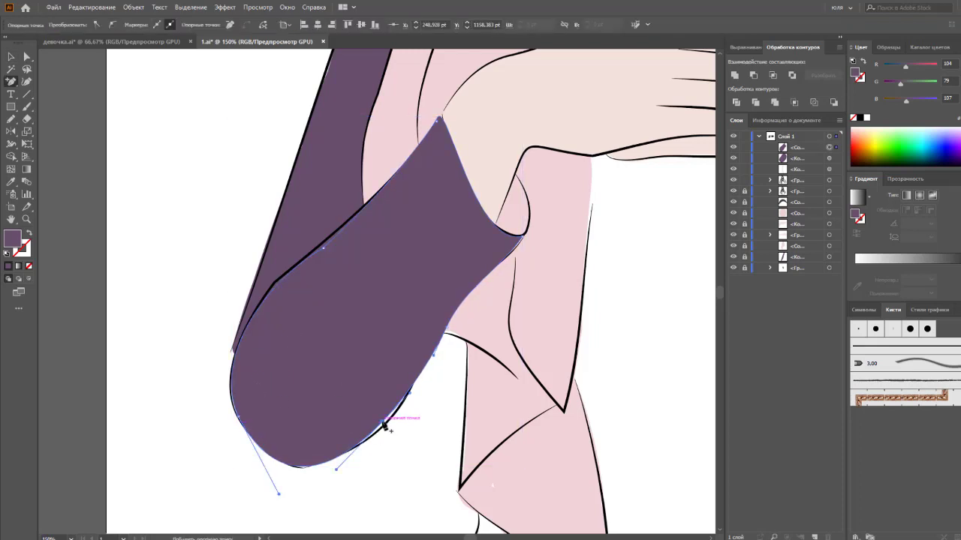
pyautogui.moveTo(386, 428); pyautogui.dragTo(385, 420)
pyautogui.press('v')
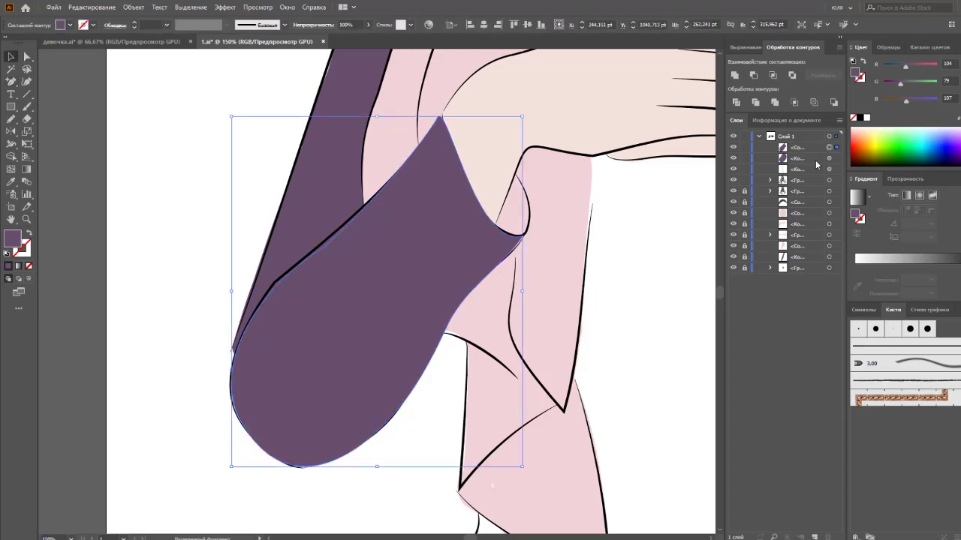
pyautogui.hotkey('ctrl', 'shift', 'a')
# Step: Move the sleeve lower in the layer stack and adjust its purple colour
pyautogui.moveTo(797, 148)
pyautogui.mouseDown()
pyautogui.moveTo(794, 248)
pyautogui.moveTo(797, 201)
pyautogui.mouseUp()
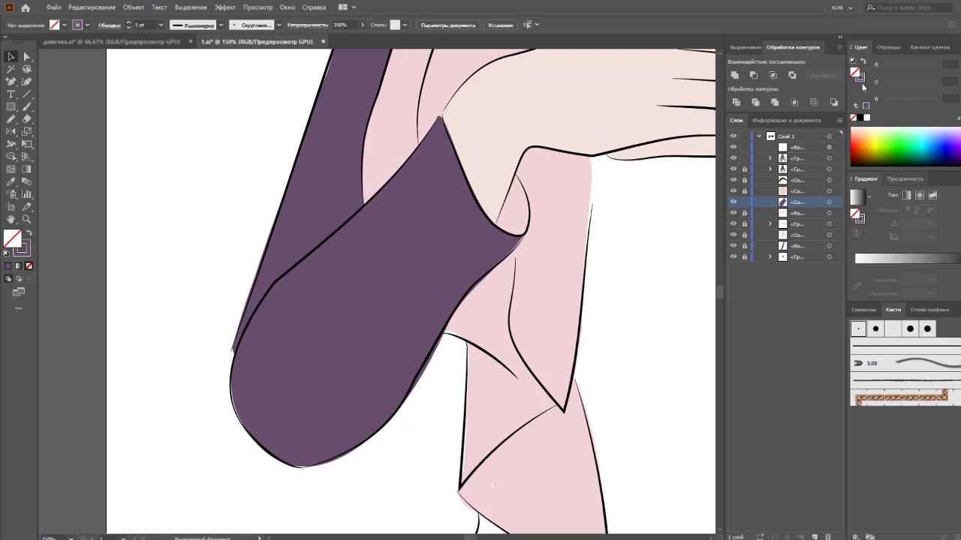
pyautogui.click(829, 202)
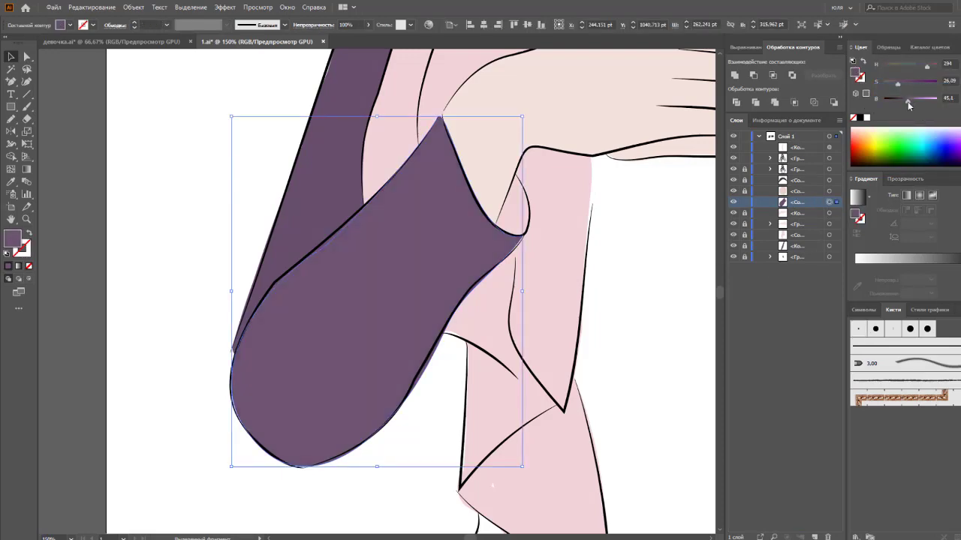
pyautogui.click(620, 265)
# Step: Bring the figure and reference photo into view and switch to the Eyedropper
pyautogui.scroll(-4, 470, 386)
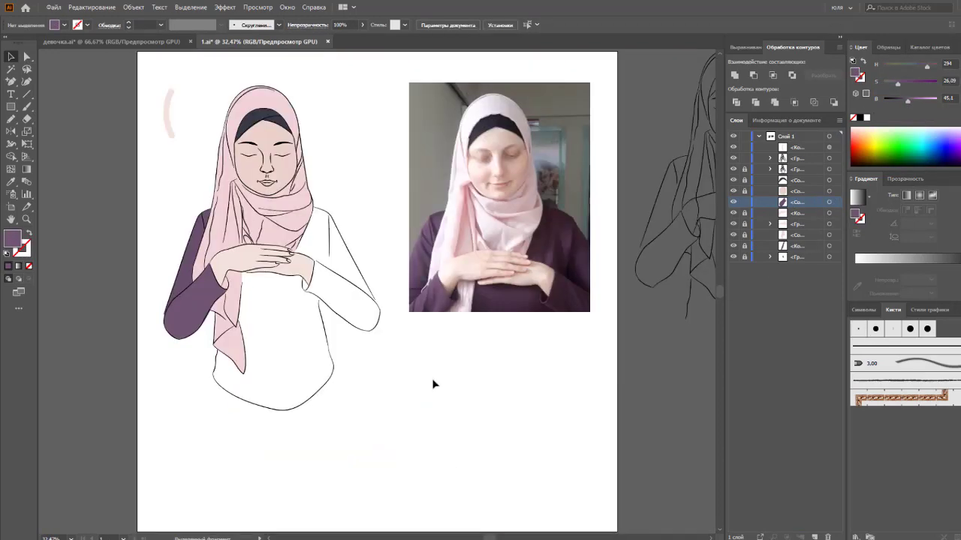
pyautogui.scroll(1, 369, 384)
pyautogui.moveTo(369, 384); pyautogui.dragTo(478, 400)
pyautogui.scroll(1, 389, 375)
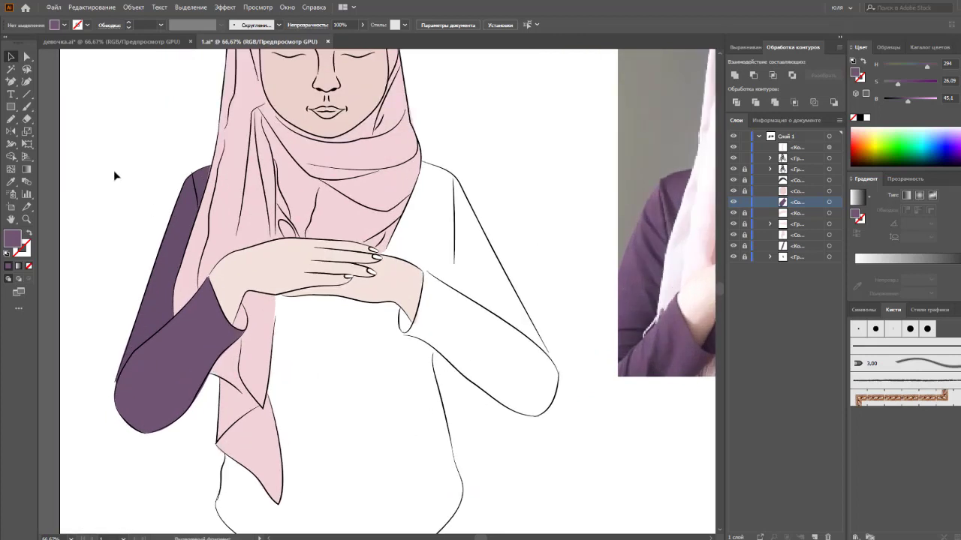
pyautogui.click(13, 180)
pyautogui.click(30, 234)
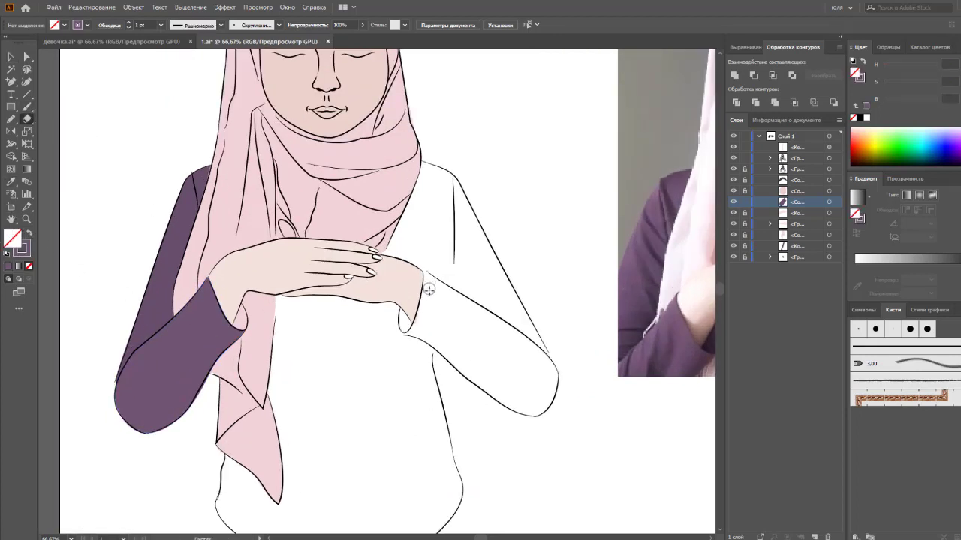
# Step: Set the purple Paintbrush to an 8 pt stroke weight after a test curve
pyautogui.press('v')
pyautogui.click(161, 24)
pyautogui.click(27, 106)
pyautogui.moveTo(165, 106); pyautogui.dragTo(152, 153)
pyautogui.click(161, 25)
pyautogui.click(171, 152)
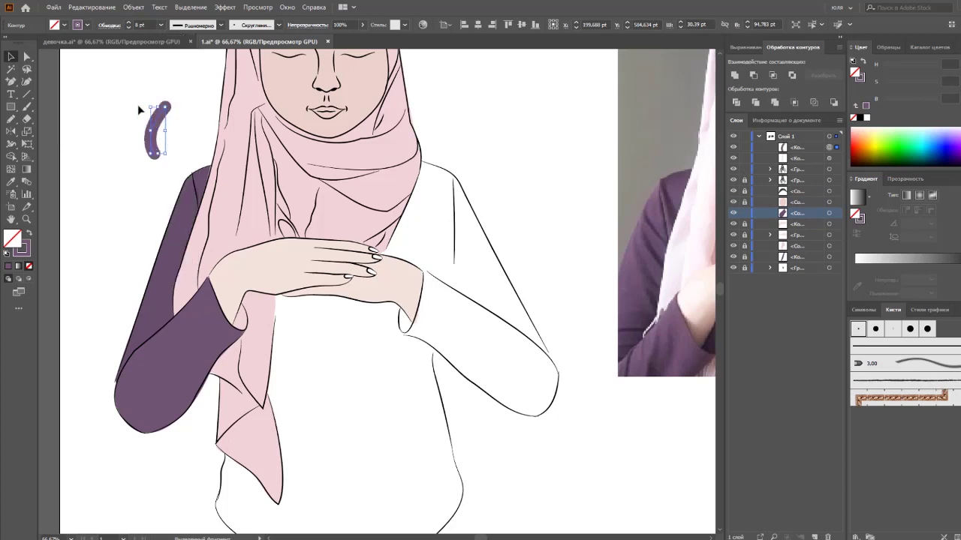
pyautogui.press('v')
pyautogui.click(128, 104)
pyautogui.press('b')
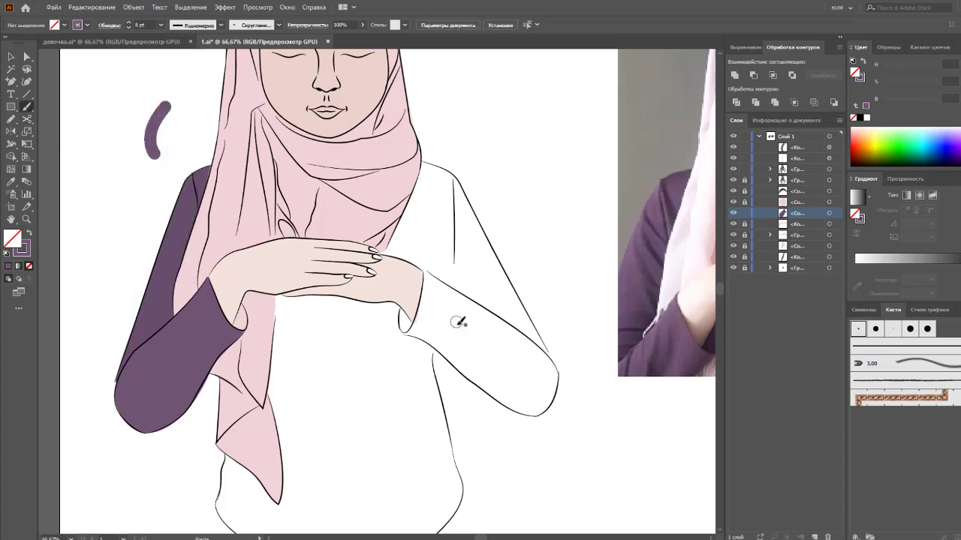
# Step: Paint purple strokes over the right sleeve, filling its interior with an 18 pt brush
pyautogui.moveTo(452, 304); pyautogui.dragTo(475, 367)
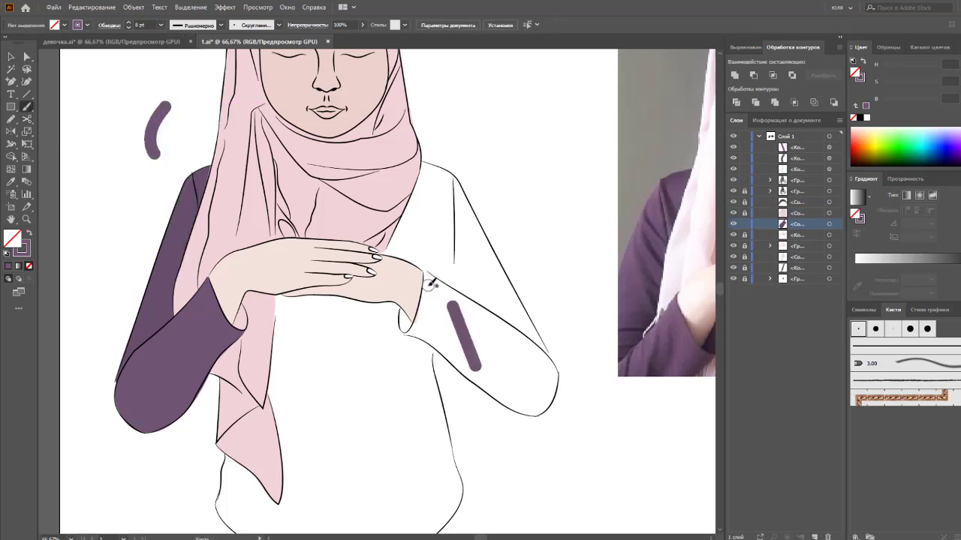
pyautogui.moveTo(432, 282)
pyautogui.mouseDown()
pyautogui.moveTo(422, 315)
pyautogui.moveTo(433, 296)
pyautogui.mouseUp()
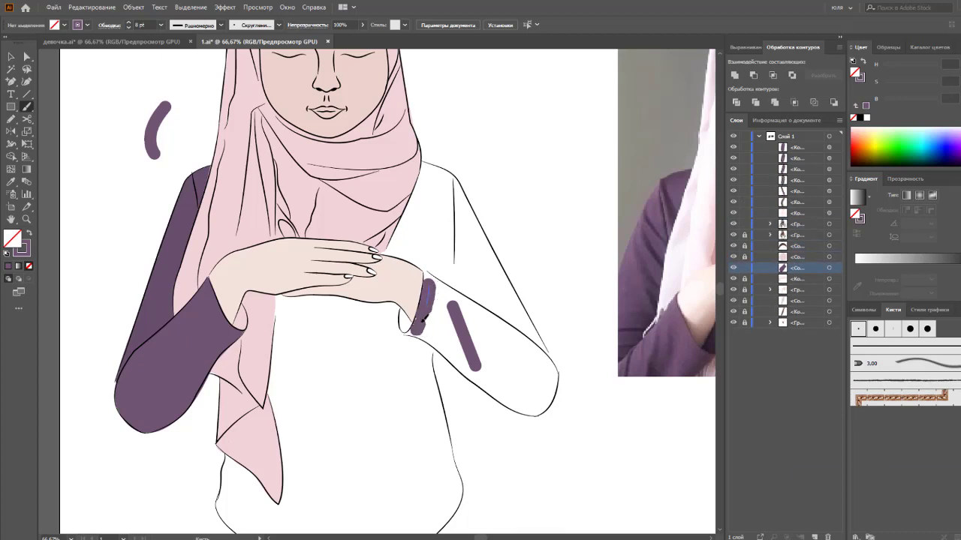
pyautogui.moveTo(434, 335)
pyautogui.mouseDown()
pyautogui.moveTo(446, 345)
pyautogui.moveTo(440, 340)
pyautogui.mouseUp()
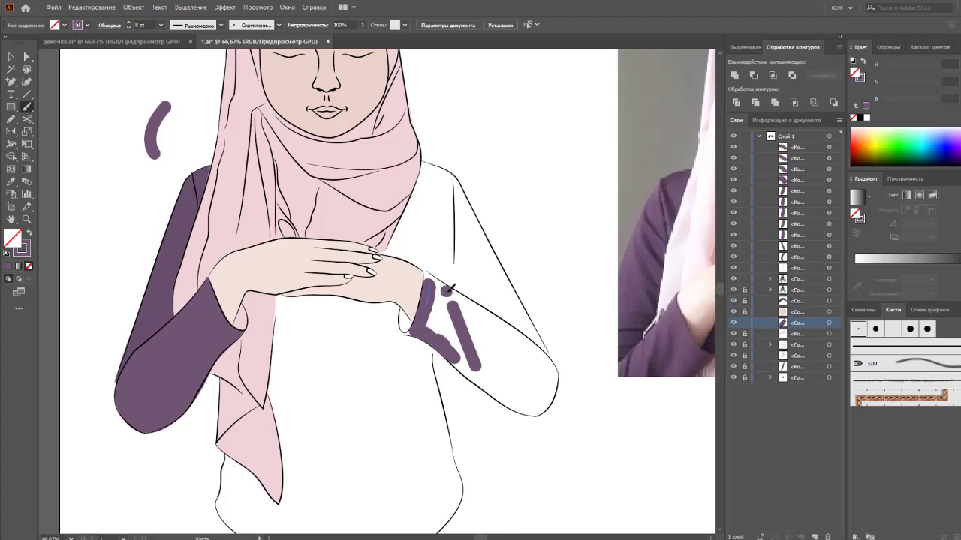
pyautogui.moveTo(429, 279)
pyautogui.mouseDown()
pyautogui.moveTo(511, 328)
pyautogui.moveTo(556, 381)
pyautogui.moveTo(527, 409)
pyautogui.mouseUp()
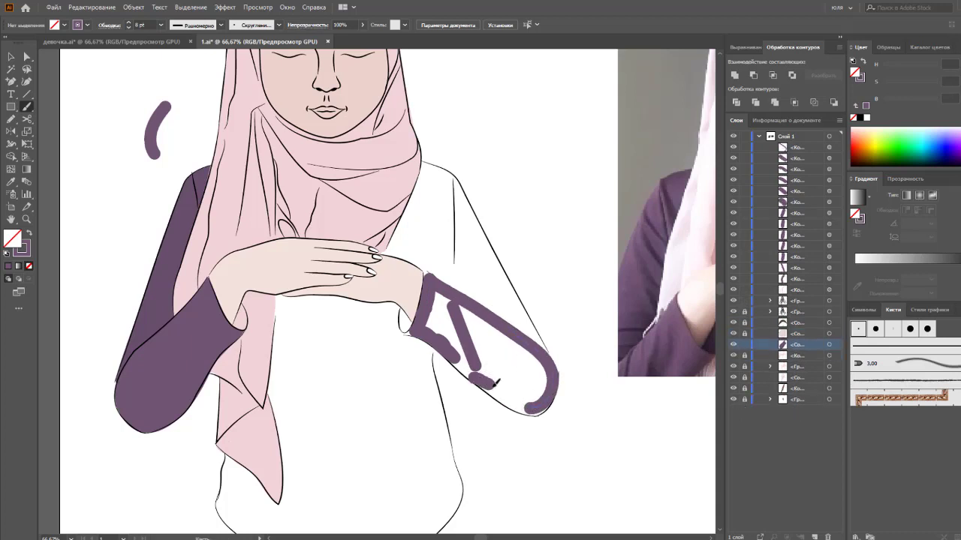
pyautogui.moveTo(486, 379); pyautogui.dragTo(512, 399)
pyautogui.moveTo(454, 358)
pyautogui.mouseDown()
pyautogui.moveTo(540, 406)
pyautogui.moveTo(531, 406)
pyautogui.mouseUp()
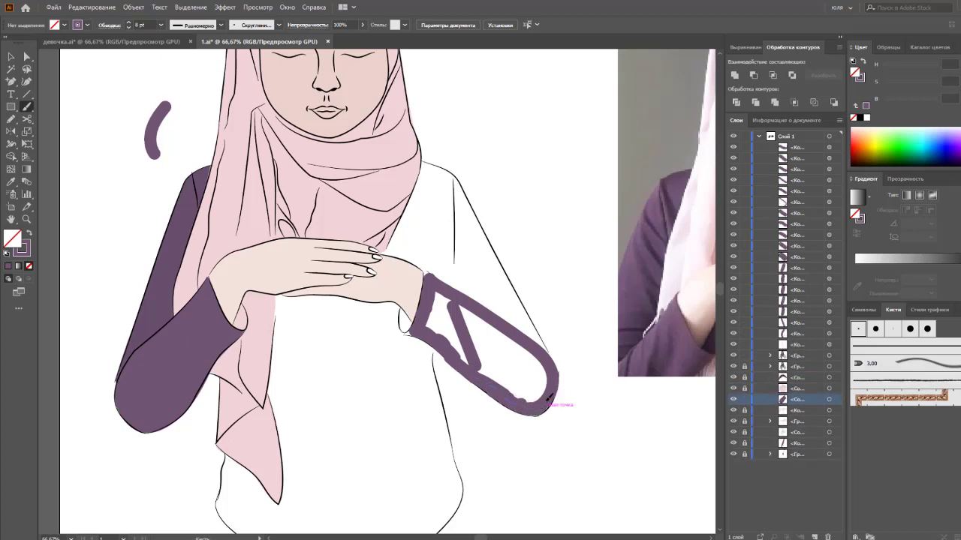
pyautogui.click(161, 24)
pyautogui.moveTo(435, 300)
pyautogui.mouseDown()
pyautogui.moveTo(518, 353)
pyautogui.moveTo(487, 346)
pyautogui.mouseUp()
# Step: Touch up gaps along the sleeve's cuff and edges with a 2 pt purple brush
pyautogui.press('v')
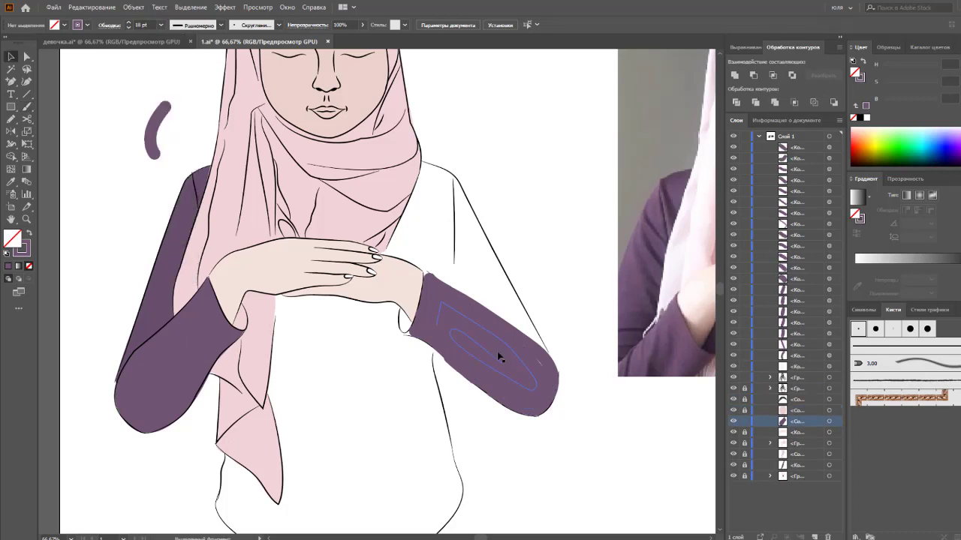
pyautogui.click(28, 110)
pyautogui.click(160, 25)
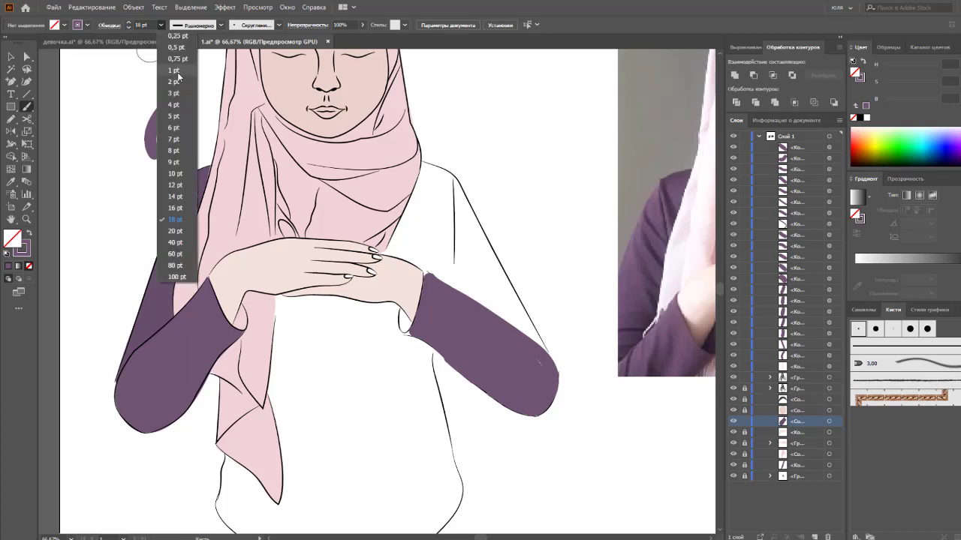
pyautogui.click(169, 82)
pyautogui.hotkey('ctrl', '+')
pyautogui.hotkey('ctrl', '+')
pyautogui.hotkey('ctrl', '+')
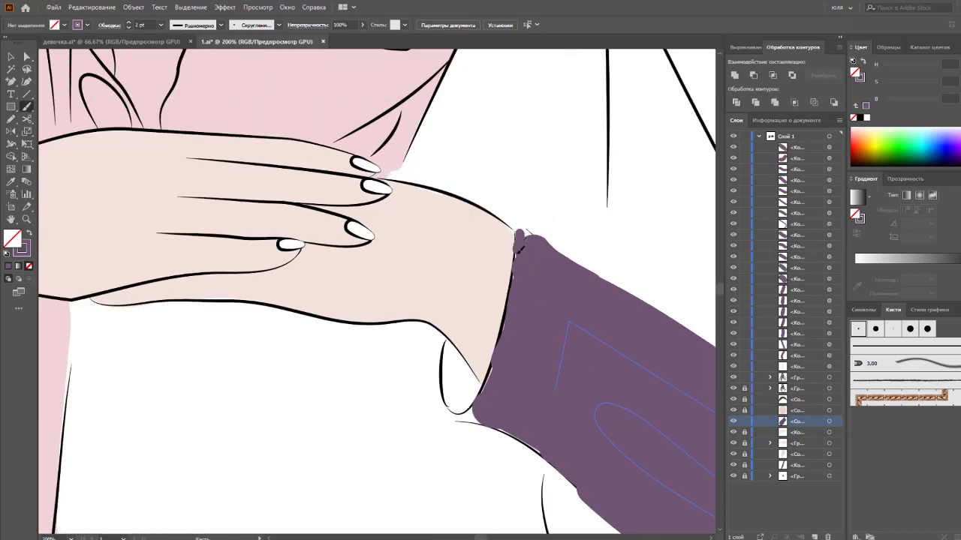
pyautogui.moveTo(518, 250); pyautogui.dragTo(504, 353)
pyautogui.moveTo(515, 301)
pyautogui.mouseDown()
pyautogui.moveTo(497, 392)
pyautogui.moveTo(485, 394)
pyautogui.moveTo(524, 232)
pyautogui.mouseUp()
pyautogui.moveTo(460, 410)
pyautogui.mouseDown()
pyautogui.moveTo(503, 424)
pyautogui.moveTo(486, 418)
pyautogui.mouseUp()
pyautogui.hotkey('ctrl', '-')
pyautogui.hotkey('ctrl', '-')
pyautogui.hotkey('ctrl', '-')
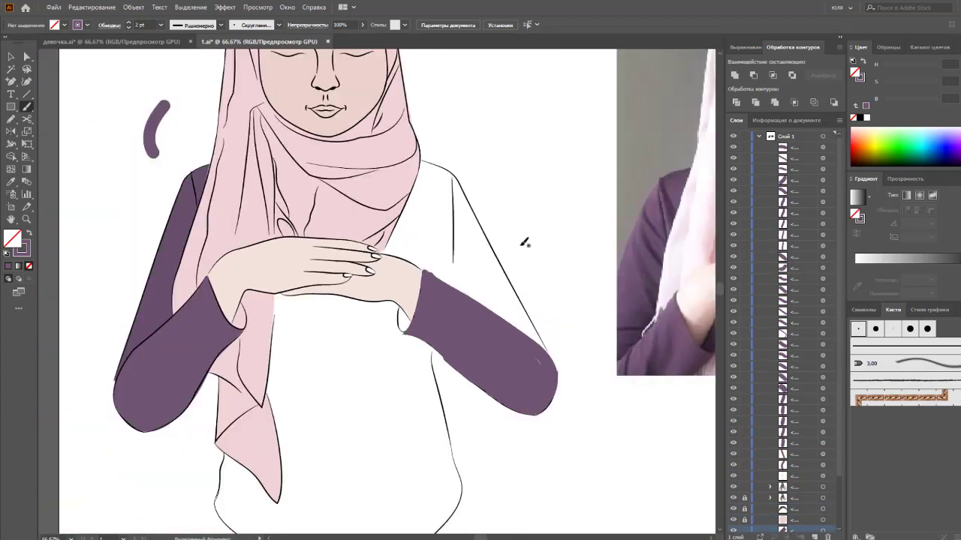
pyautogui.hotkey('ctrl', '+')
pyautogui.hotkey('ctrl', '+')
pyautogui.moveTo(600, 473)
pyautogui.mouseDown()
pyautogui.moveTo(637, 457)
pyautogui.moveTo(622, 472)
pyautogui.mouseUp()
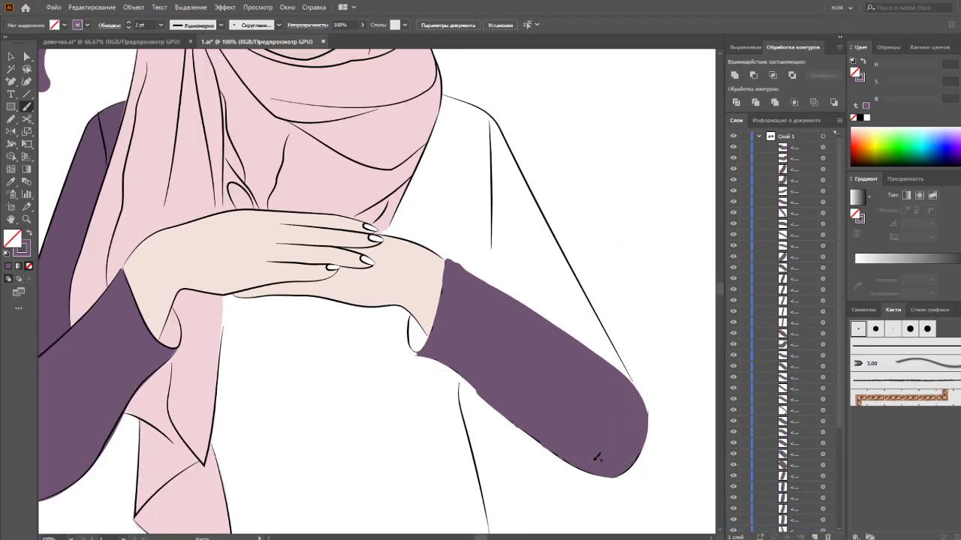
# Step: Expand the sleeve strokes, unite them into one shape, and move it lower in the stack
pyautogui.press('v')
pyautogui.moveTo(429, 247)
pyautogui.mouseDown()
pyautogui.moveTo(587, 389)
pyautogui.moveTo(670, 494)
pyautogui.mouseUp()
pyautogui.click(133, 7)
pyautogui.click(735, 75)
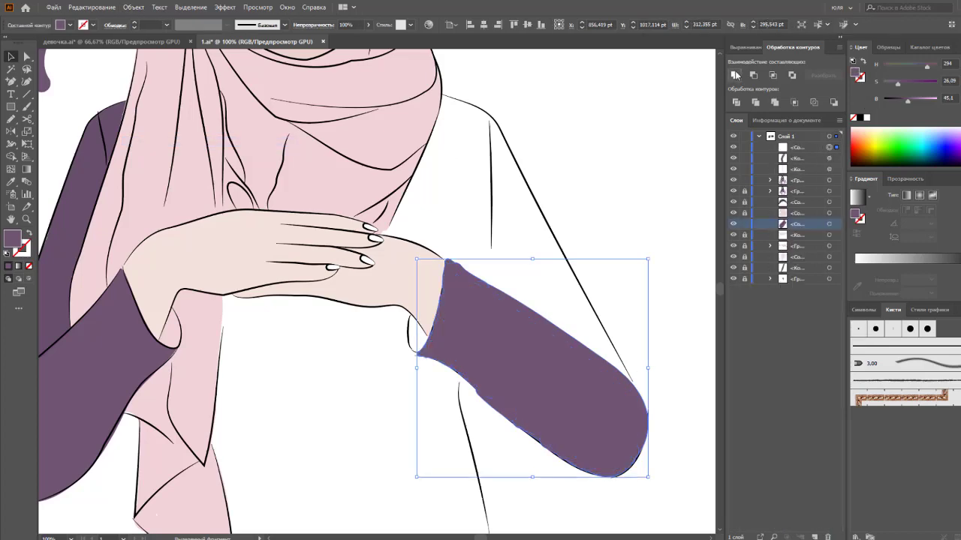
pyautogui.moveTo(804, 154); pyautogui.dragTo(800, 229)
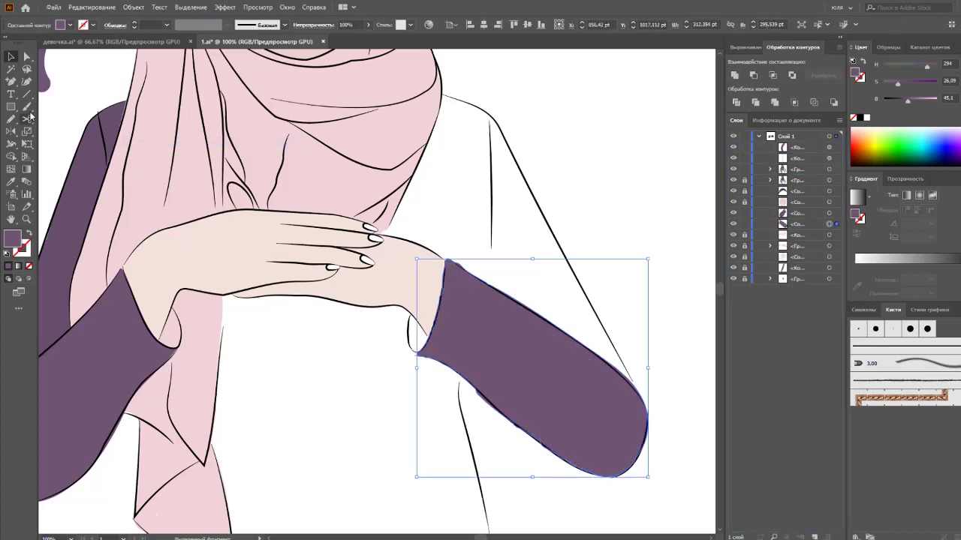
# Step: Simplify the merged sleeve path to reduce its anchor points
pyautogui.click(29, 118)
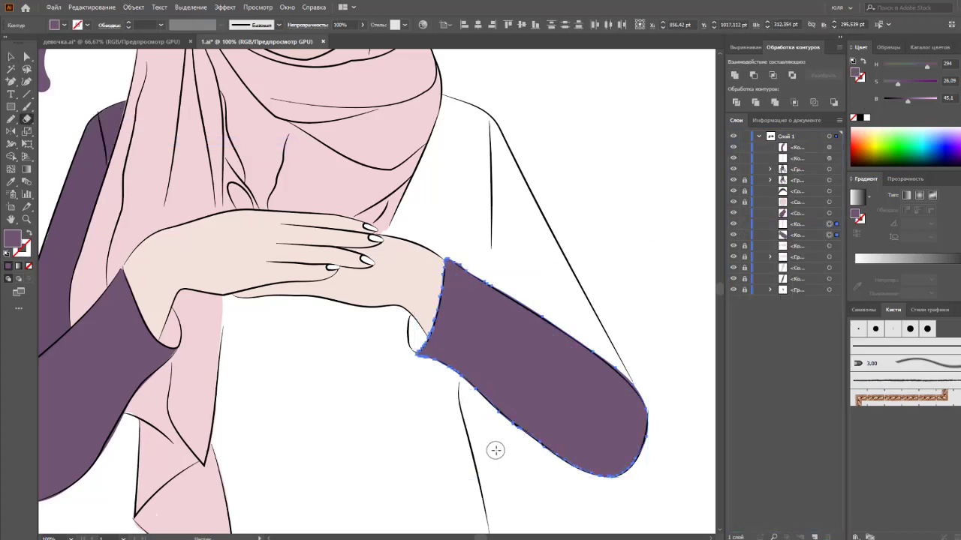
pyautogui.press('v')
pyautogui.click(132, 6)
pyautogui.click(346, 317)
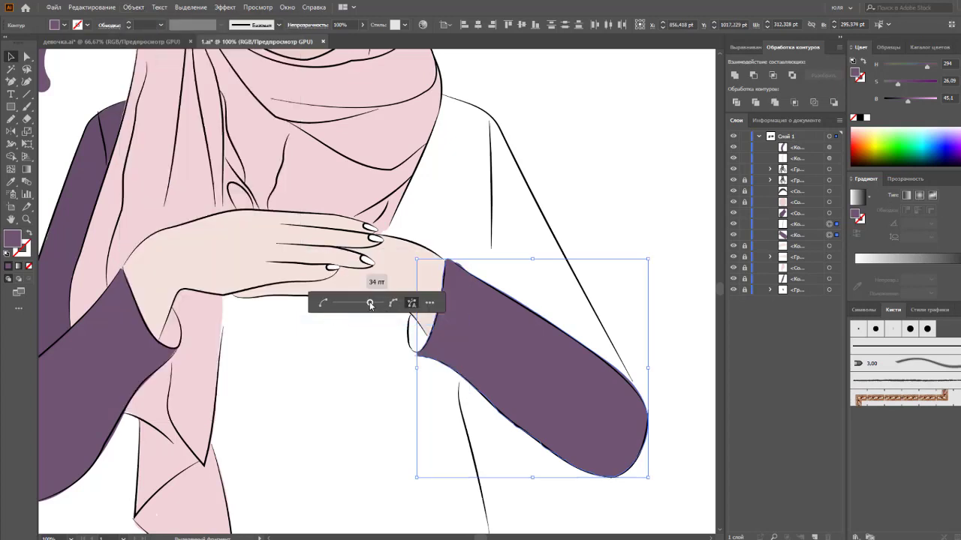
pyautogui.moveTo(371, 303); pyautogui.dragTo(356, 306)
pyautogui.click(619, 249)
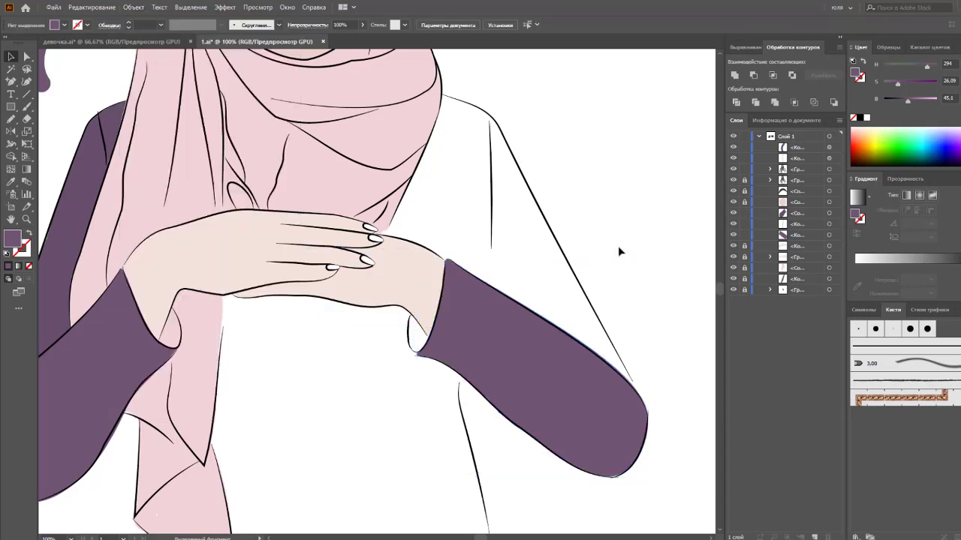
pyautogui.click(11, 118)
pyautogui.press('b')
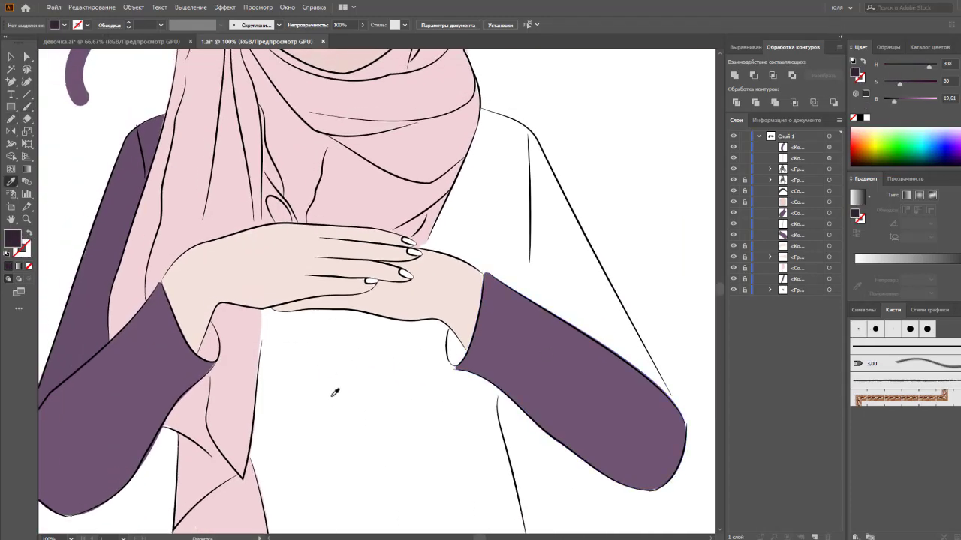
# Step: Sample a dark purple shadow colour and set the brush weight to 4 pt
pyautogui.press('b')
pyautogui.hotkey('shift', 'x')
pyautogui.press('c')
pyautogui.click(317, 375)
pyautogui.press('Return')
pyautogui.press('v')
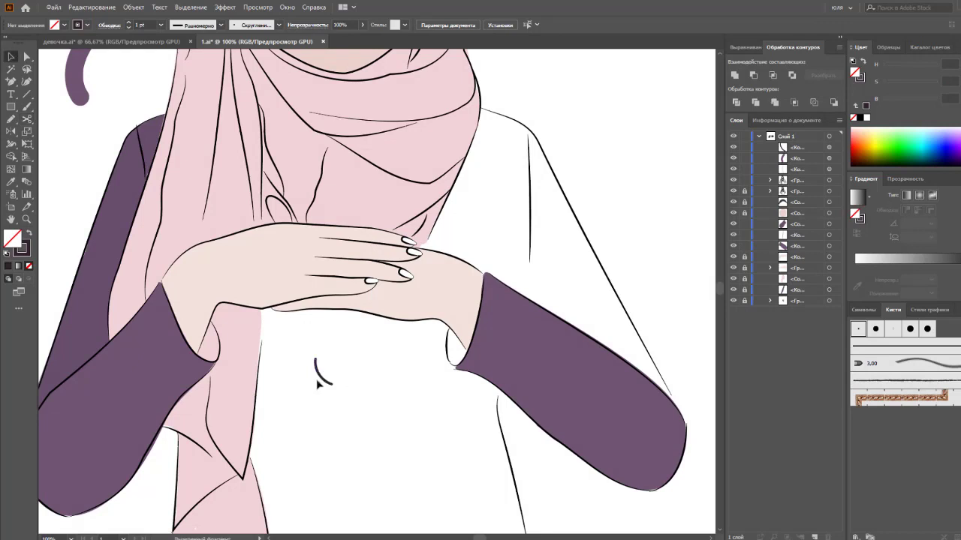
pyautogui.click(322, 371)
pyautogui.click(161, 25)
pyautogui.click(173, 107)
pyautogui.press('b')
pyautogui.keyDown('ctrl'); pyautogui.click(259, 336); pyautogui.keyUp('ctrl')
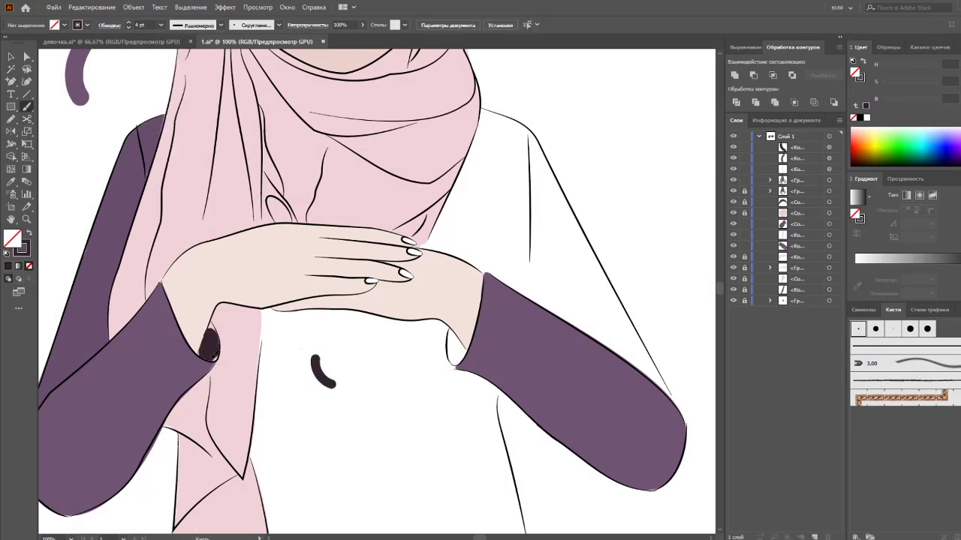
# Step: Paint dark purple shadows inside both cuffs, touching up the left one at 2 pt
pyautogui.moveTo(210, 351); pyautogui.dragTo(204, 354)
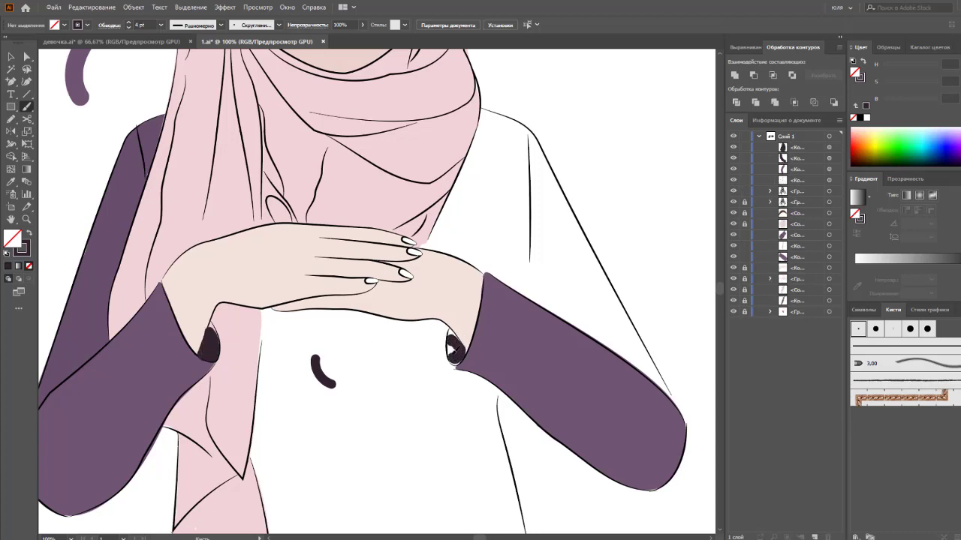
pyautogui.moveTo(455, 359)
pyautogui.mouseDown()
pyautogui.moveTo(456, 330)
pyautogui.moveTo(463, 350)
pyautogui.mouseUp()
pyautogui.click(161, 25)
pyautogui.click(174, 78)
pyautogui.moveTo(211, 331); pyautogui.dragTo(214, 353)
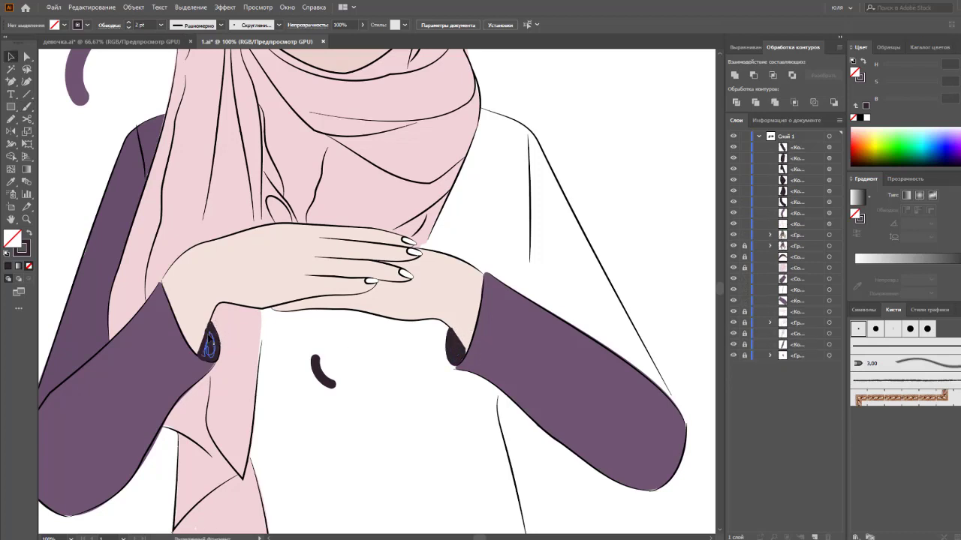
# Step: Make the right cuff shadow a compound path and simplify it
pyautogui.press('v')
pyautogui.click(454, 346)
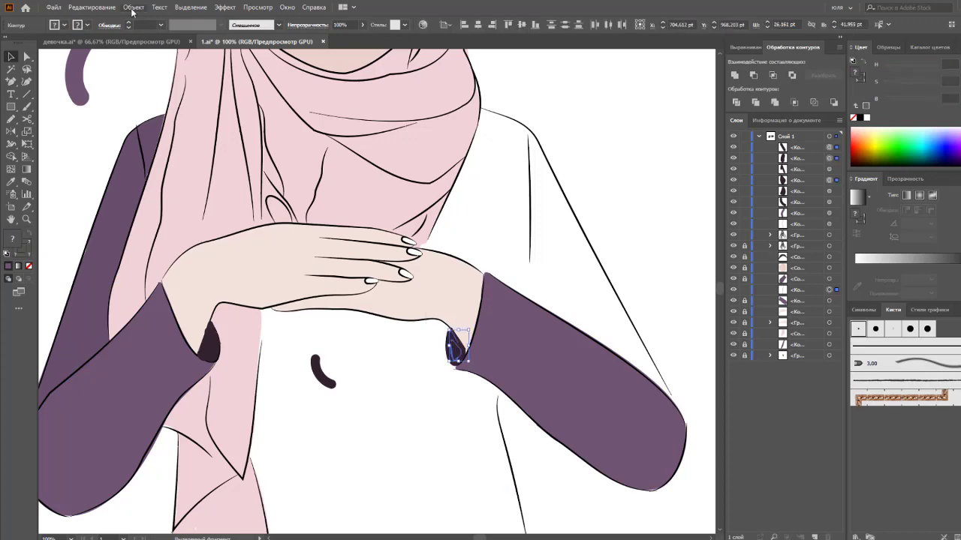
pyautogui.click(133, 7)
pyautogui.click(173, 143)
pyautogui.hotkey('ctrl', '8')
pyautogui.scroll(5, 383, 367)
pyautogui.scroll(-2, 383, 368)
pyautogui.click(133, 6)
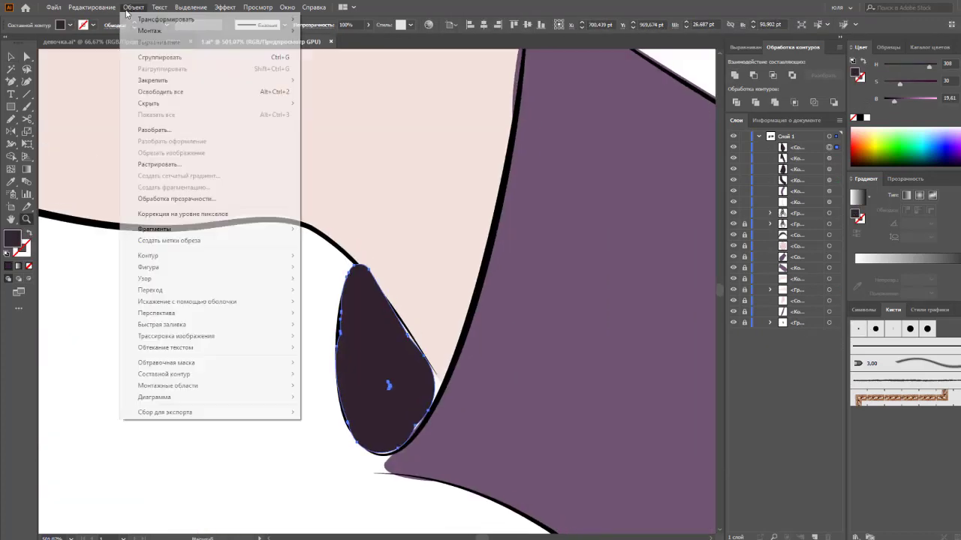
pyautogui.click(333, 321)
pyautogui.scroll(2, 307, 328)
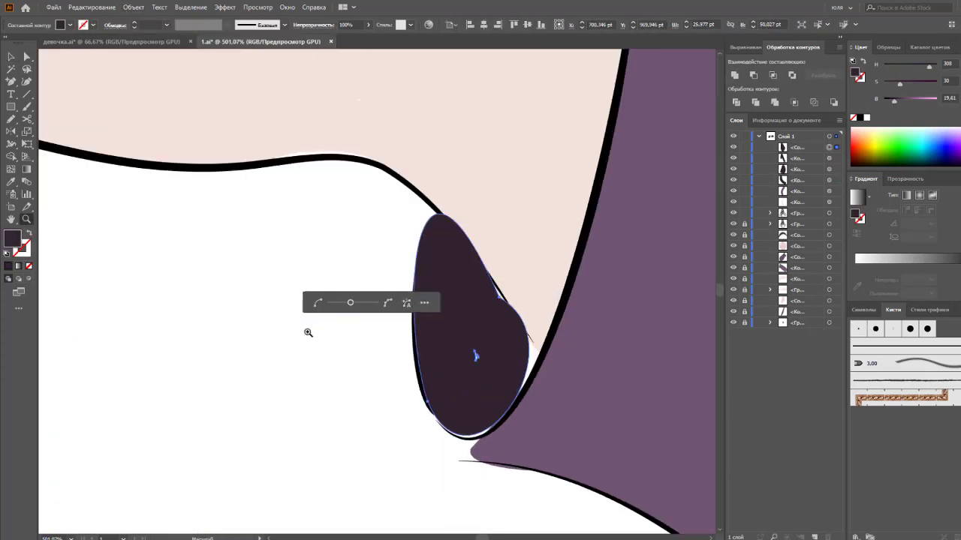
# Step: Reshape the right cuff shadow's anchors so it fits between sleeve and hand
pyautogui.press('v')
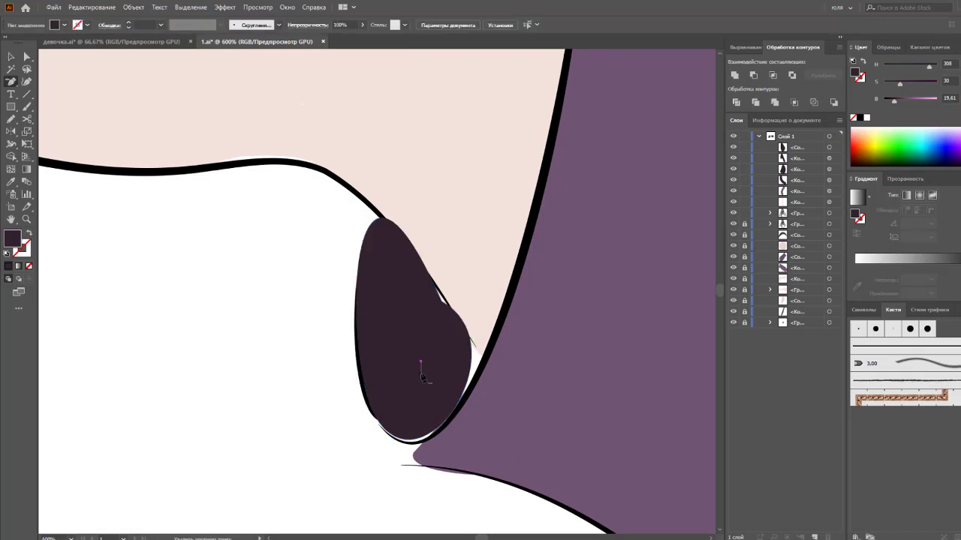
pyautogui.press('a')
pyautogui.moveTo(450, 308); pyautogui.dragTo(441, 295)
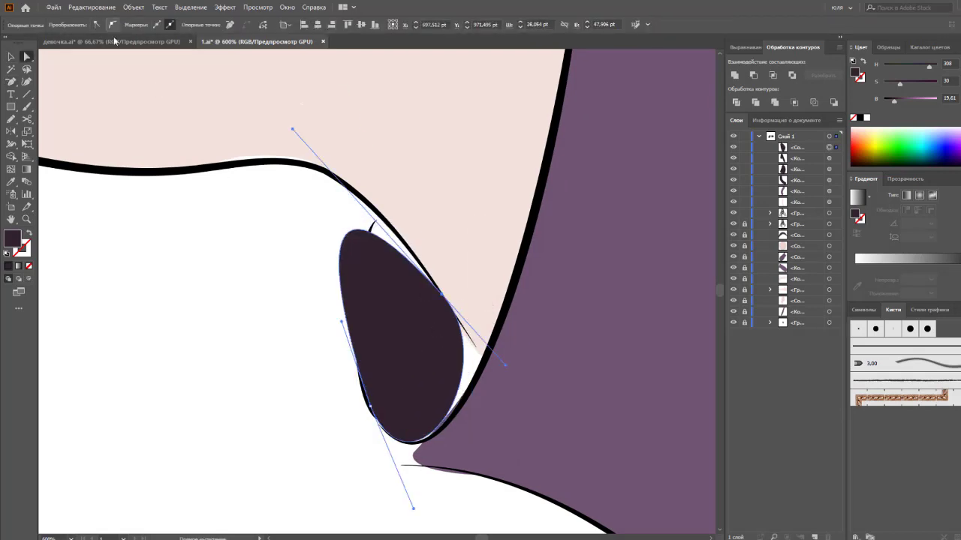
pyautogui.moveTo(355, 235); pyautogui.dragTo(383, 218)
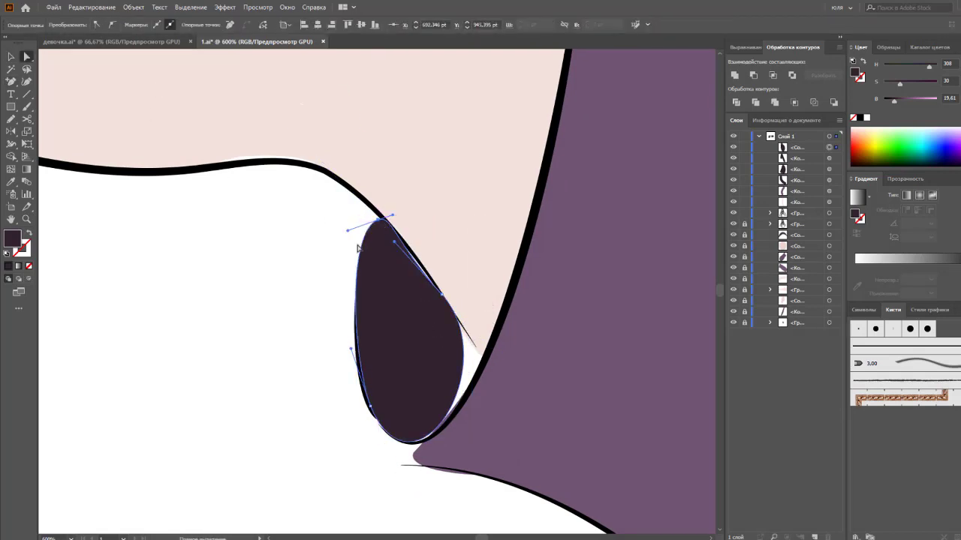
pyautogui.press('p')
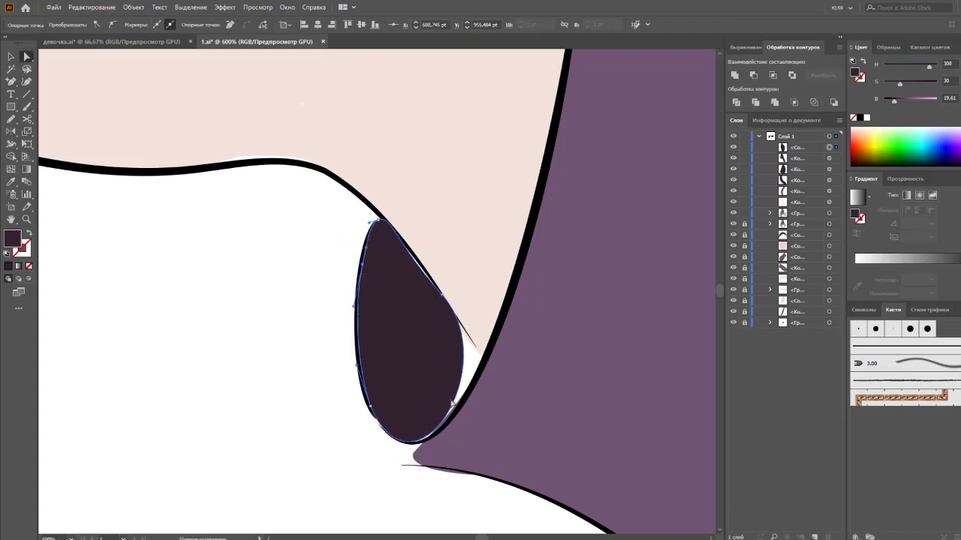
pyautogui.click(462, 373)
pyautogui.press('a')
pyautogui.moveTo(462, 373); pyautogui.dragTo(479, 365)
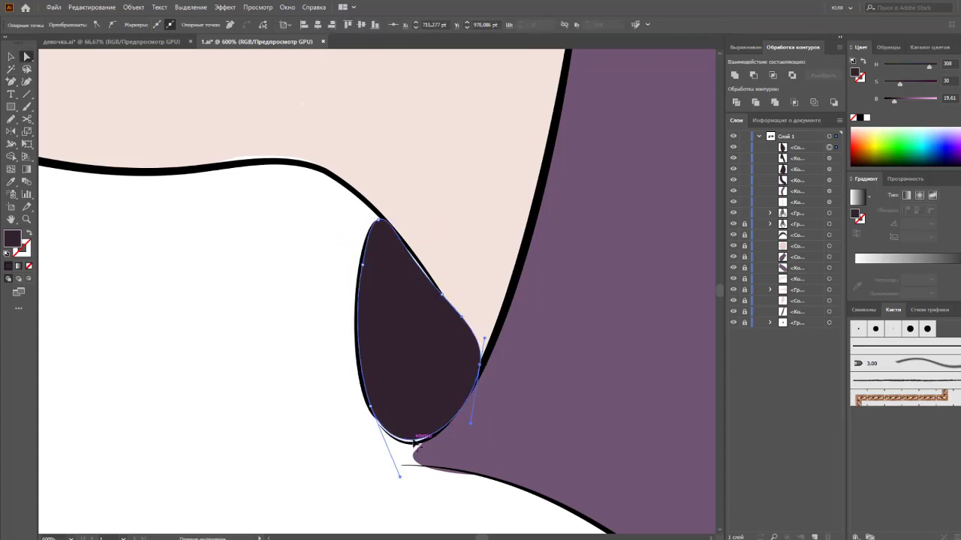
pyautogui.moveTo(415, 443); pyautogui.dragTo(412, 444)
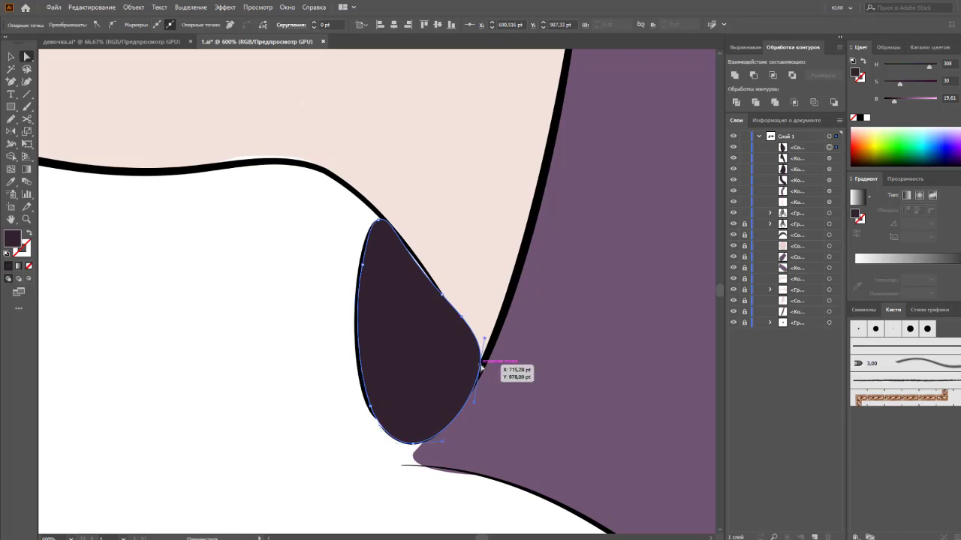
pyautogui.moveTo(481, 366); pyautogui.dragTo(482, 353)
# Step: Bring the right cuff shadow forward in the stacking order
pyautogui.click(461, 320)
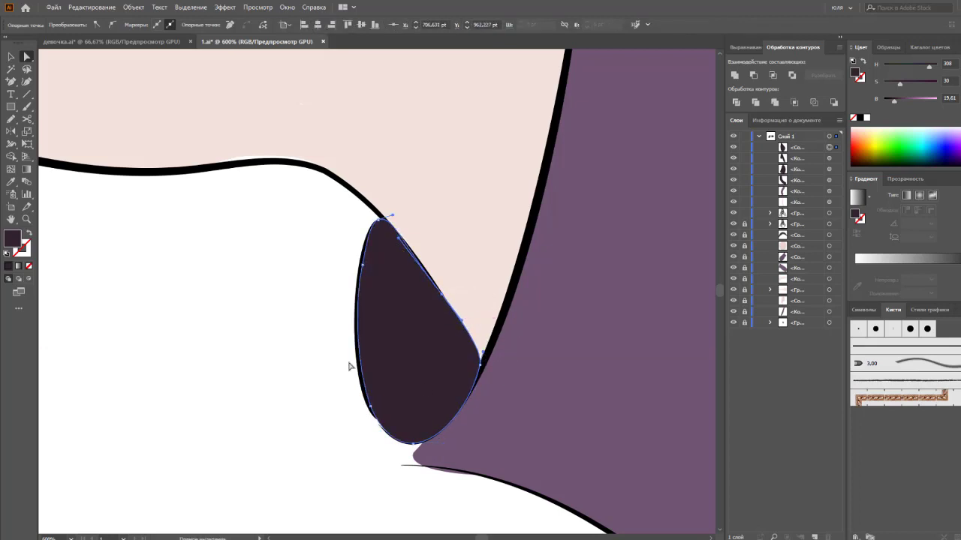
pyautogui.click(349, 366)
pyautogui.click(440, 343)
pyautogui.press('v')
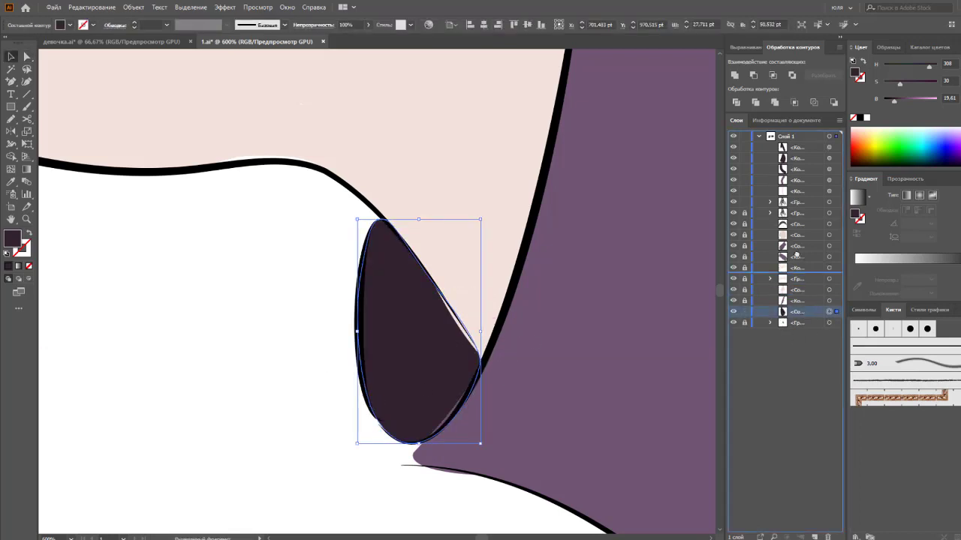
pyautogui.hotkey('ctrl', ']')
pyautogui.hotkey('ctrl', ']')
pyautogui.hotkey('ctrl', ']')
pyautogui.click(296, 343)
# Step: Simplify the left cuff shadow's path
pyautogui.scroll(-5, 296, 343)
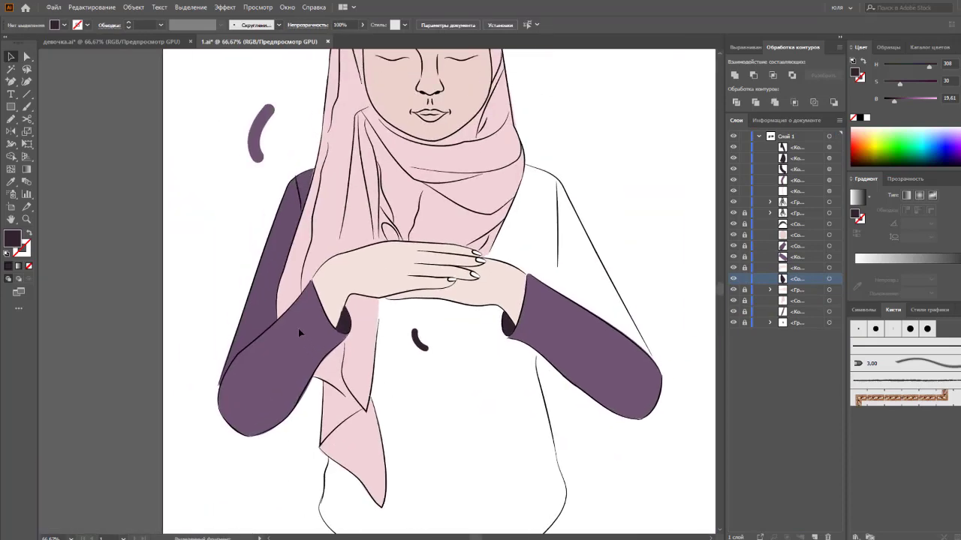
pyautogui.scroll(3, 298, 333)
pyautogui.rightClick(304, 348)
pyautogui.press('Escape')
pyautogui.scroll(2, 356, 360)
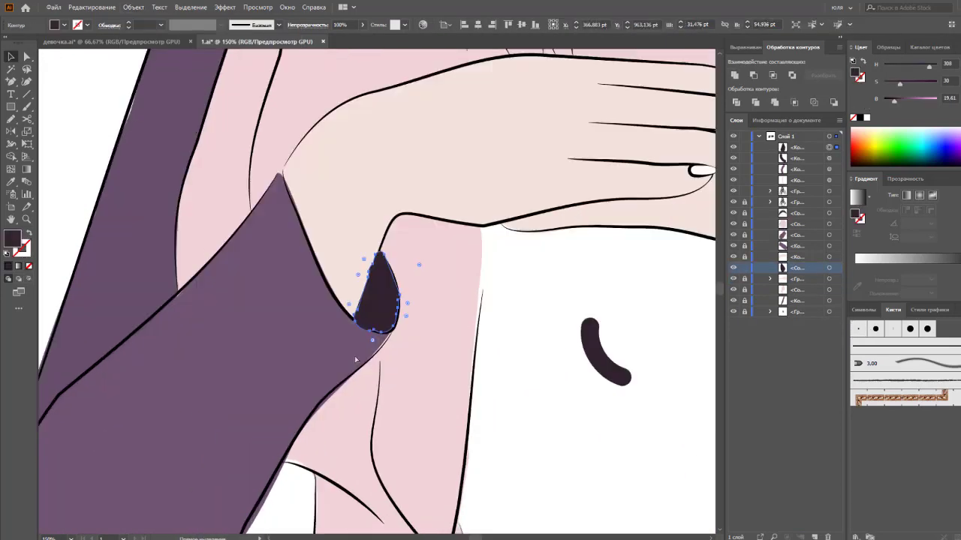
pyautogui.scroll(2, 356, 360)
pyautogui.rightClick(303, 349)
pyautogui.click(353, 313)
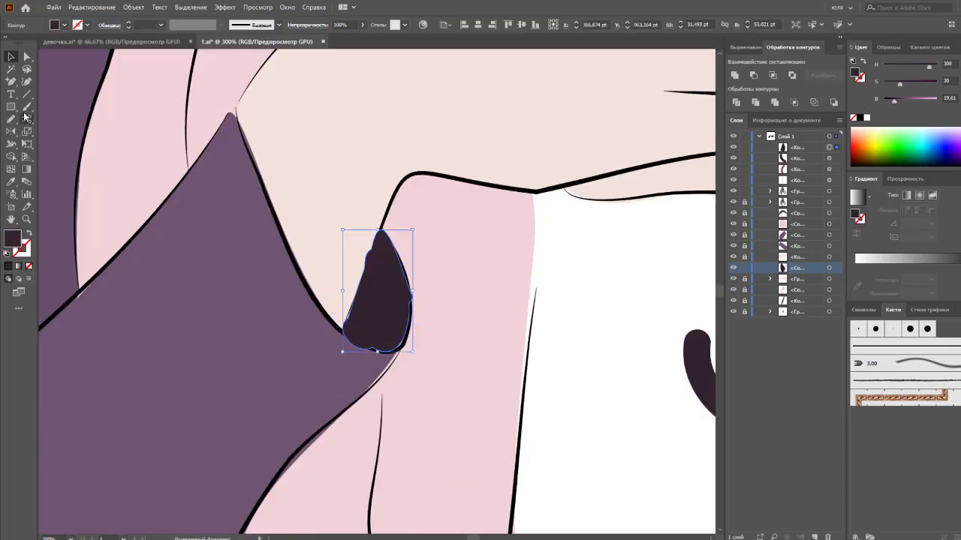
# Step: Reshape the left cuff shadow's anchors, raise its layer, and zoom out to the artboard
pyautogui.press('a')
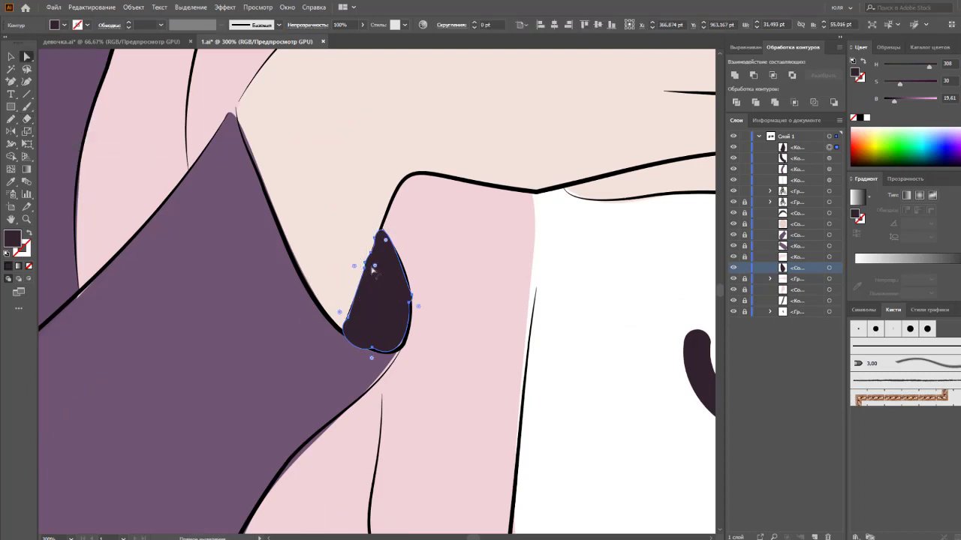
pyautogui.click(373, 268)
pyautogui.press('p')
pyautogui.click(375, 249)
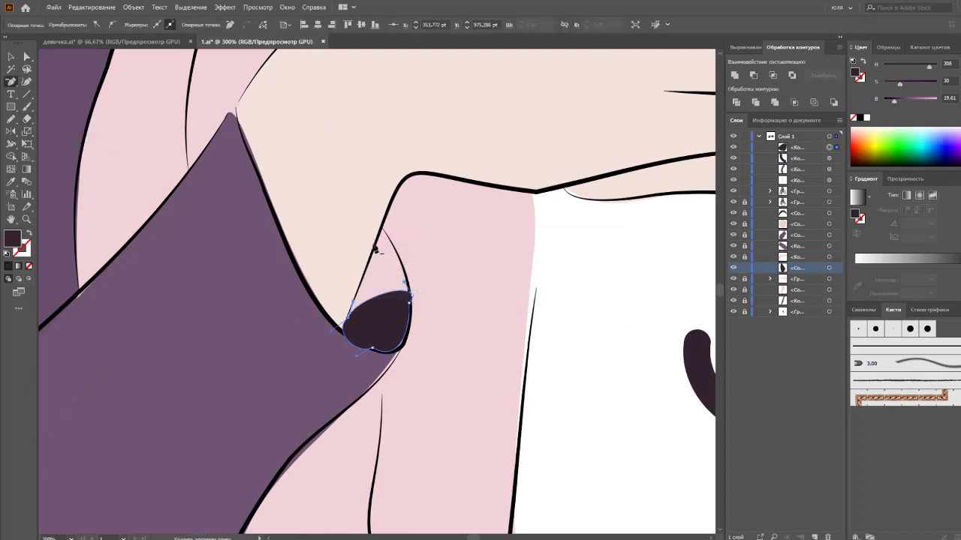
pyautogui.hotkey('ctrl', 'z')
pyautogui.press('a')
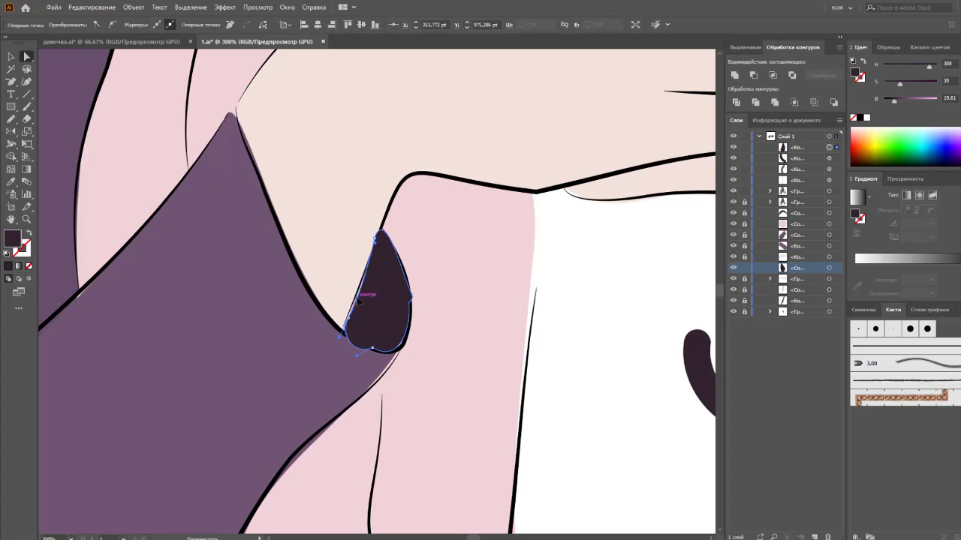
pyautogui.moveTo(345, 331)
pyautogui.mouseDown()
pyautogui.moveTo(353, 345)
pyautogui.moveTo(408, 315)
pyautogui.moveTo(396, 284)
pyautogui.mouseUp()
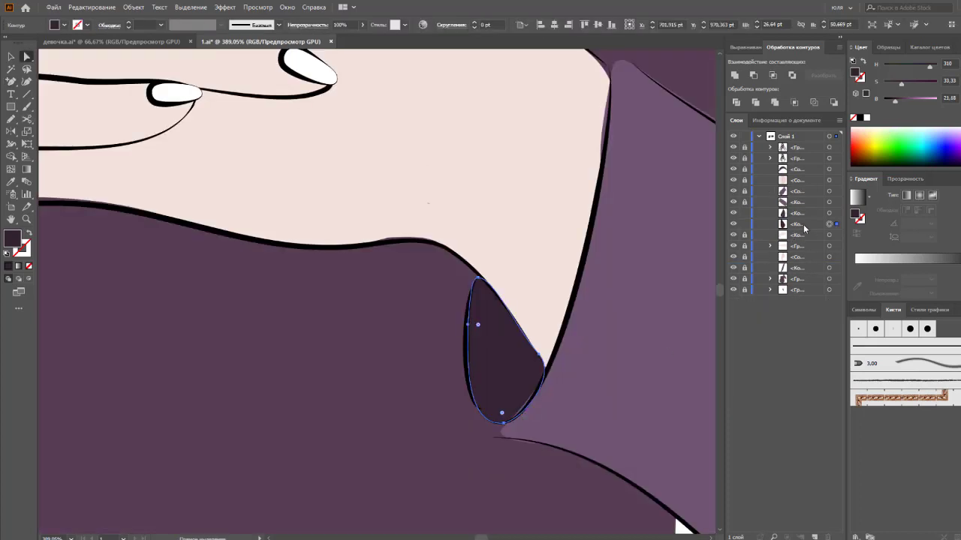
pyautogui.moveTo(804, 228); pyautogui.dragTo(807, 200)
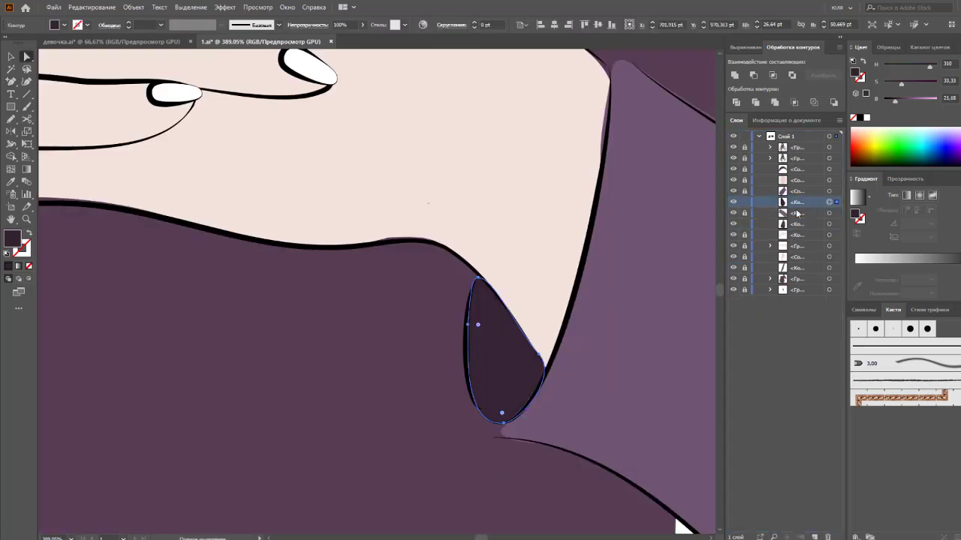
pyautogui.press('v')
pyautogui.hotkey('ctrl', 'shift', 'a')
pyautogui.hotkey('ctrl', '0')
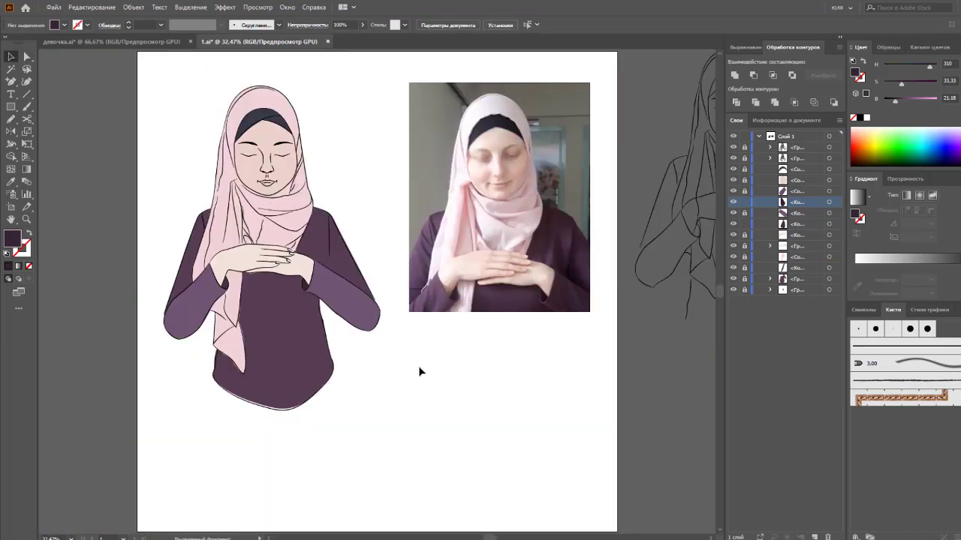
# Step: Unlock all parts of the drawing and set its line weight to 1 pt
pyautogui.hotkey('ctrl', '-')
pyautogui.hotkey('ctrl', '+')
pyautogui.moveTo(397, 379)
pyautogui.mouseDown()
pyautogui.moveTo(493, 412)
pyautogui.moveTo(486, 418)
pyautogui.mouseUp()
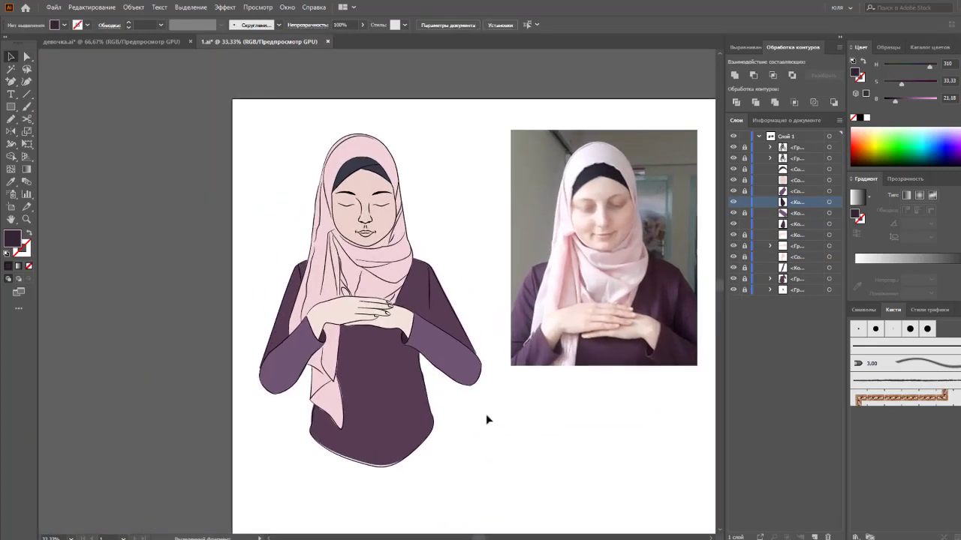
pyautogui.scroll(-1, 492, 409)
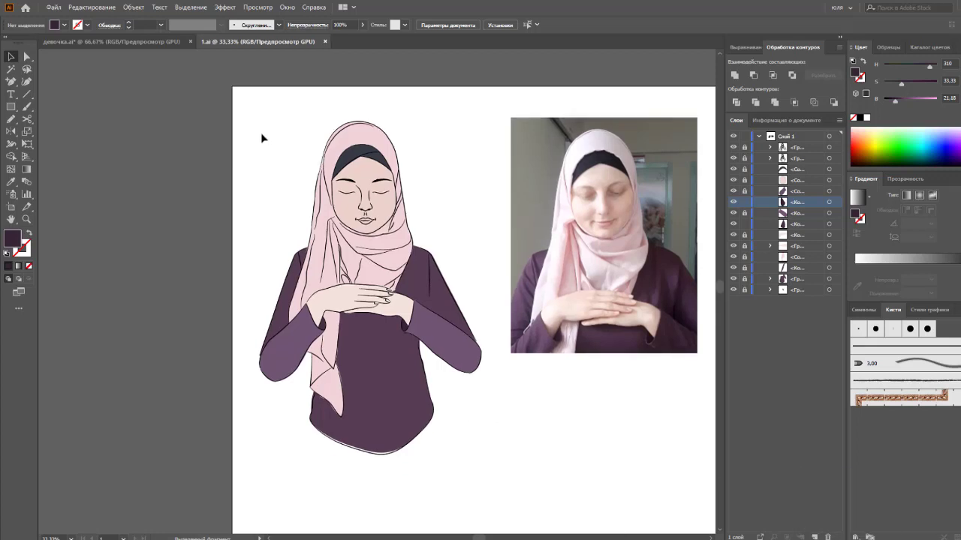
pyautogui.moveTo(255, 120); pyautogui.dragTo(488, 487)
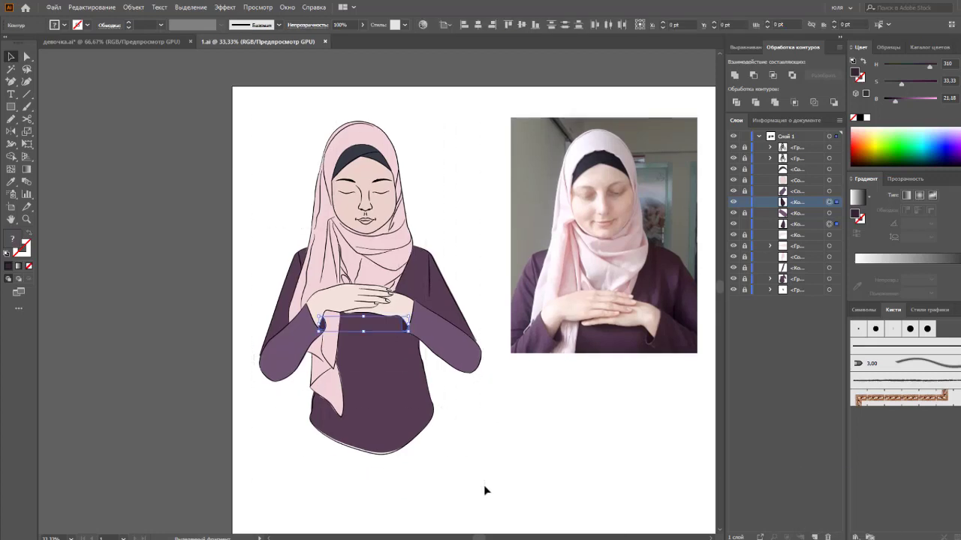
pyautogui.hotkey('ctrl', 'alt', '2')
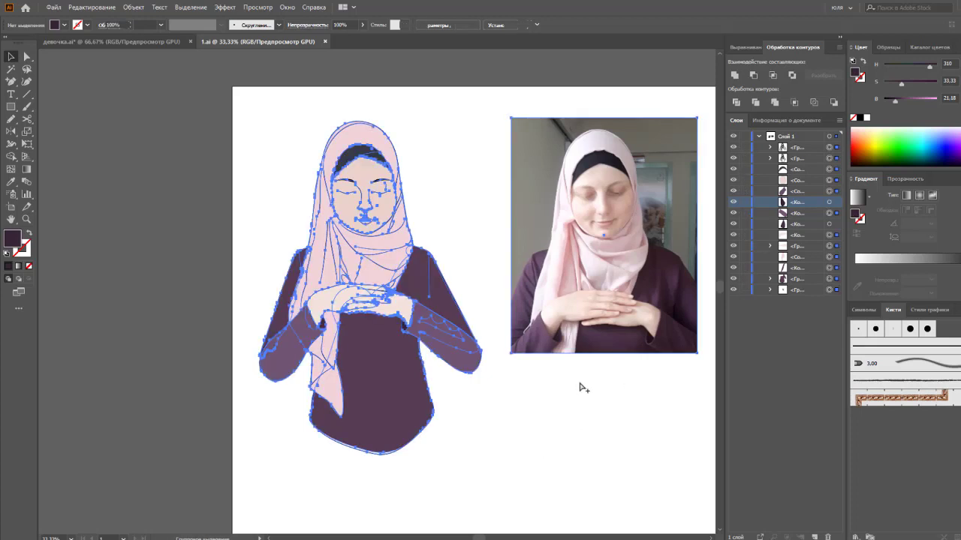
pyautogui.click(579, 386)
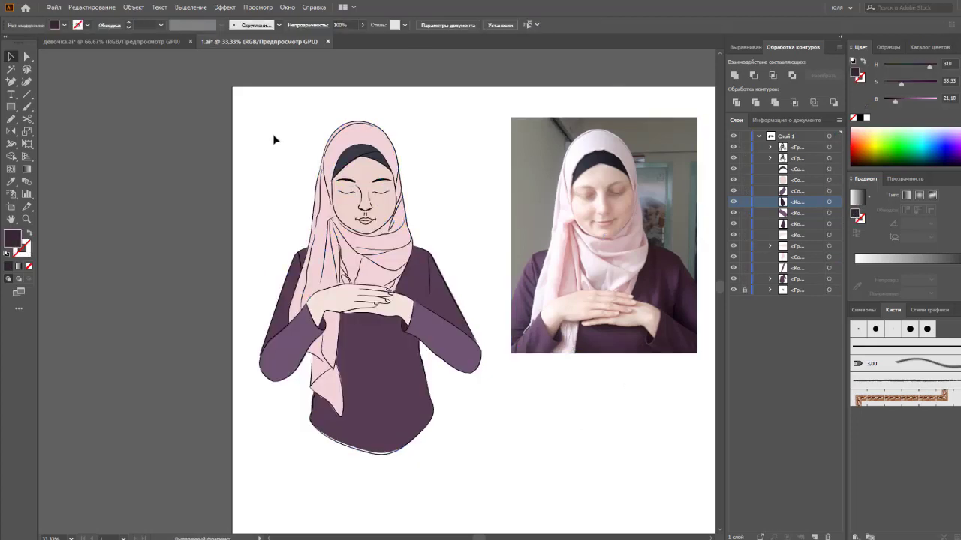
pyautogui.click(325, 182)
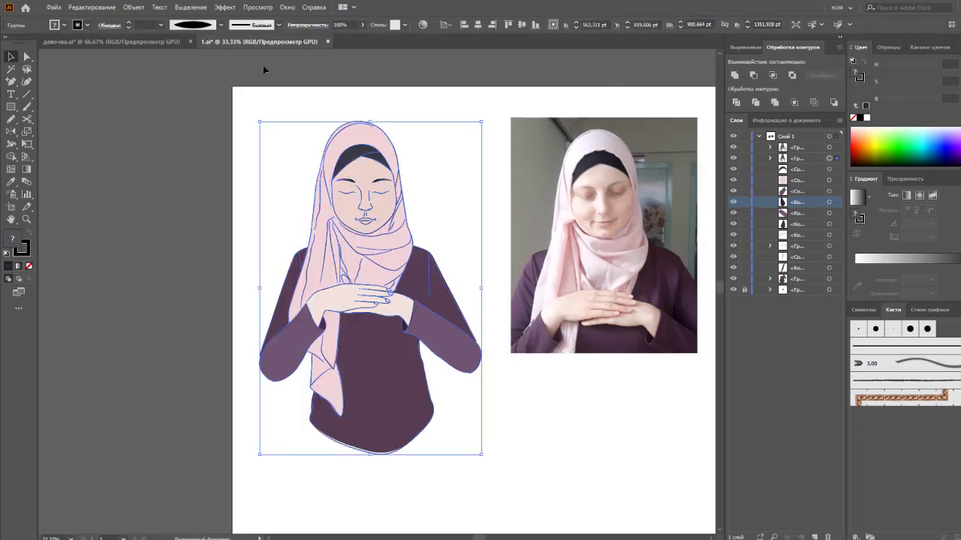
pyautogui.click(161, 25)
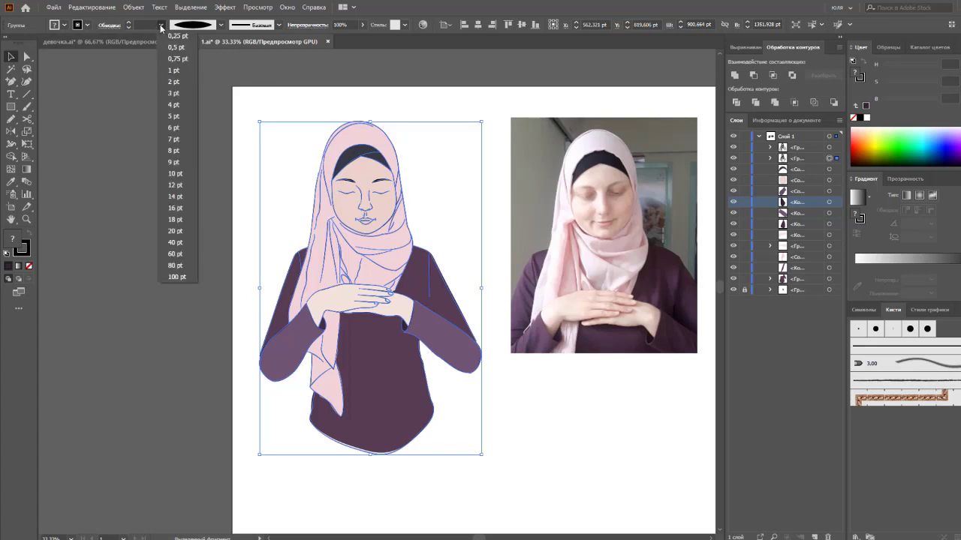
pyautogui.click(178, 140)
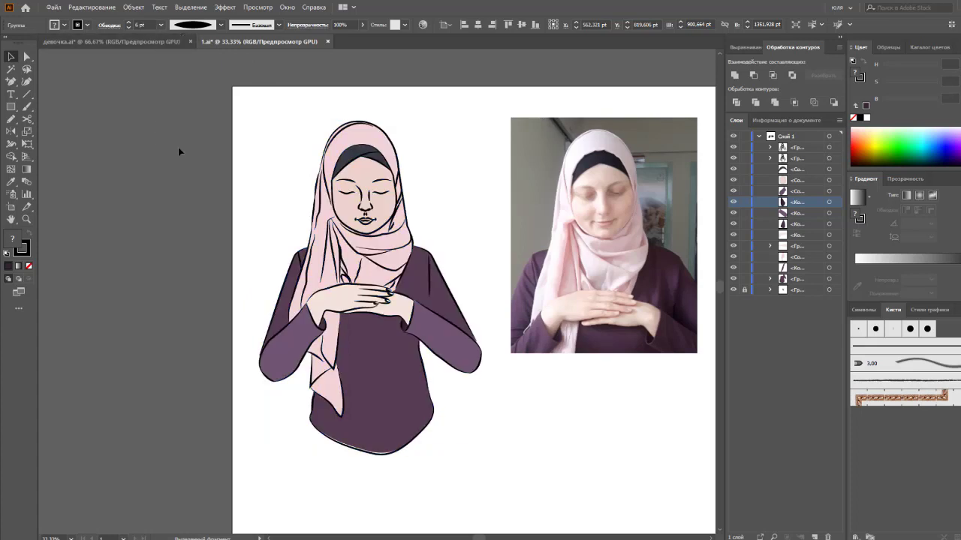
# Step: Expand the whole drawing's stroke appearance into shapes and show Document Info
pyautogui.hotkey('ctrl', 'a')
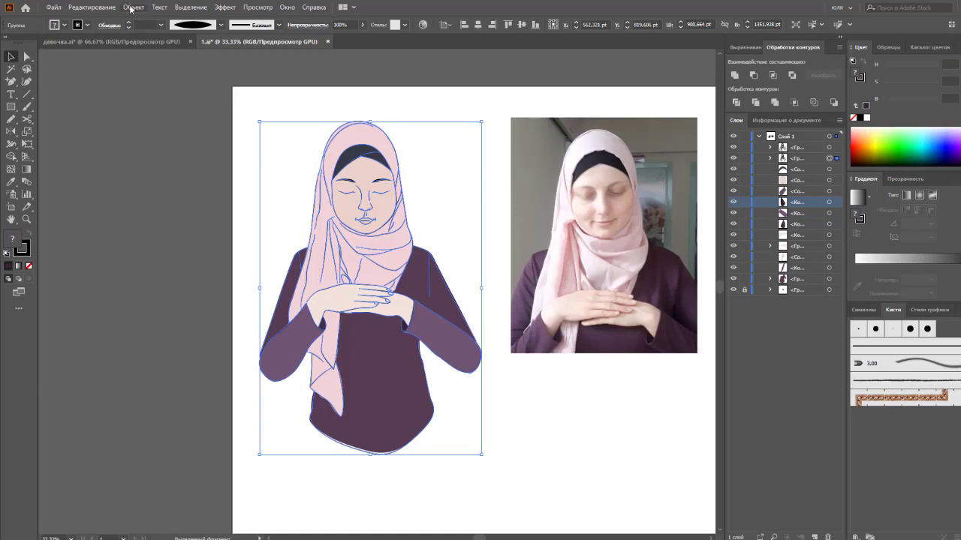
pyautogui.click(132, 8)
pyautogui.click(175, 138)
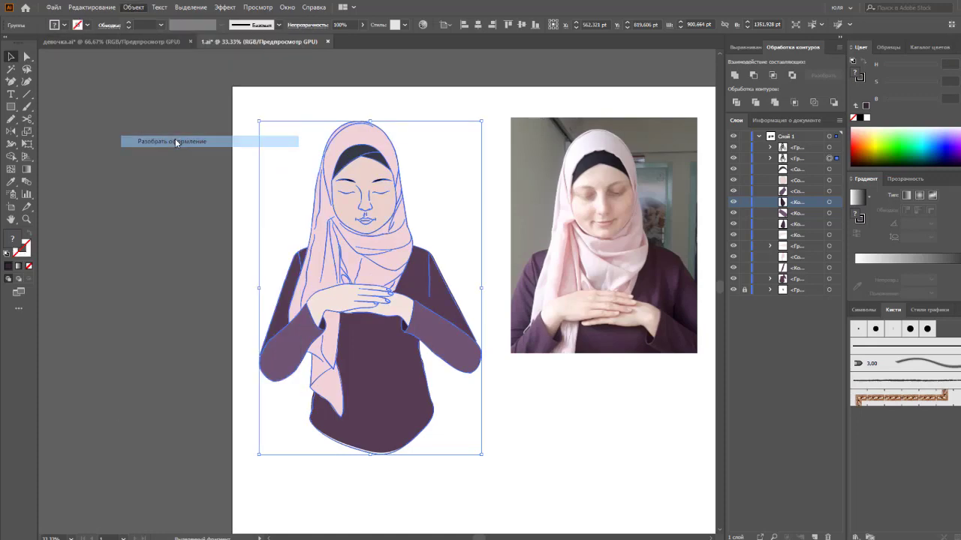
pyautogui.moveTo(289, 111); pyautogui.dragTo(468, 462)
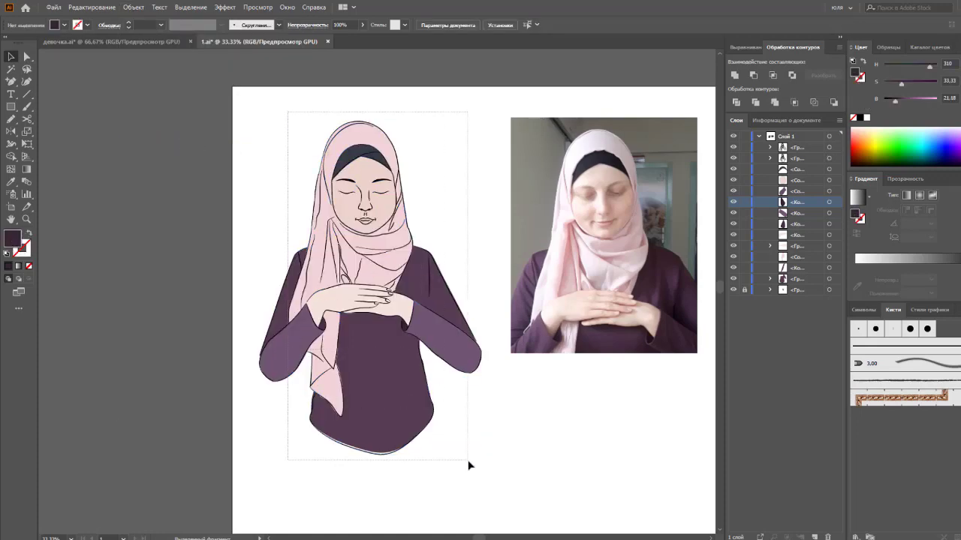
pyautogui.click(787, 120)
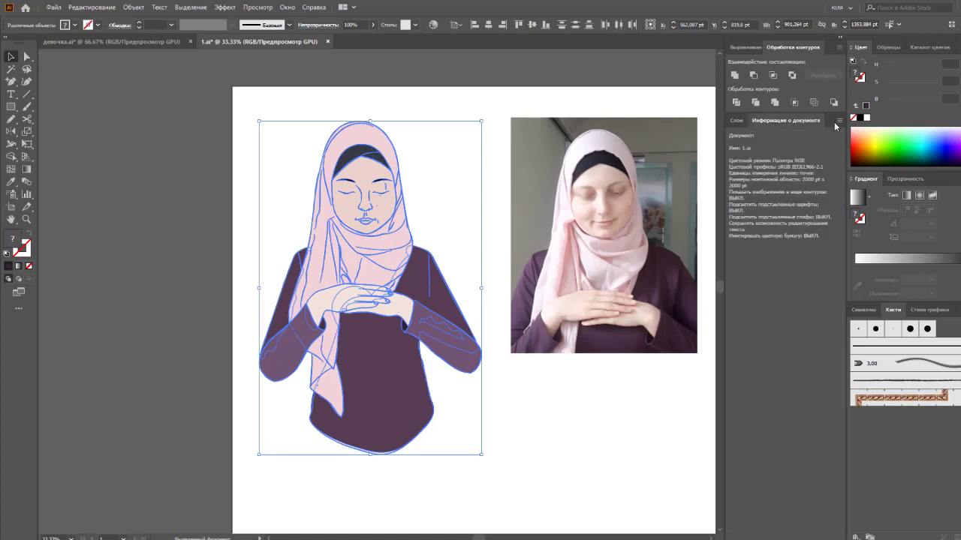
pyautogui.click(839, 120)
pyautogui.click(865, 150)
pyautogui.click(450, 227)
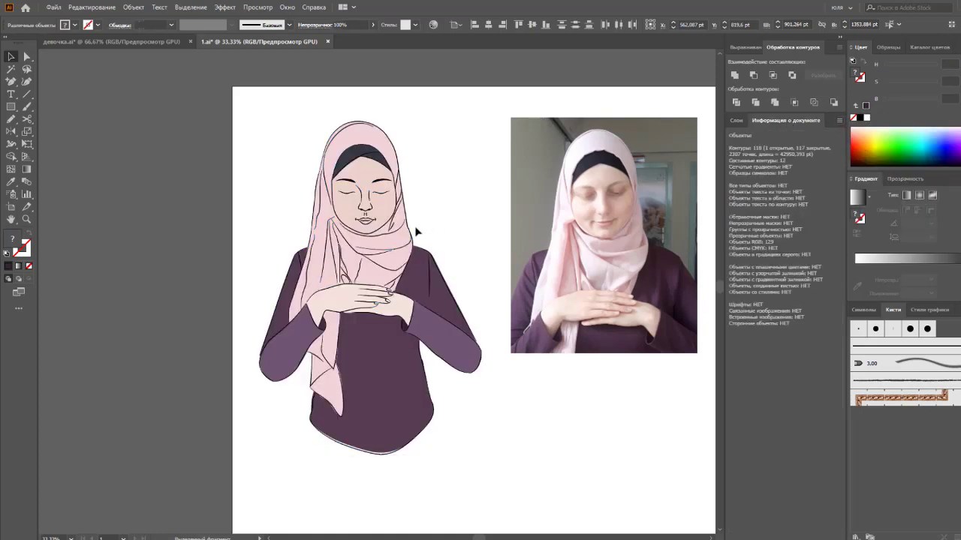
pyautogui.click(402, 252)
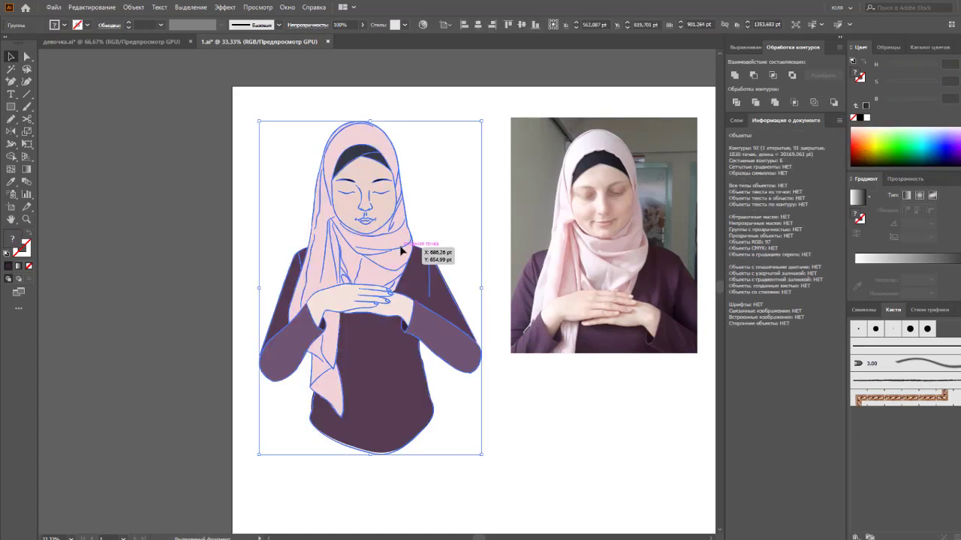
pyautogui.rightClick(402, 251)
pyautogui.click(420, 330)
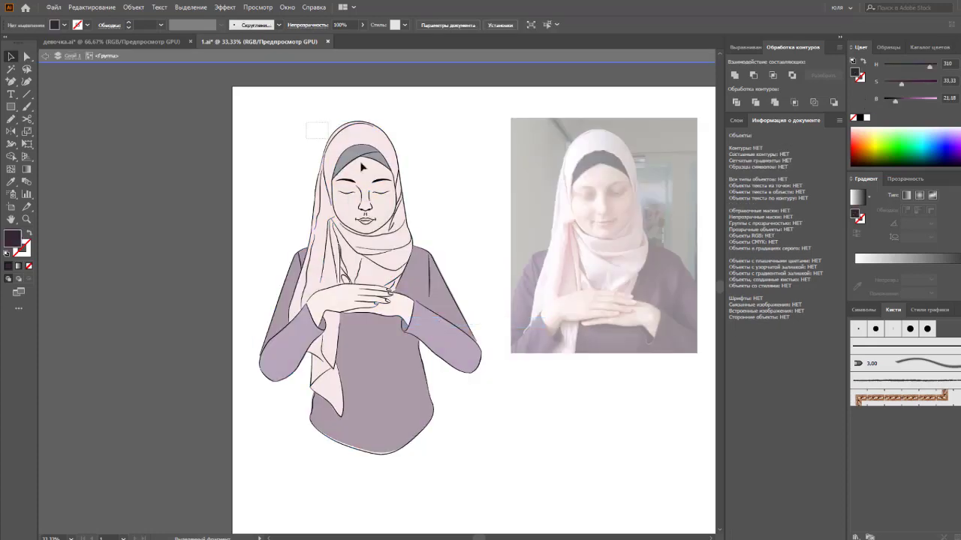
pyautogui.click(405, 204)
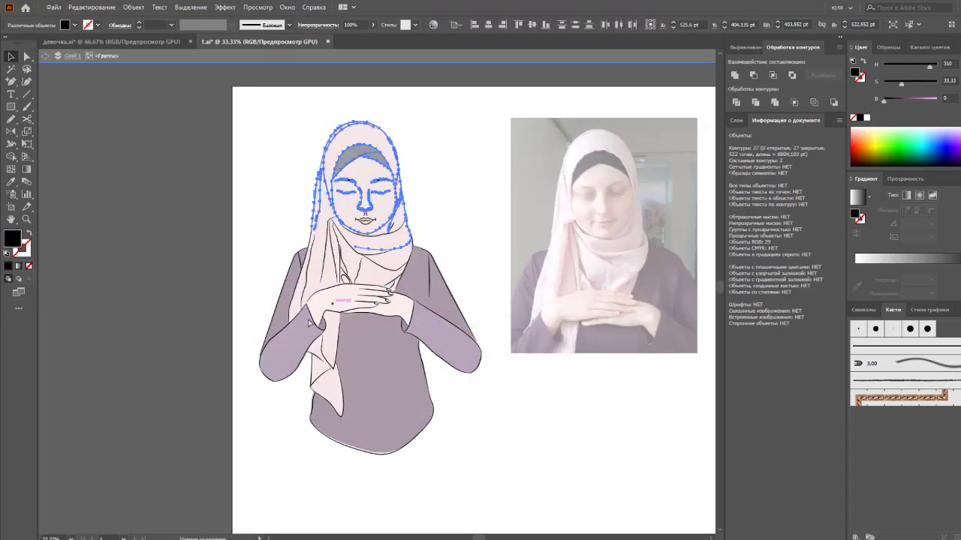
pyautogui.click(326, 290)
pyautogui.click(363, 256)
pyautogui.click(457, 399)
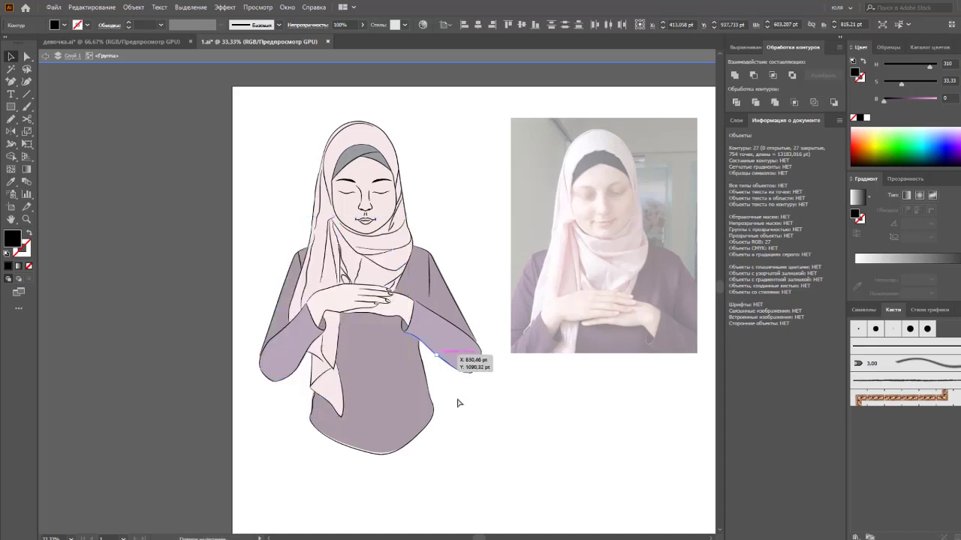
pyautogui.click(408, 257)
pyautogui.click(346, 451)
pyautogui.moveTo(346, 451); pyautogui.dragTo(470, 263)
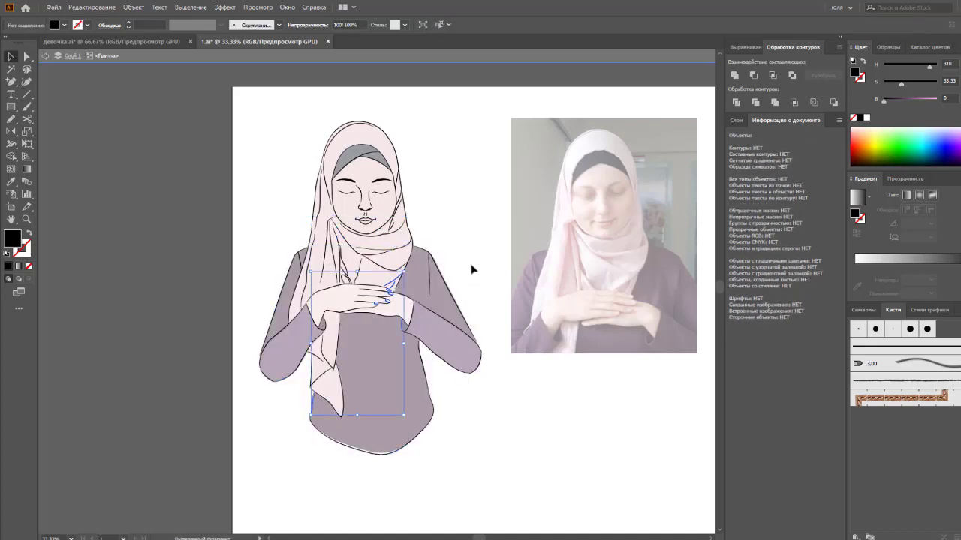
pyautogui.moveTo(511, 150); pyautogui.dragTo(226, 387)
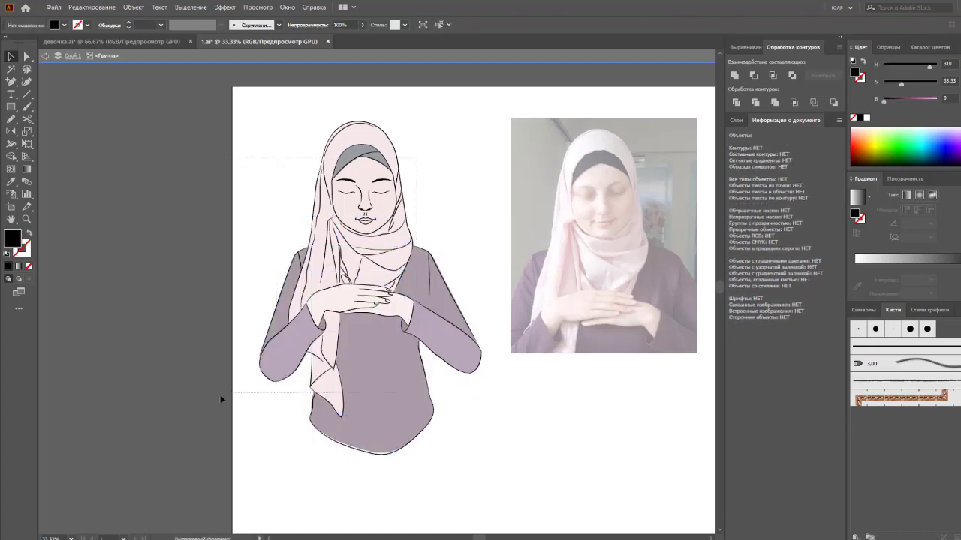
pyautogui.click(391, 224)
pyautogui.moveTo(358, 257); pyautogui.dragTo(385, 258)
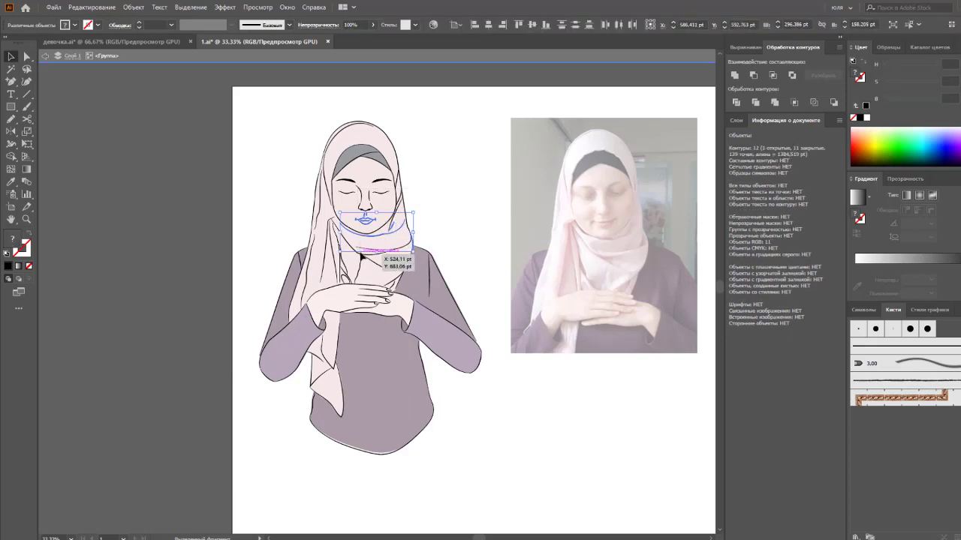
pyautogui.click(440, 215)
pyautogui.moveTo(439, 215); pyautogui.dragTo(379, 266)
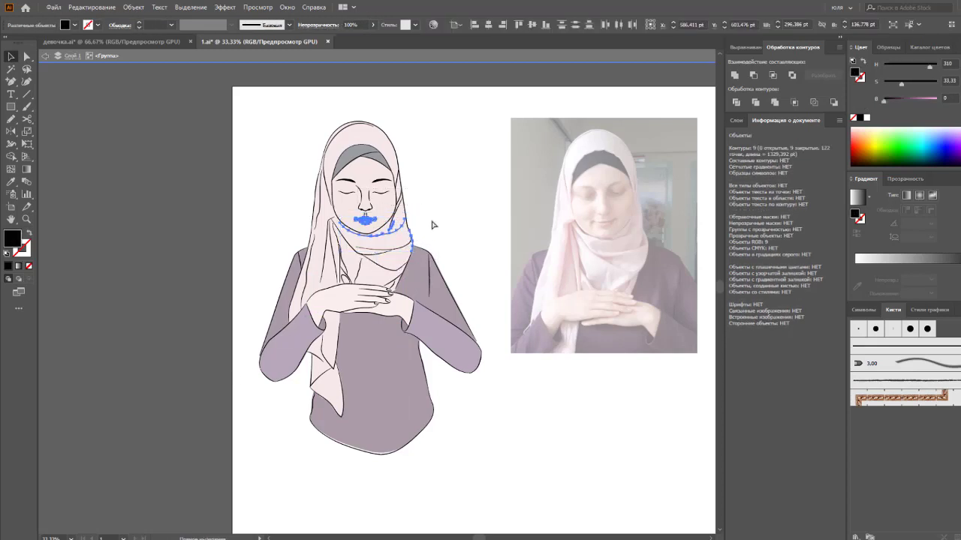
pyautogui.moveTo(435, 221); pyautogui.dragTo(381, 235)
pyautogui.scroll(3, 377, 230)
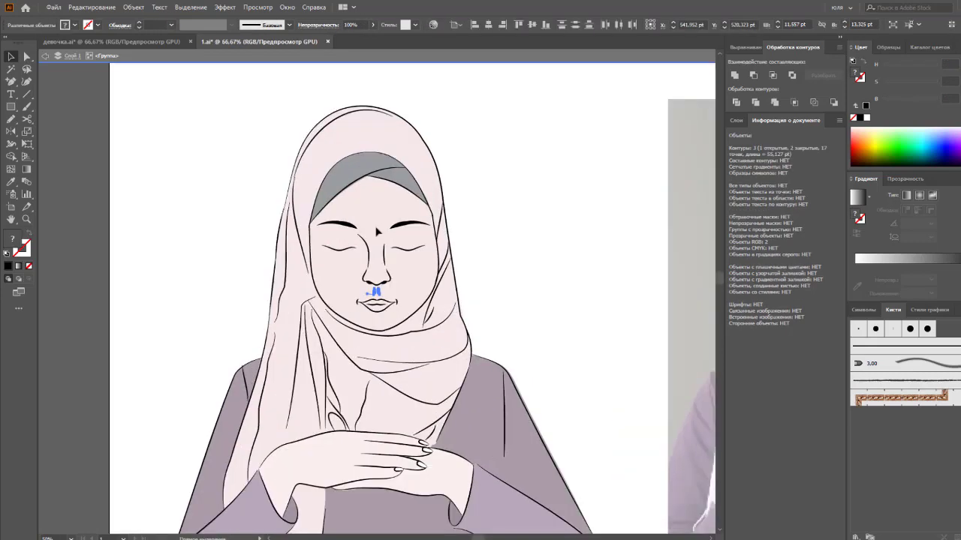
pyautogui.scroll(3, 374, 272)
pyautogui.scroll(2, 368, 289)
pyautogui.moveTo(335, 280)
pyautogui.mouseDown()
pyautogui.moveTo(352, 310)
pyautogui.moveTo(415, 298)
pyautogui.mouseUp()
pyautogui.click(416, 298)
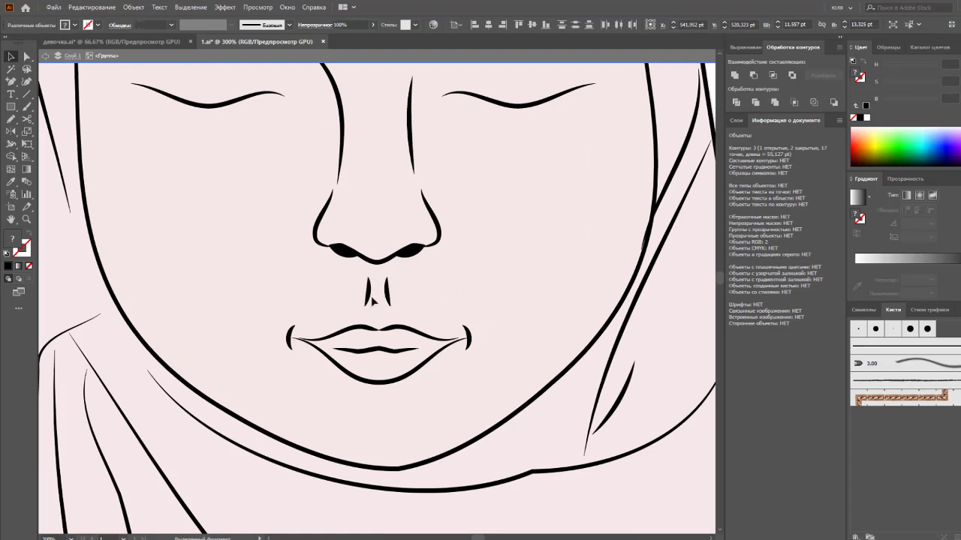
pyautogui.click(378, 300)
pyautogui.click(379, 301)
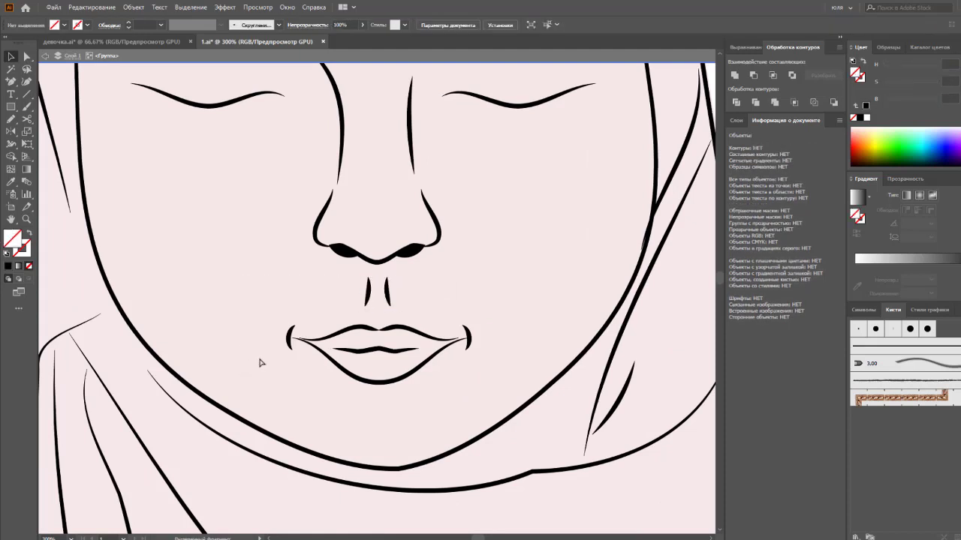
pyautogui.hotkey('ctrl', '0')
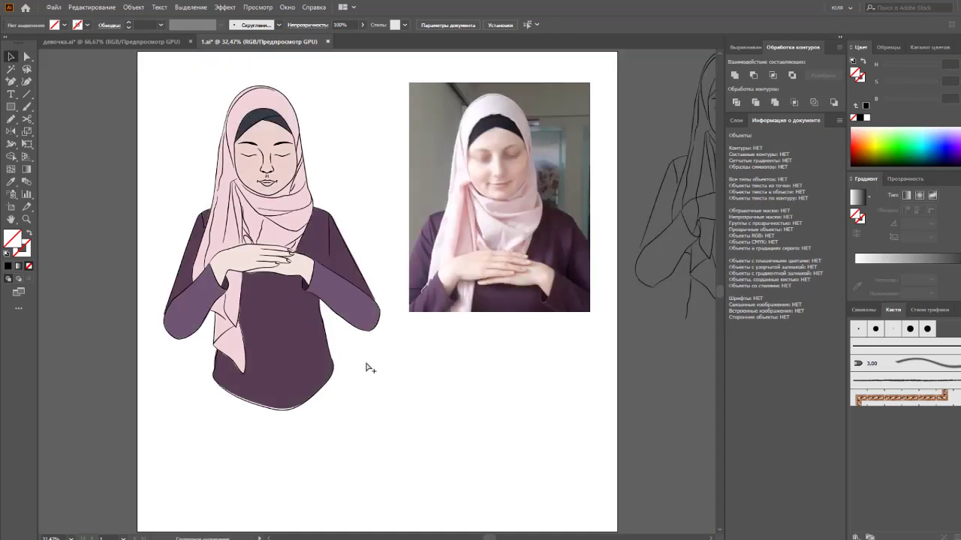
# Step: Group all parts of the figure into one object
pyautogui.moveTo(140, 93); pyautogui.dragTo(379, 422)
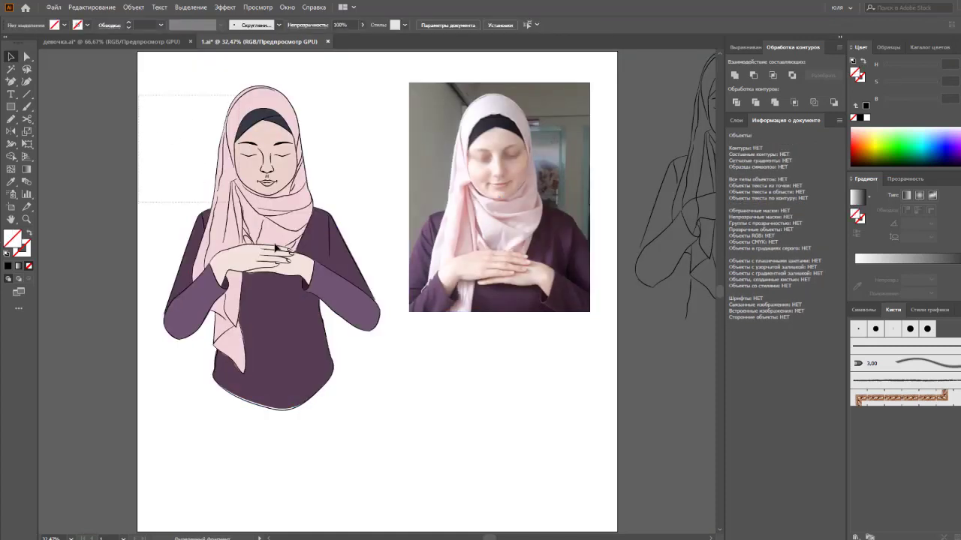
pyautogui.rightClick(333, 342)
pyautogui.click(376, 415)
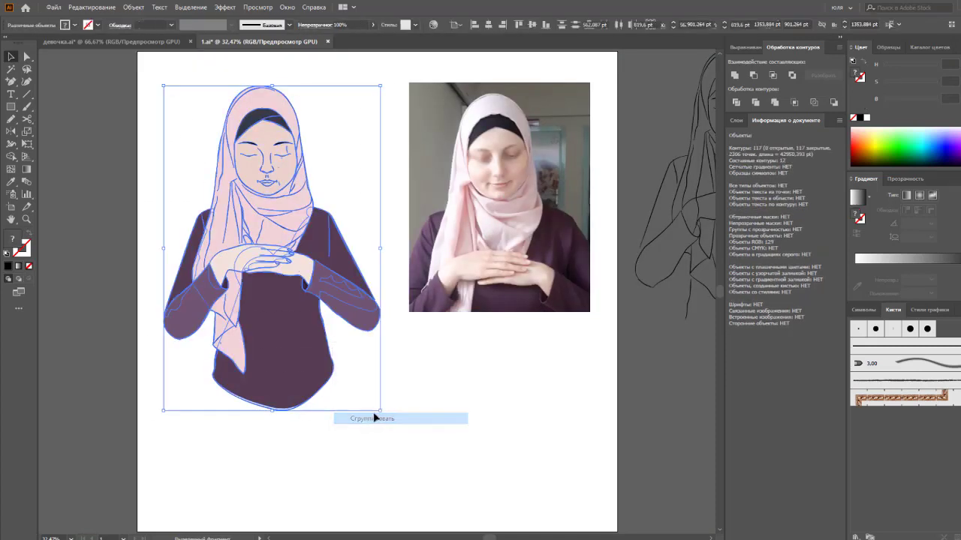
pyautogui.moveTo(397, 369); pyautogui.dragTo(424, 396)
pyautogui.click(424, 396)
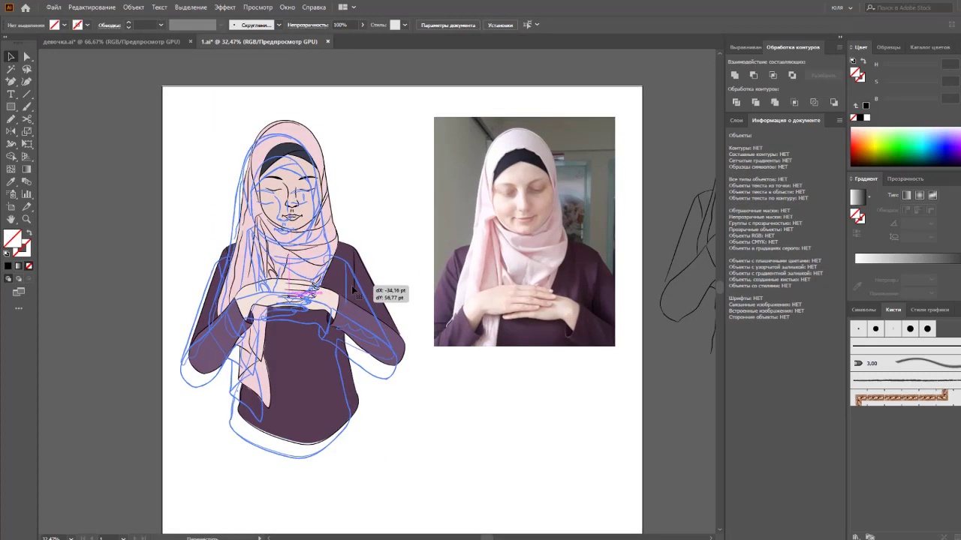
pyautogui.moveTo(364, 274); pyautogui.dragTo(357, 287)
pyautogui.hotkey('ctrl', 'z')
pyautogui.click(456, 386)
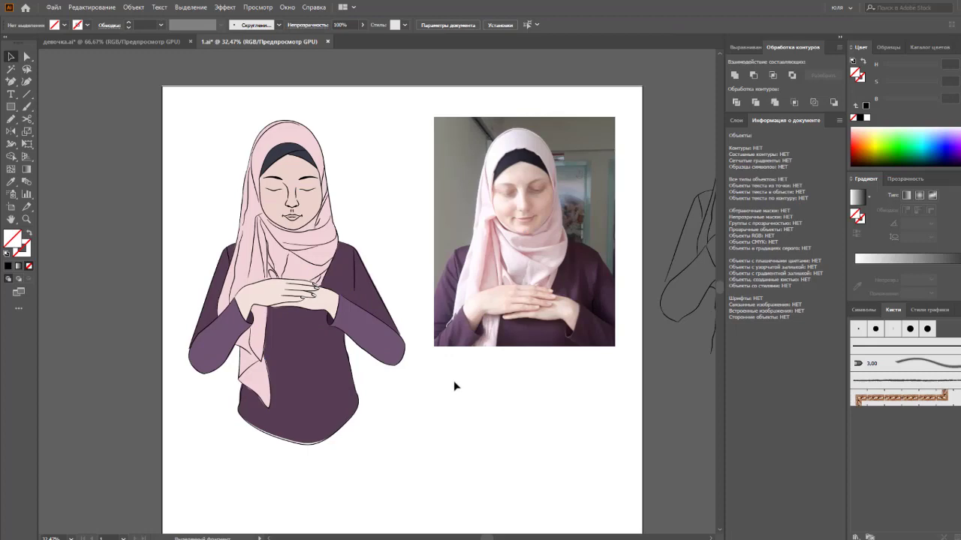
# Step: Scale the grouped figure down proportionally and place it beside the reference photo
pyautogui.hotkey('ctrl', '=')
pyautogui.moveTo(446, 403)
pyautogui.mouseDown()
pyautogui.moveTo(346, 392)
pyautogui.moveTo(381, 388)
pyautogui.mouseUp()
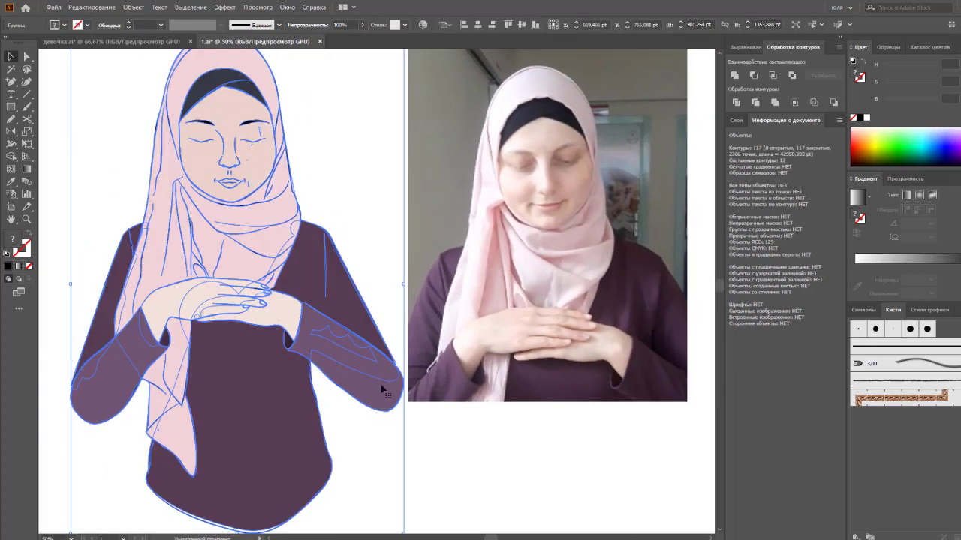
pyautogui.moveTo(404, 286); pyautogui.dragTo(384, 285)
pyautogui.moveTo(337, 327); pyautogui.dragTo(360, 316)
pyautogui.click(440, 429)
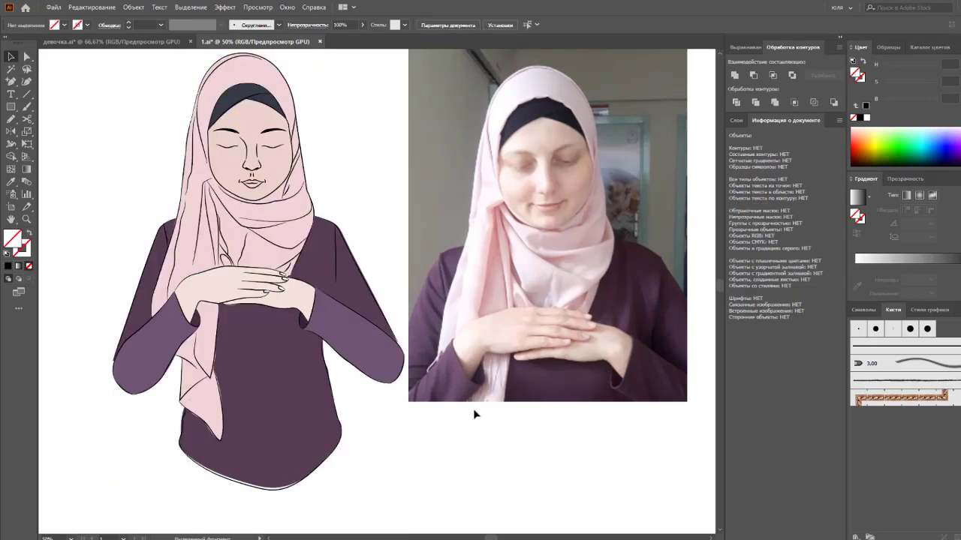